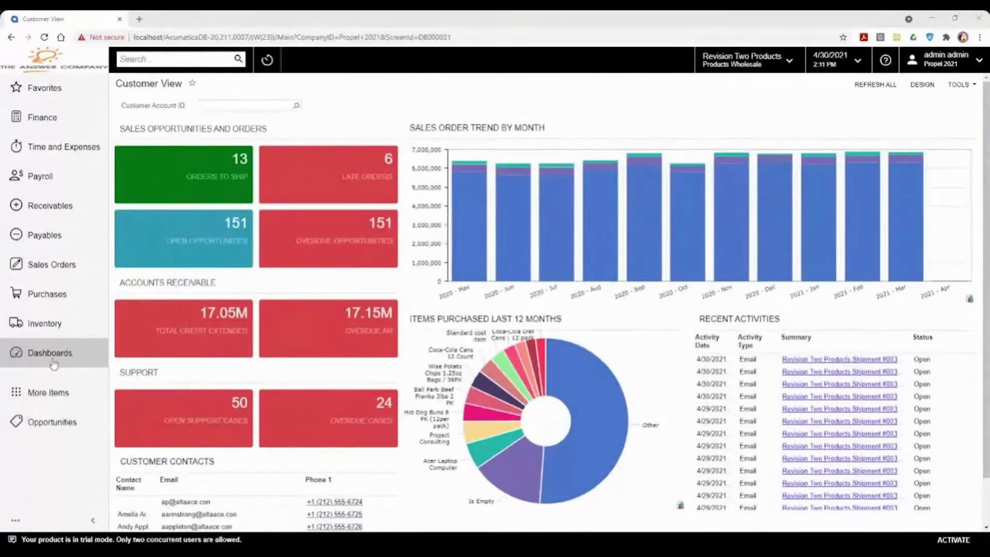
# Step: Open the USA Bartending School sales order dated 4/18/2021 from the sales orders list
pyautogui.click(45, 273)
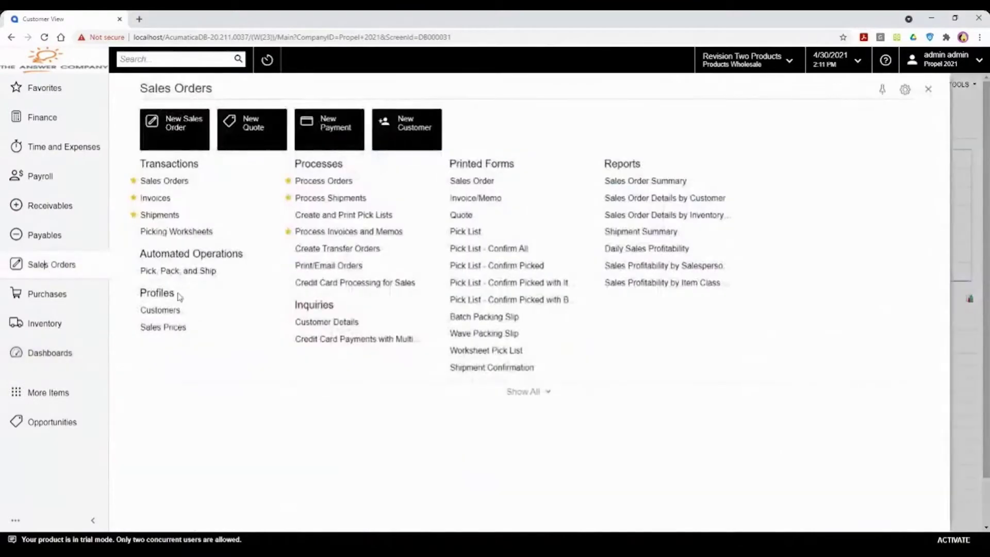
pyautogui.click(188, 183)
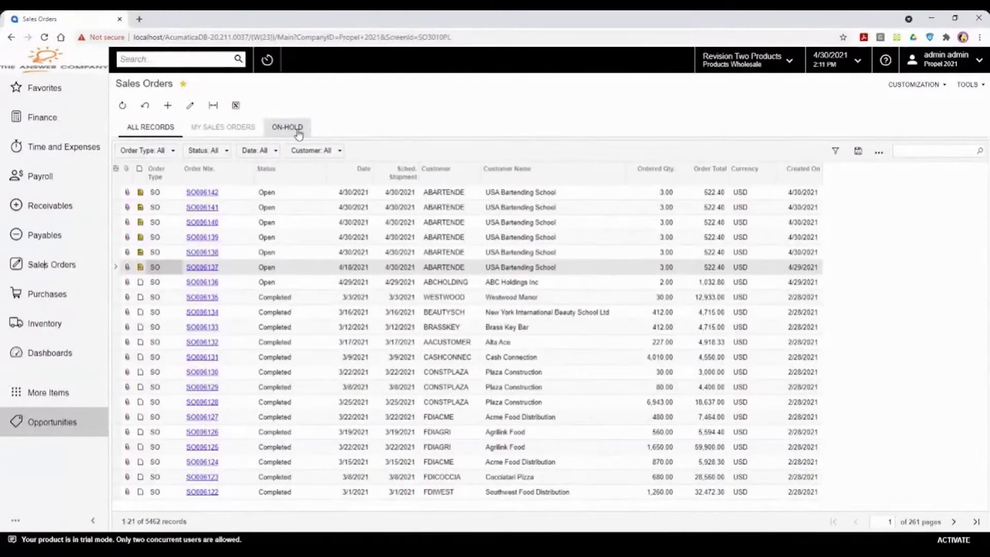
pyautogui.click(269, 271)
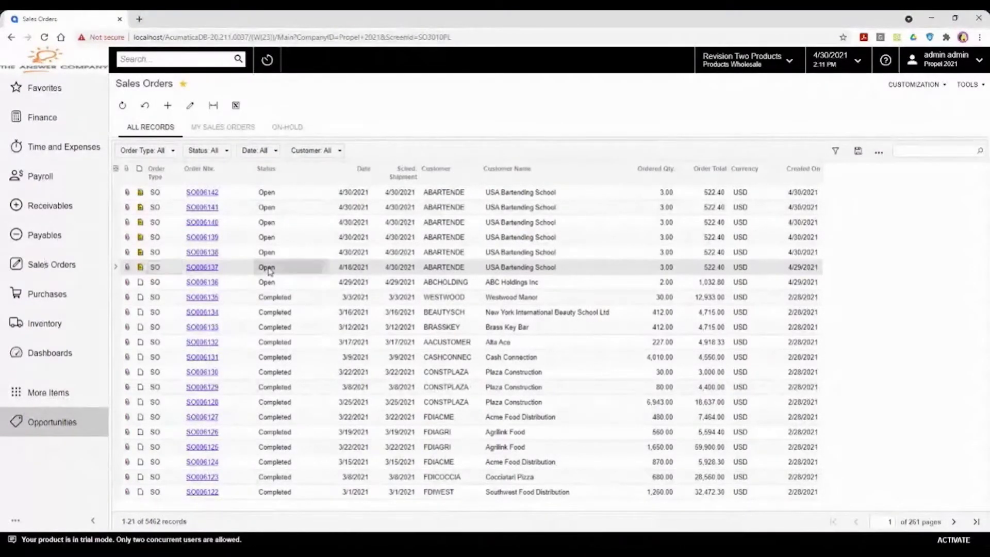
pyautogui.click(201, 273)
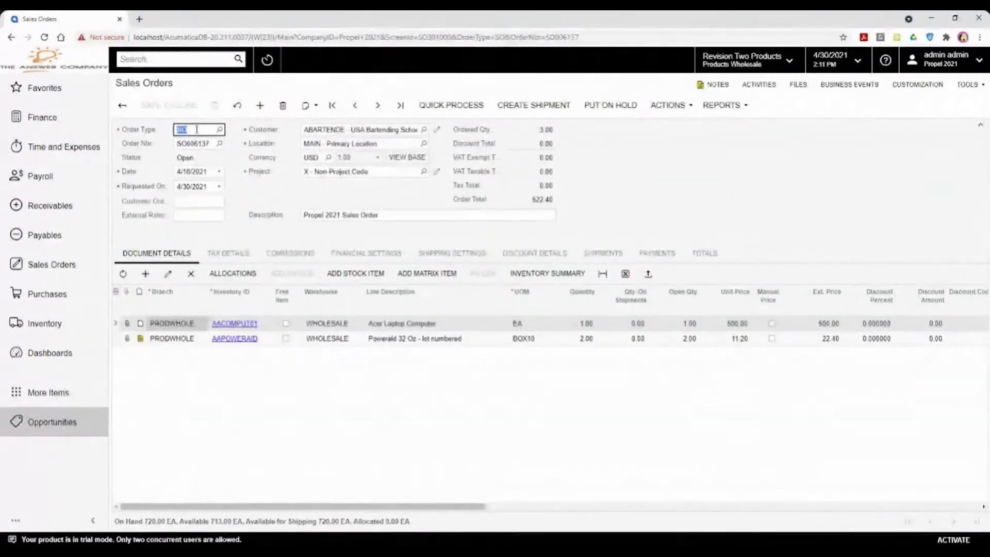
pyautogui.click(189, 145)
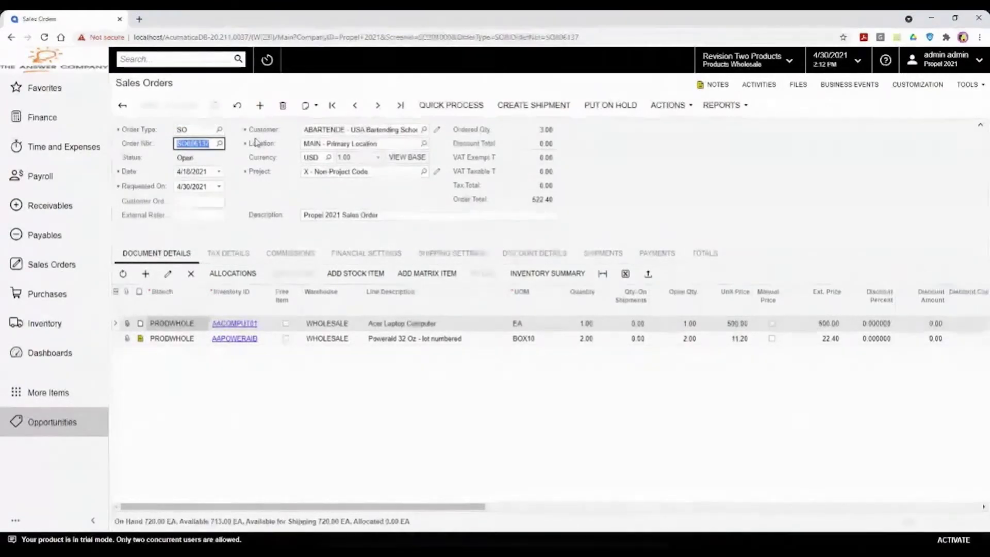
pyautogui.hotkey('shift', 'Tab')
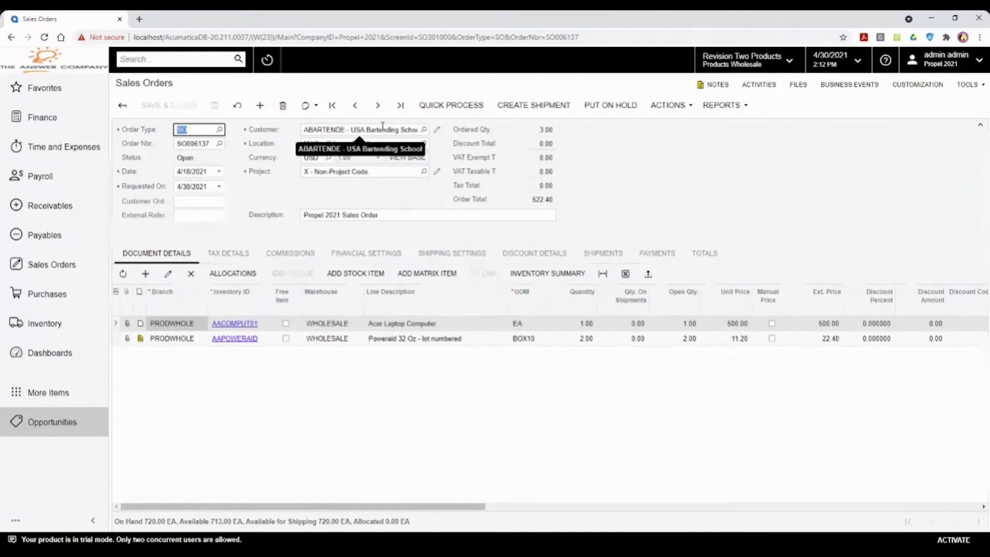
# Step: Look through the customers available for the order in the enlarged customer lookup, then close it without selecting another
pyautogui.click(424, 130)
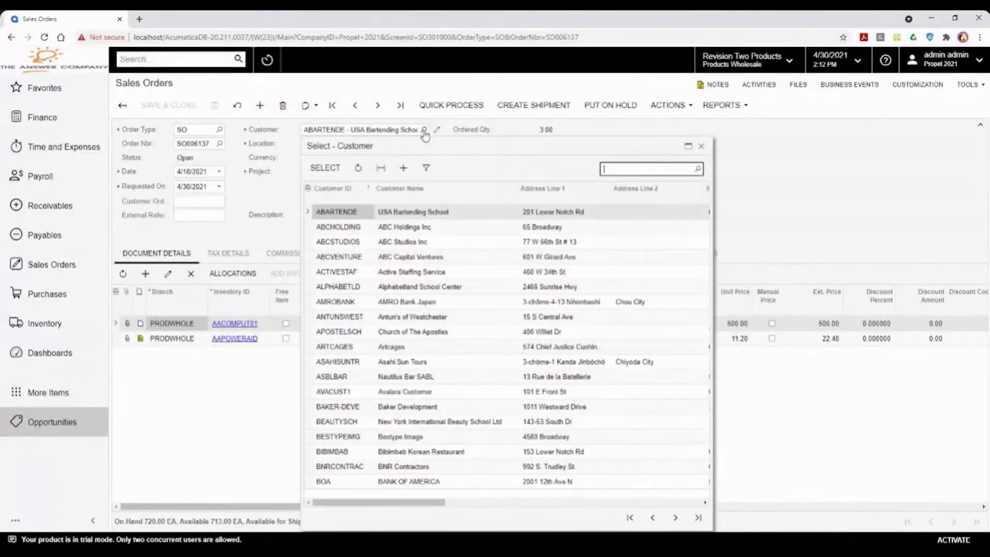
pyautogui.click(688, 147)
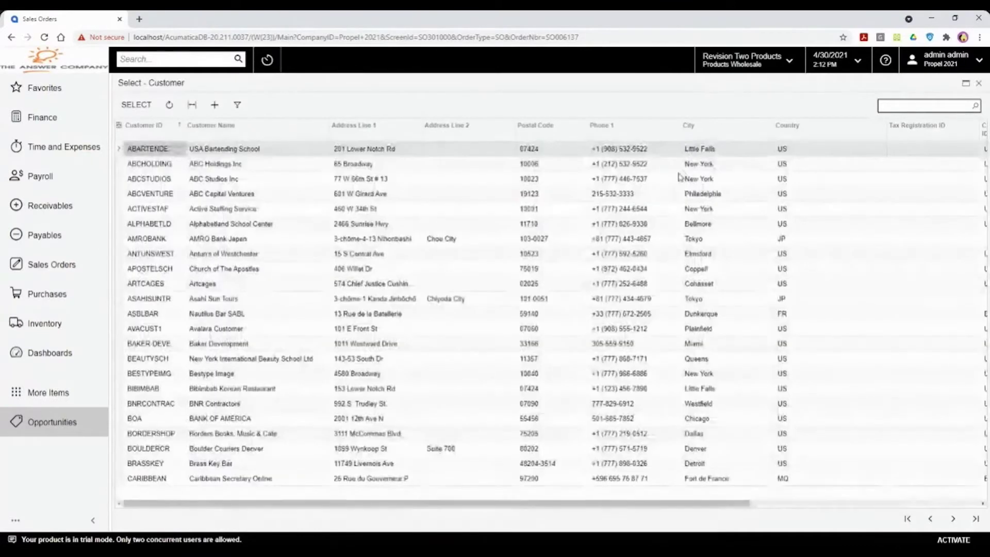
pyautogui.click(954, 107)
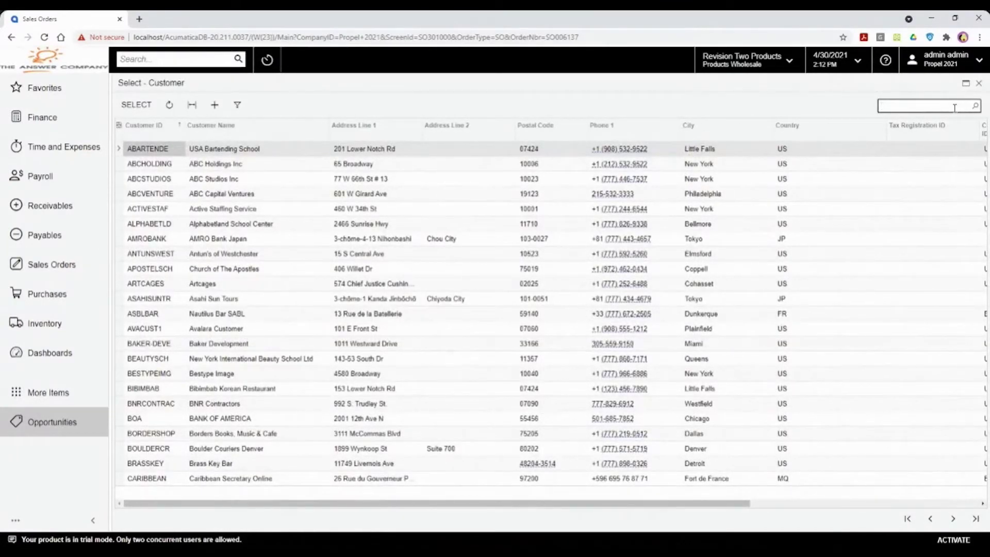
pyautogui.click(978, 83)
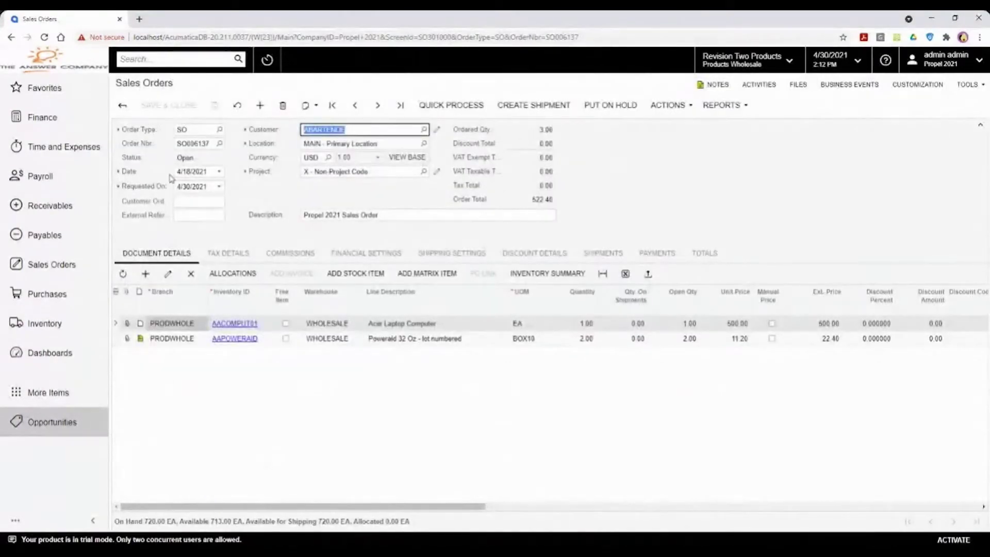
# Step: Review the order's date and requested-on date, and inspect the scheduled shipment date with its calendar in the shipping settings
pyautogui.click(198, 172)
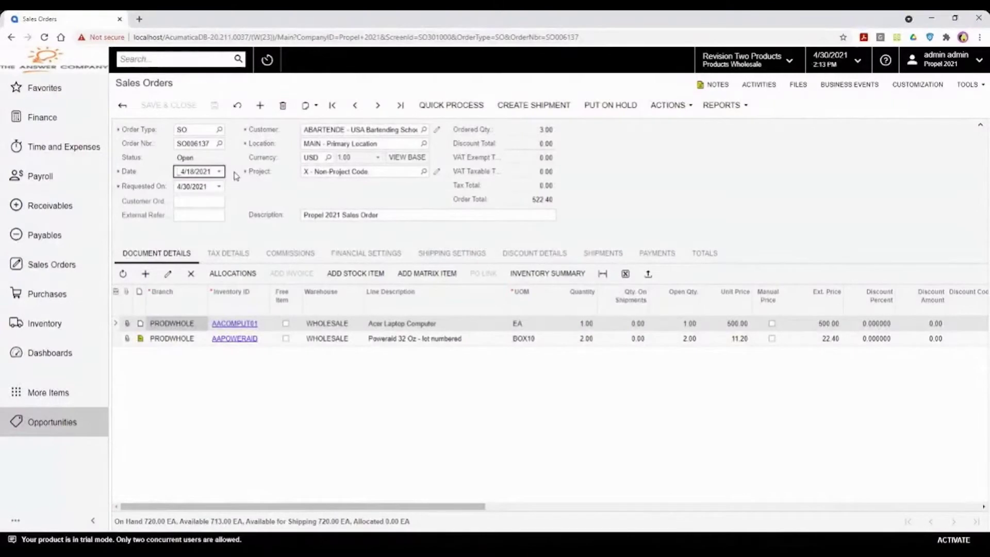
pyautogui.click(200, 187)
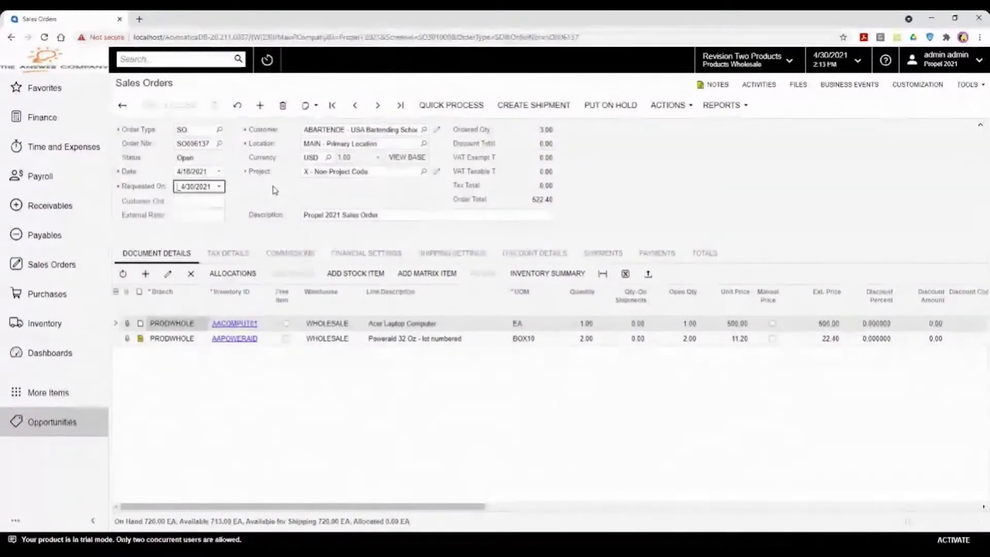
pyautogui.click(452, 253)
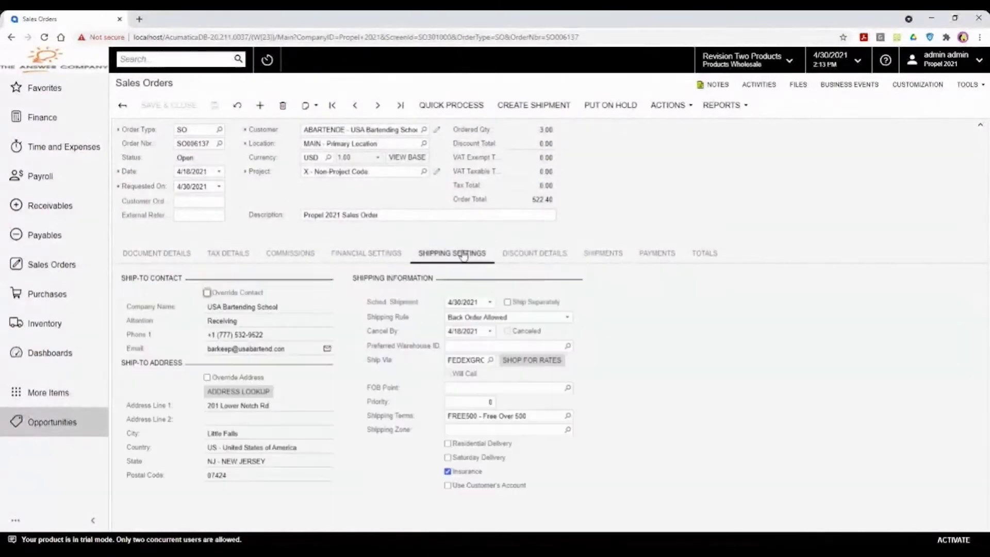
pyautogui.click(490, 303)
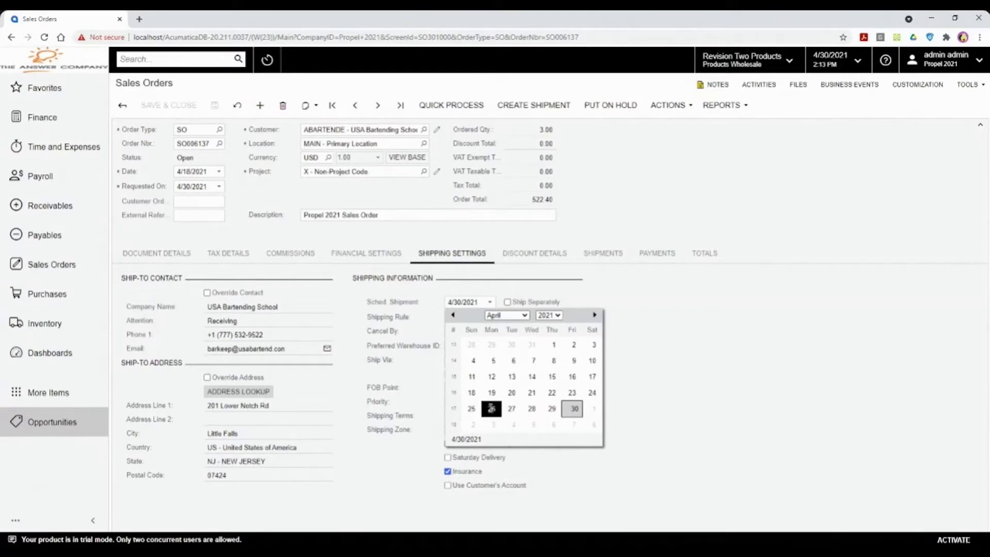
pyautogui.click(702, 360)
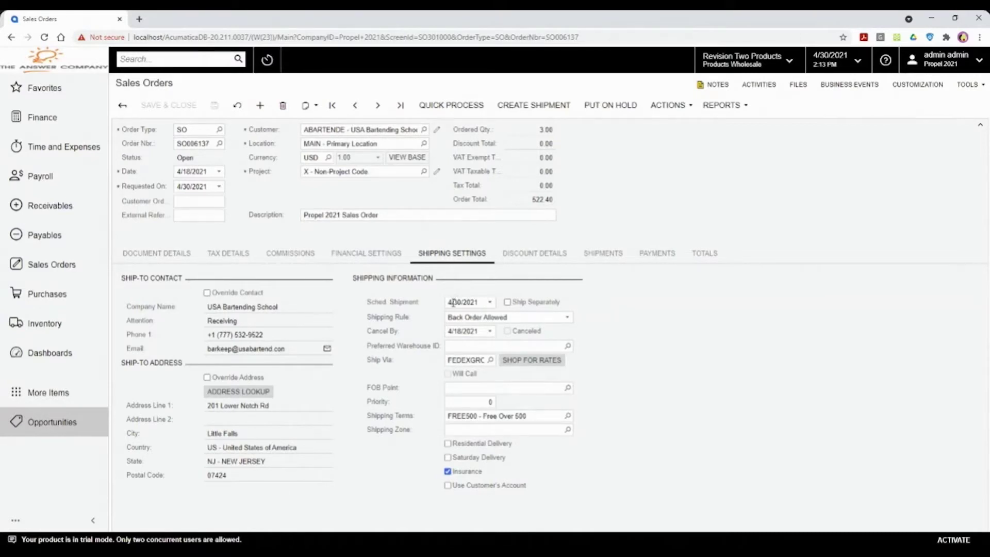
# Step: Return to the order's line items and inspect the inventory lookup for the Acer Laptop Computer line without changing the item
pyautogui.click(153, 255)
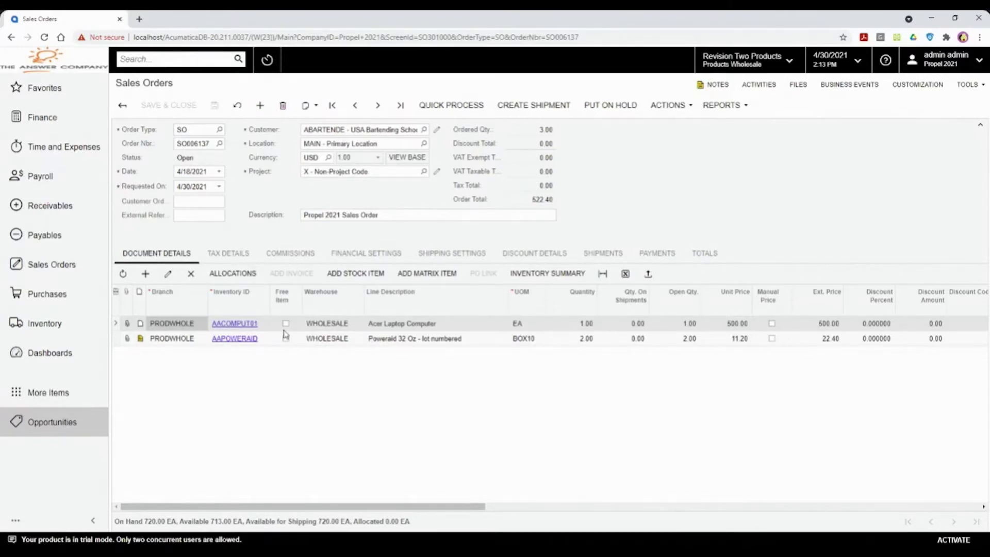
pyautogui.click(396, 329)
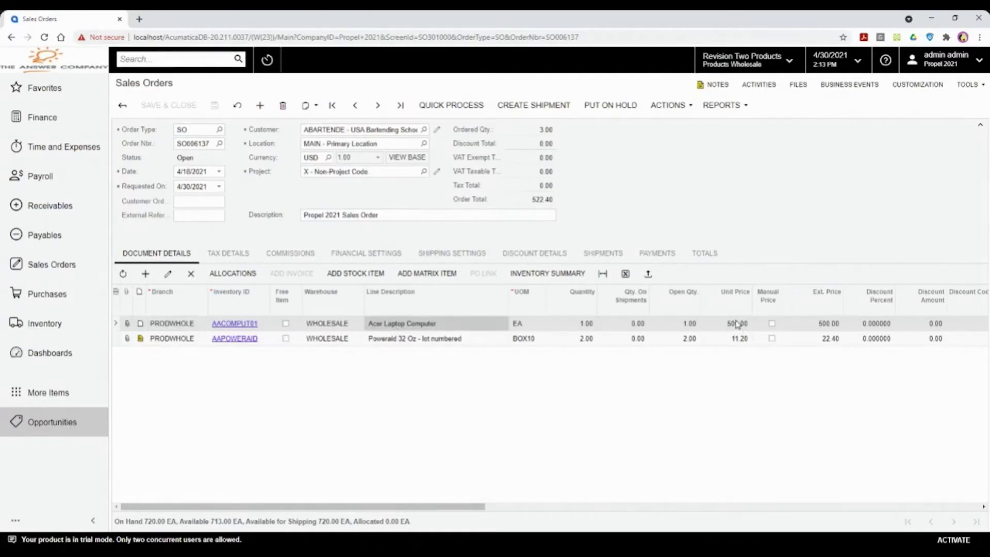
pyautogui.click(268, 326)
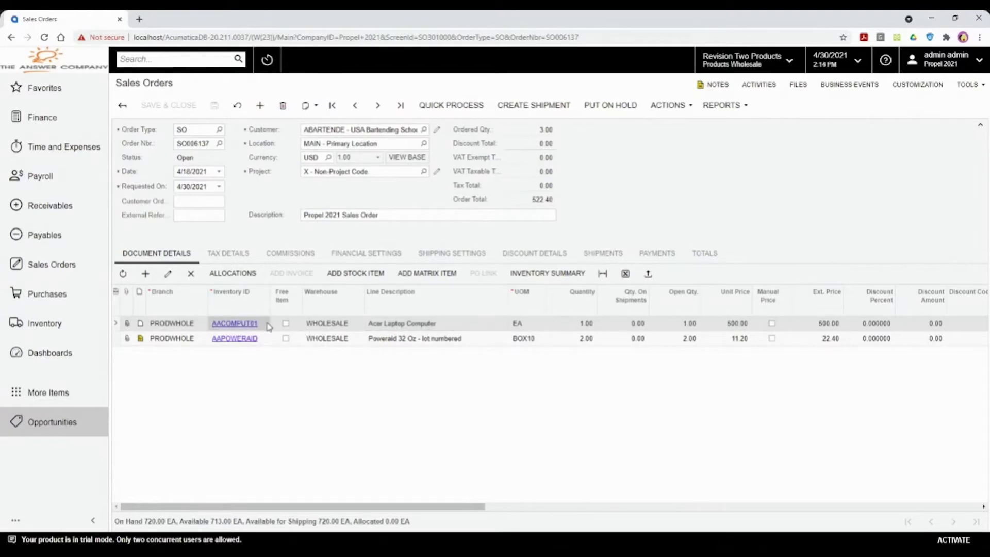
pyautogui.click(274, 326)
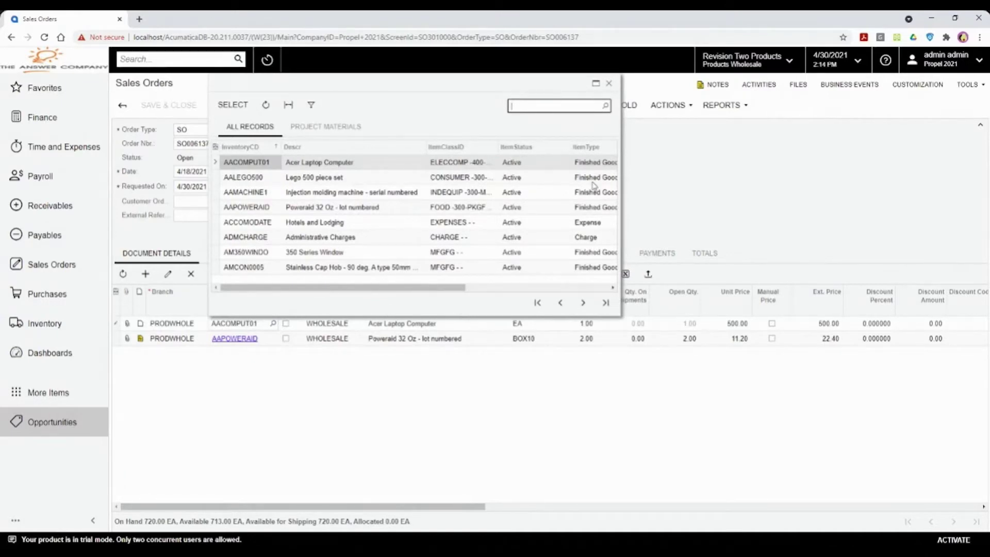
pyautogui.click(609, 84)
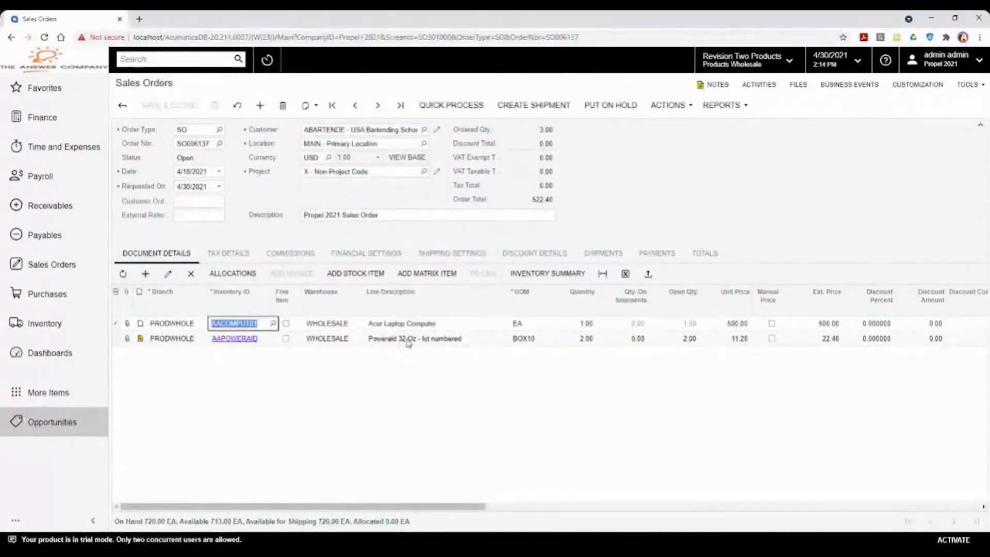
# Step: Check which warehouses are available for the Poweraid line, keeping WHOLESALE
pyautogui.click(334, 342)
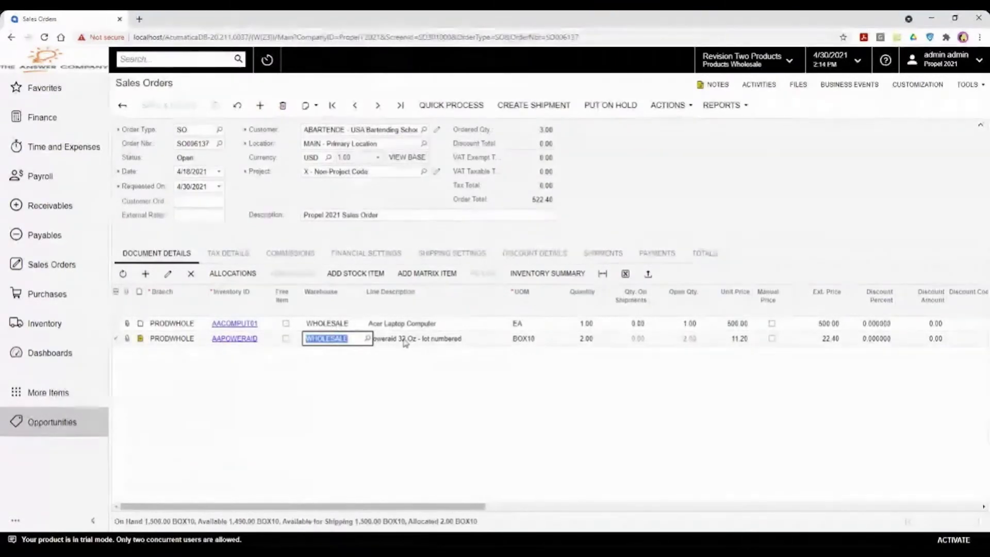
pyautogui.click(368, 339)
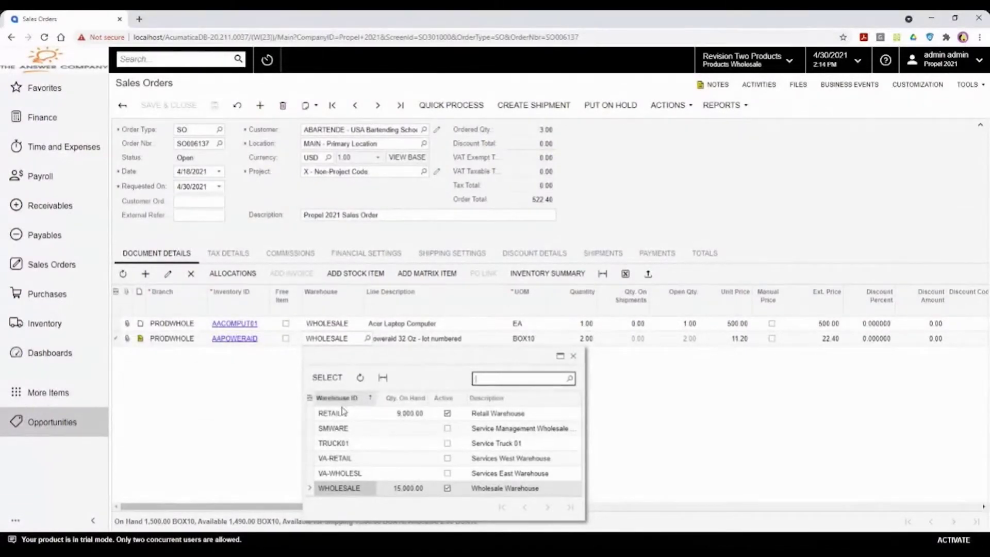
pyautogui.click(573, 357)
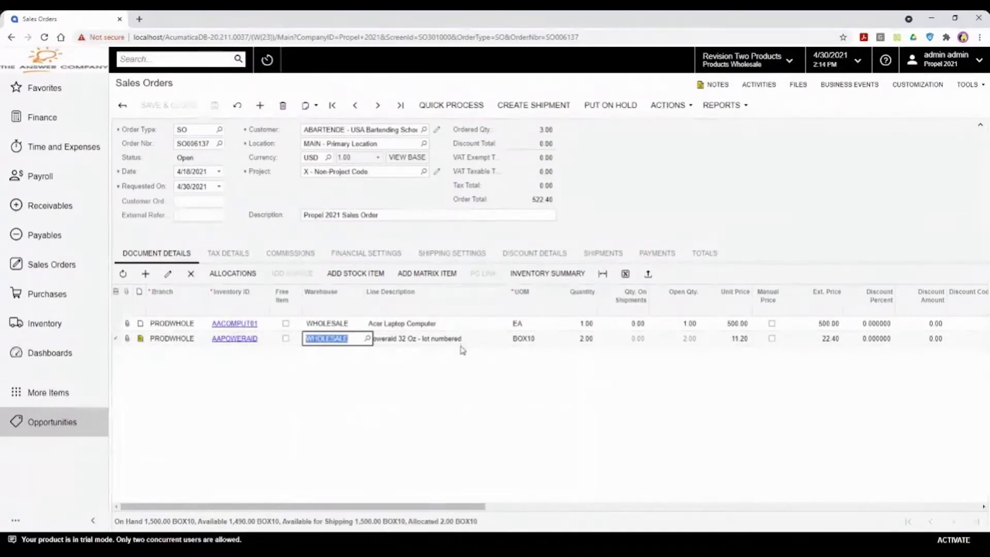
# Step: Review the units of measure for the Poweraid line and change its unit to EA
pyautogui.click(531, 339)
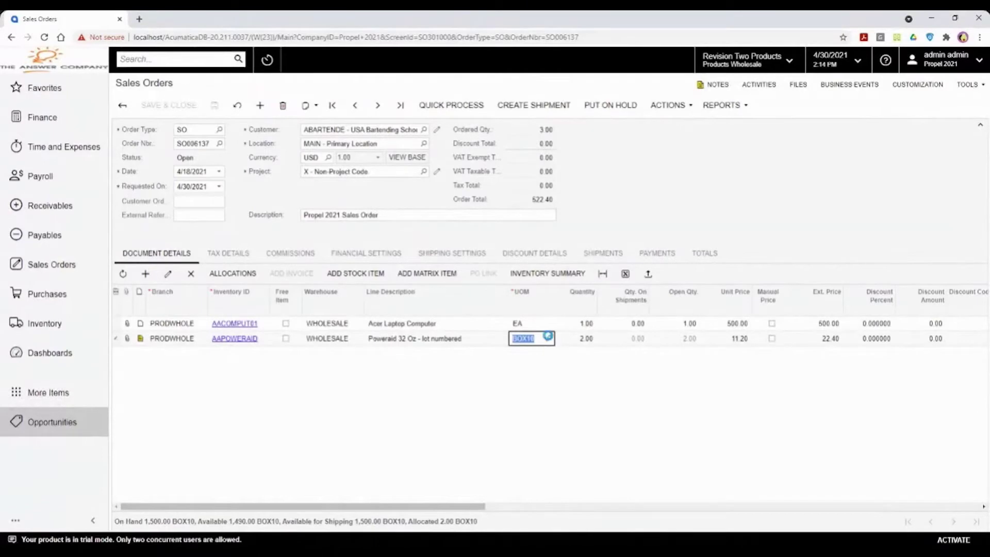
pyautogui.click(549, 340)
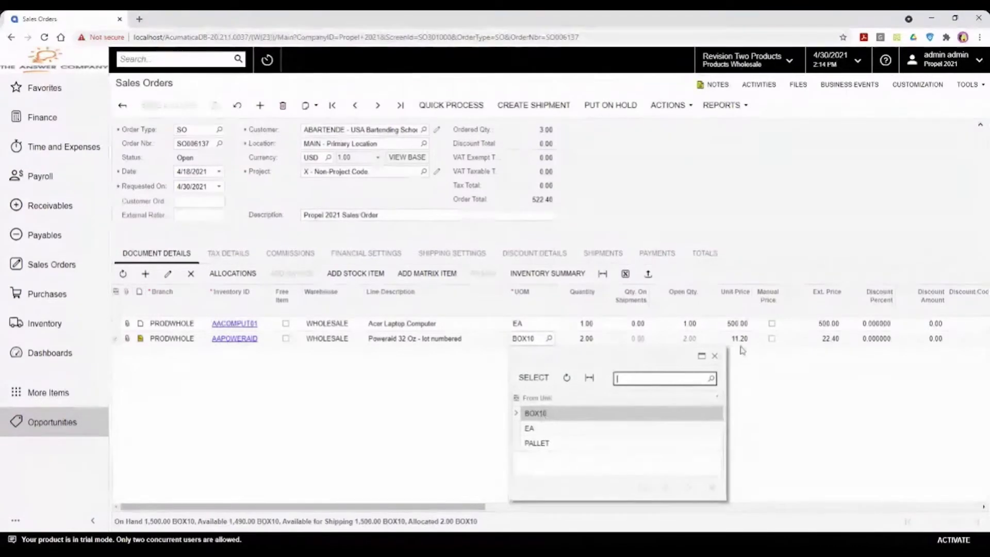
pyautogui.doubleClick(536, 413)
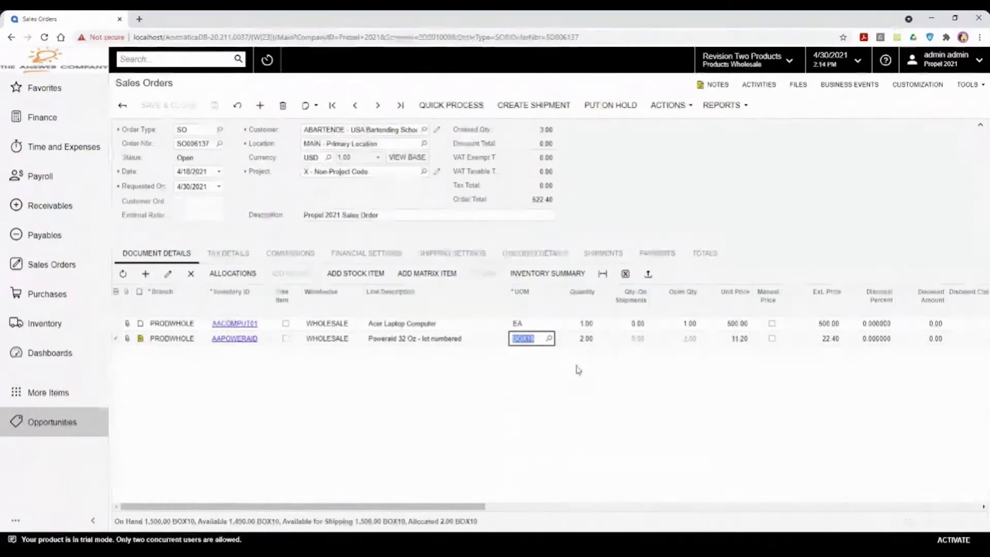
pyautogui.click(550, 339)
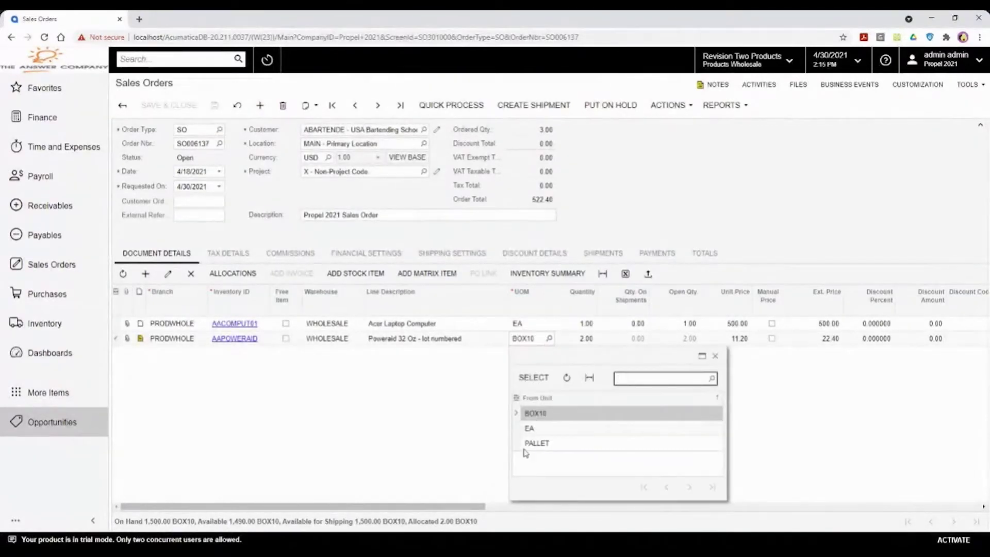
pyautogui.click(531, 429)
pyautogui.click(540, 377)
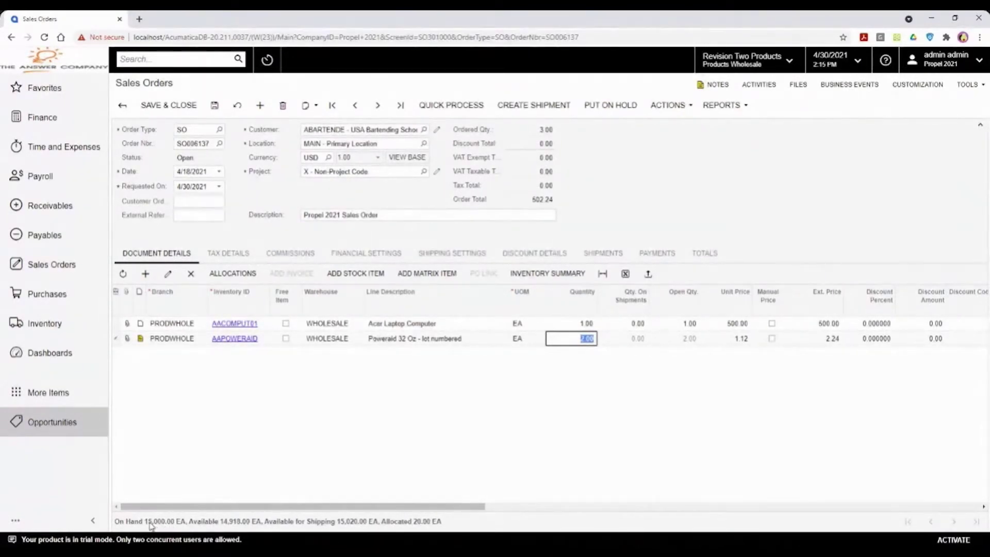
# Step: Set the Poweraid line's unit of measure back to BOX10 and check its unit price
pyautogui.click(531, 340)
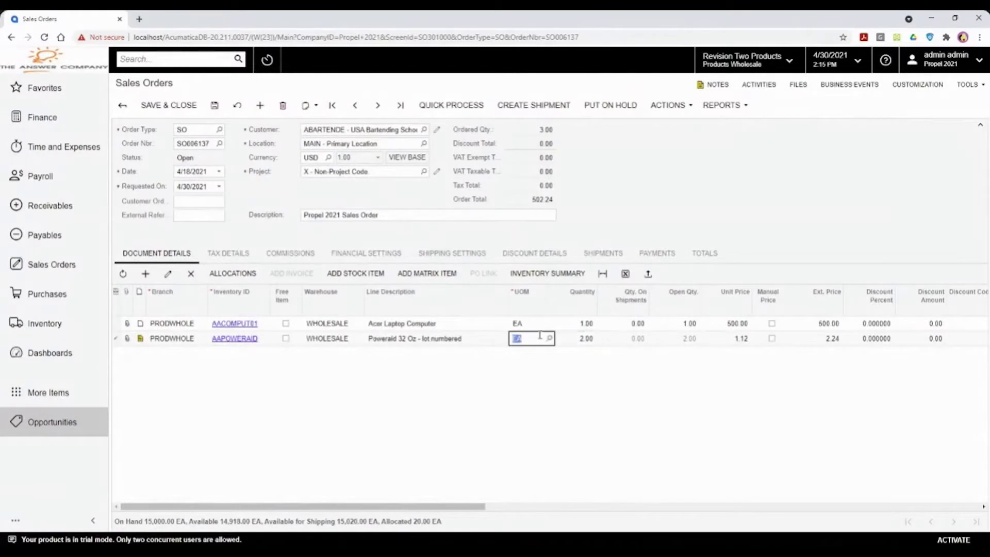
pyautogui.click(549, 339)
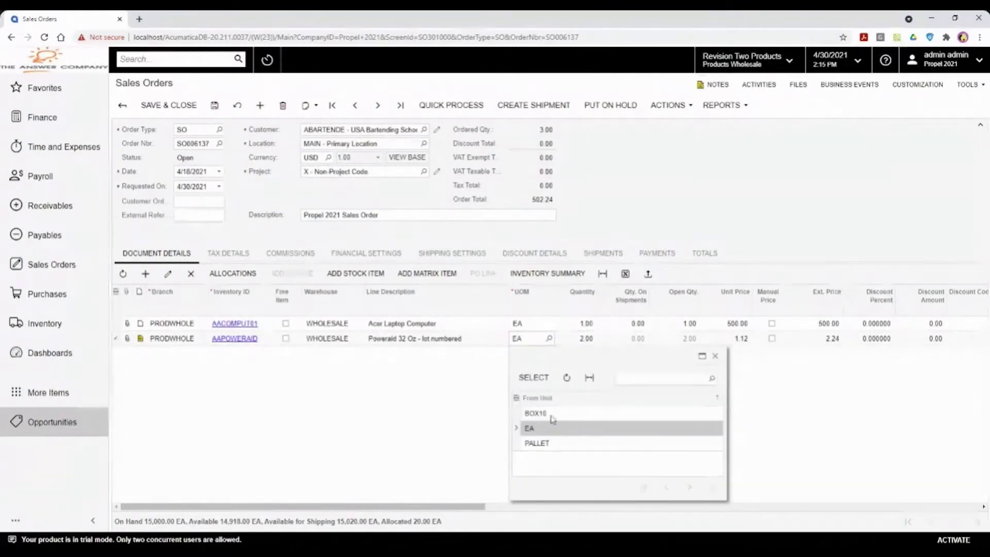
pyautogui.click(544, 413)
pyautogui.click(533, 377)
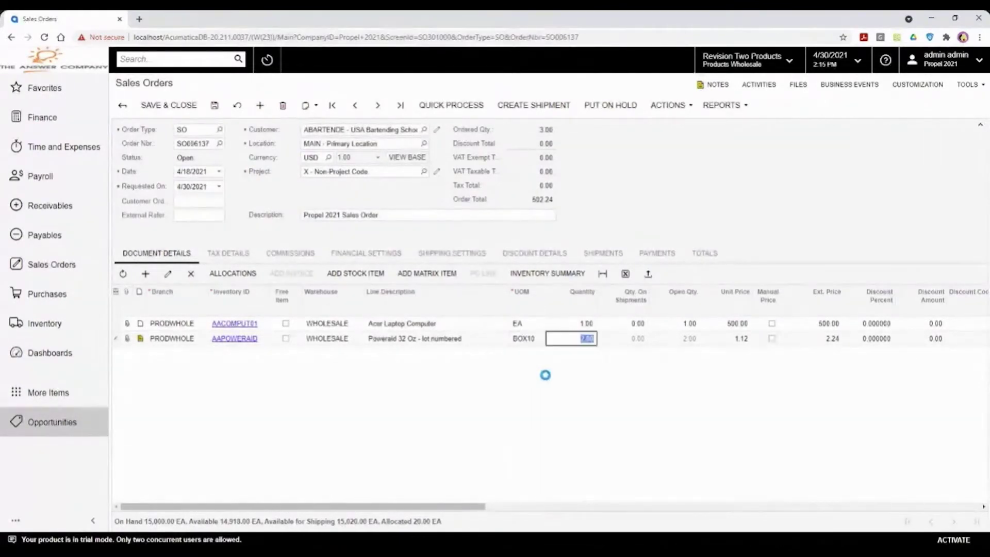
pyautogui.click(745, 341)
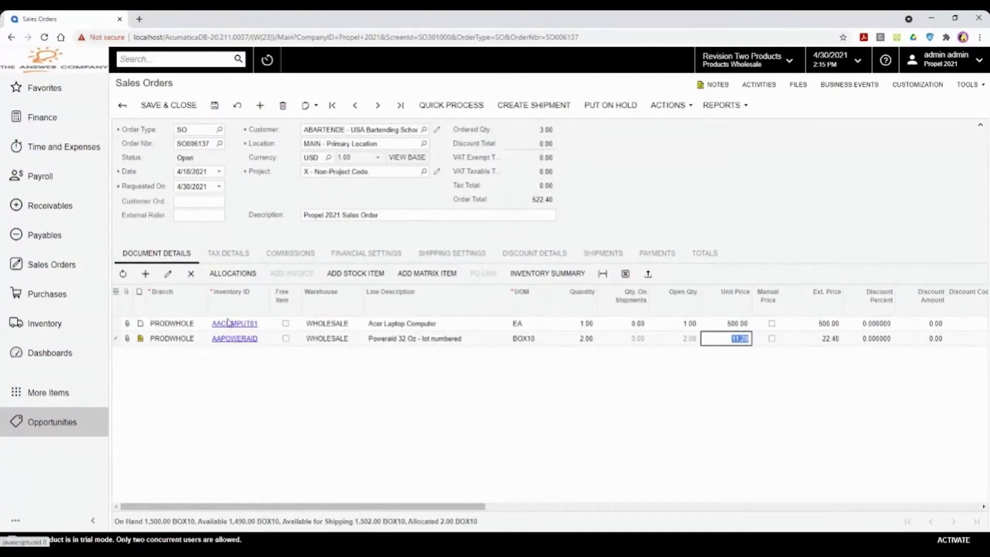
# Step: Check the Poweraid line's attached files and its record note, leaving both as they are
pyautogui.click(128, 341)
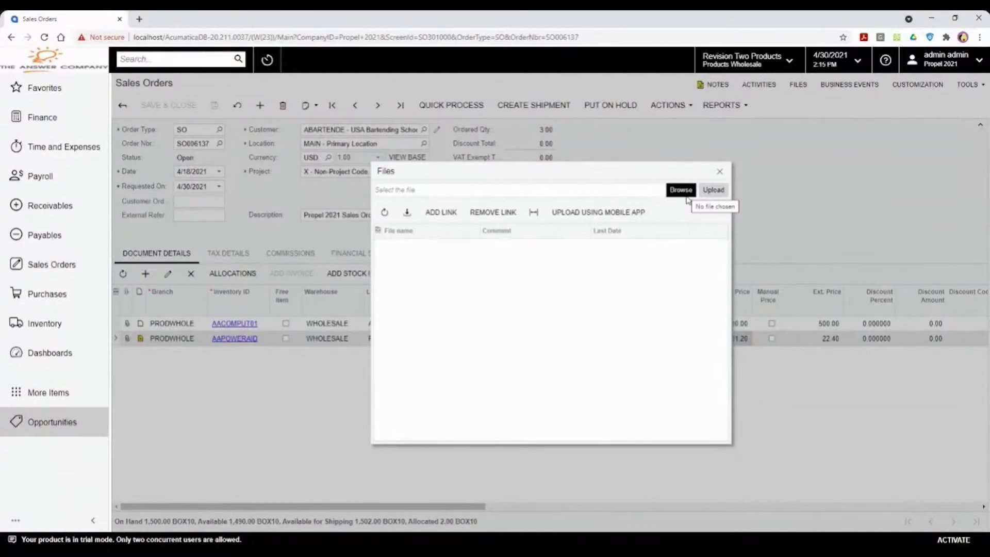
pyautogui.click(720, 171)
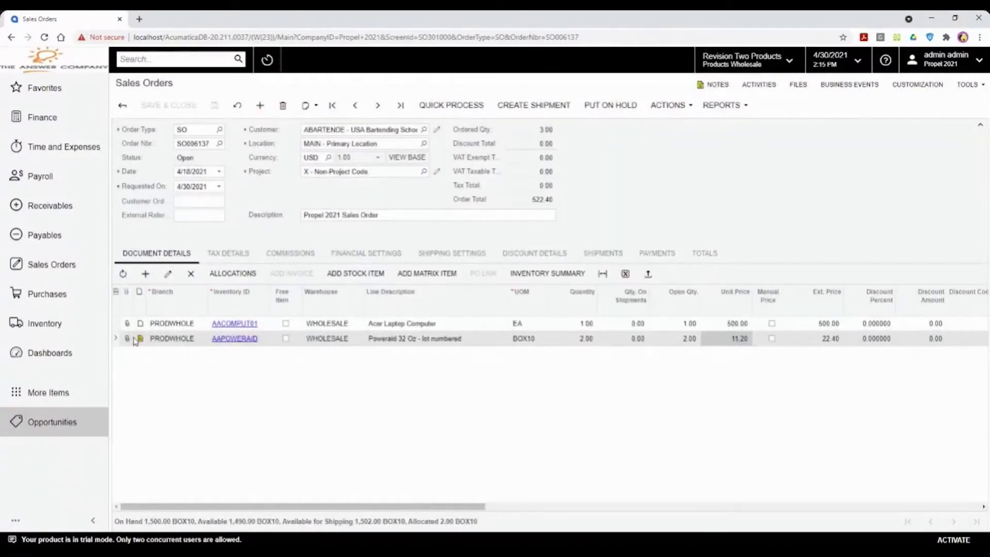
pyautogui.click(140, 338)
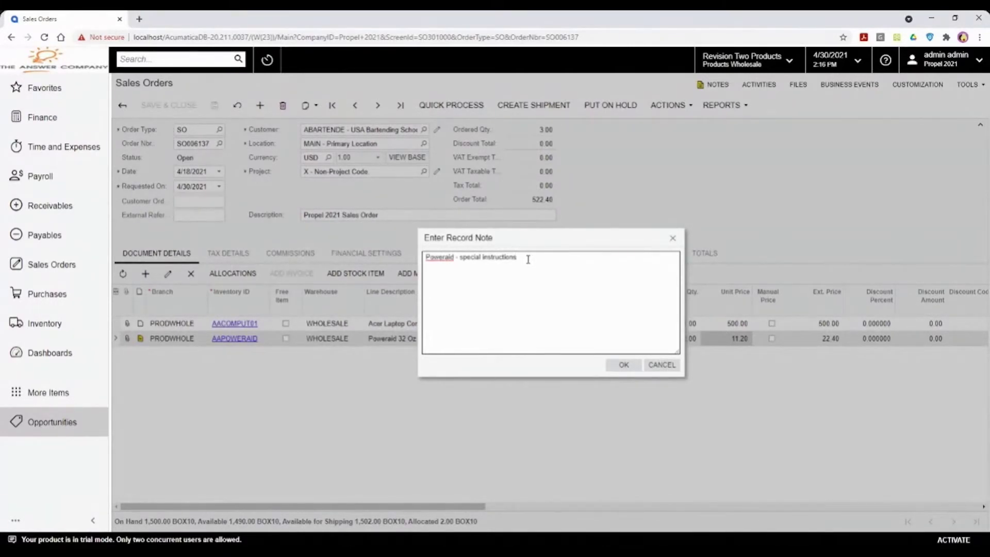
pyautogui.click(660, 365)
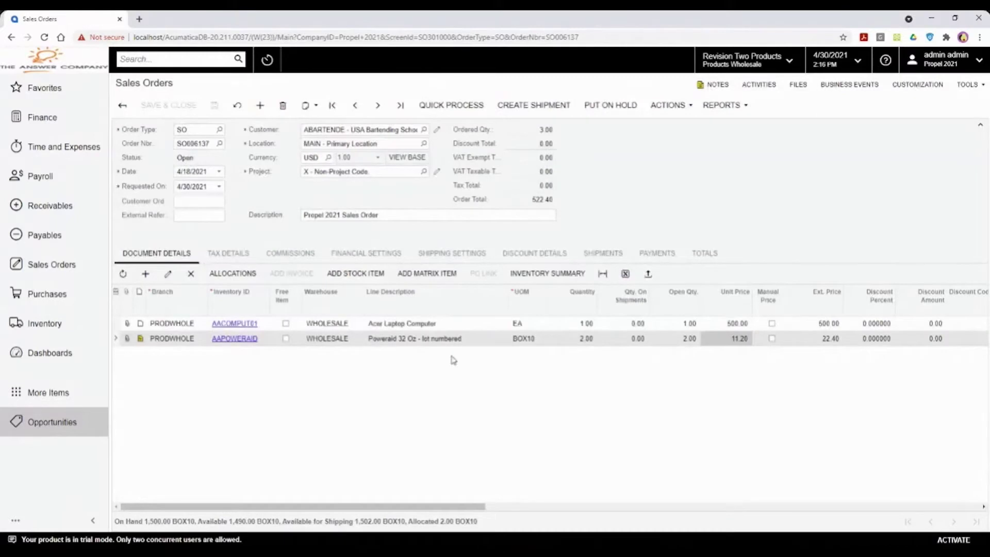
# Step: Review the sales order's header-level note and its attached files
pyautogui.click(723, 85)
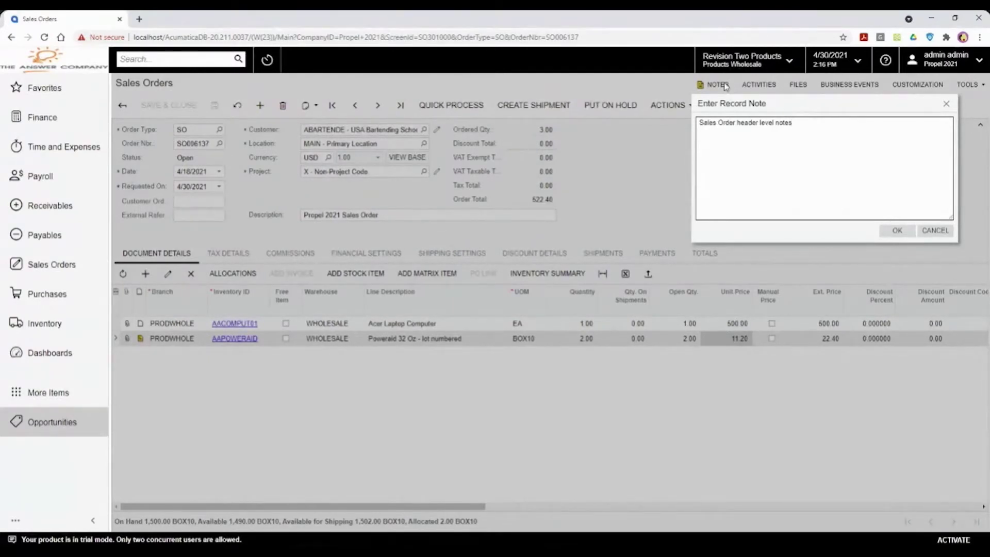
pyautogui.click(900, 236)
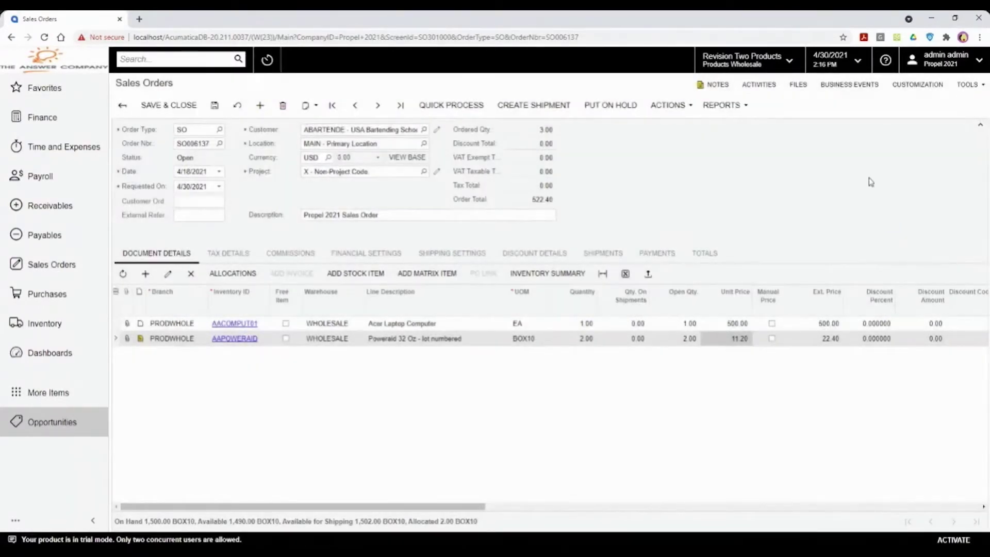
pyautogui.click(797, 86)
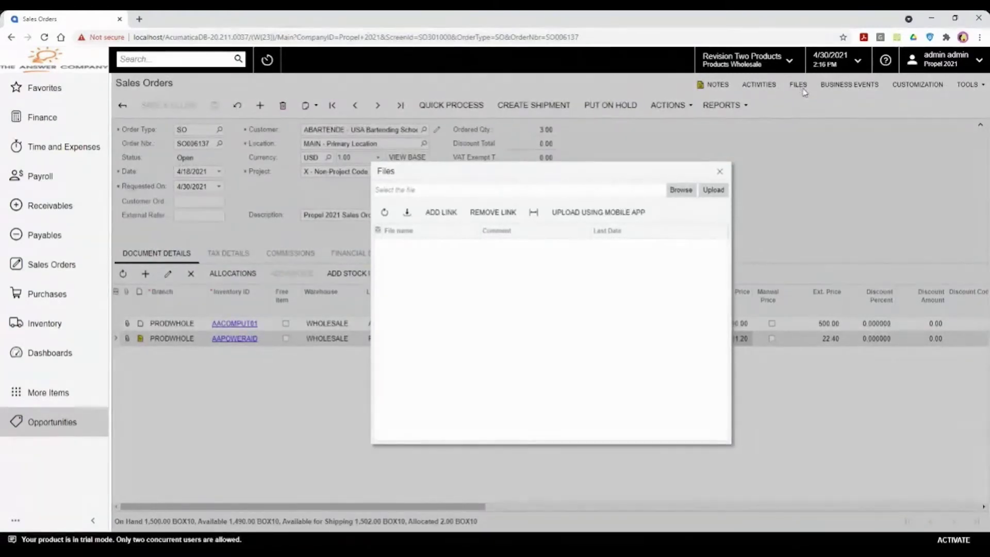
pyautogui.click(720, 172)
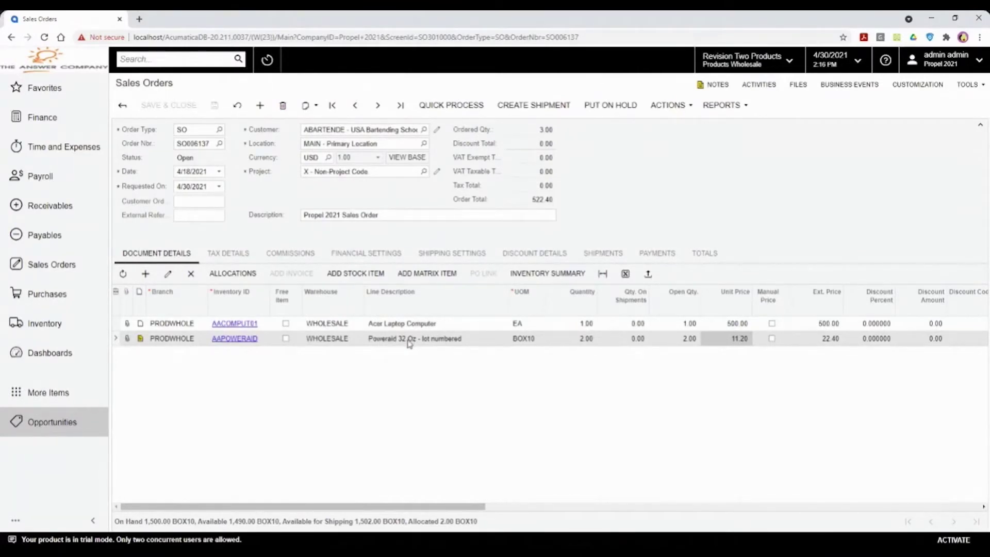
# Step: Allocate lot LREX15008 from the WHOLESALE warehouse to the Poweraid line
pyautogui.click(234, 278)
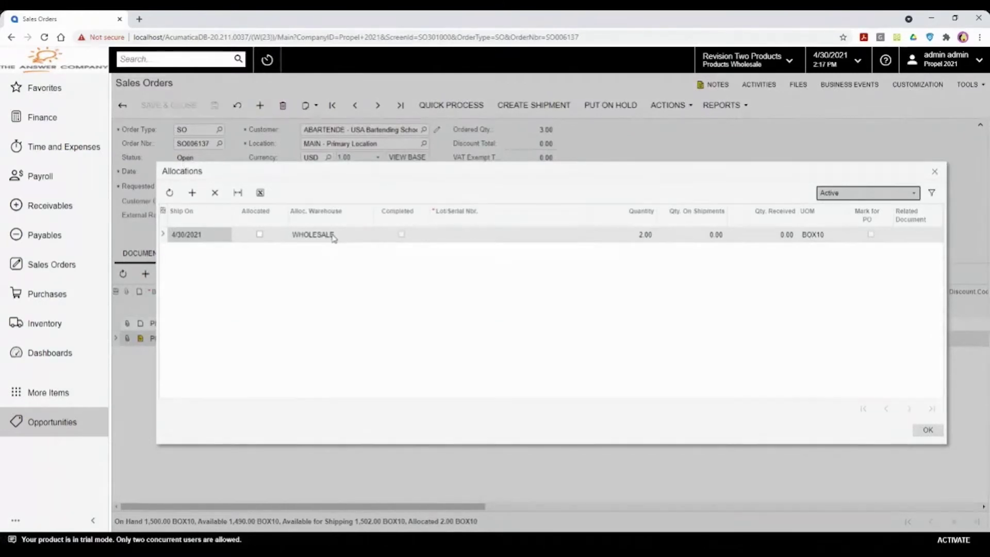
pyautogui.click(547, 244)
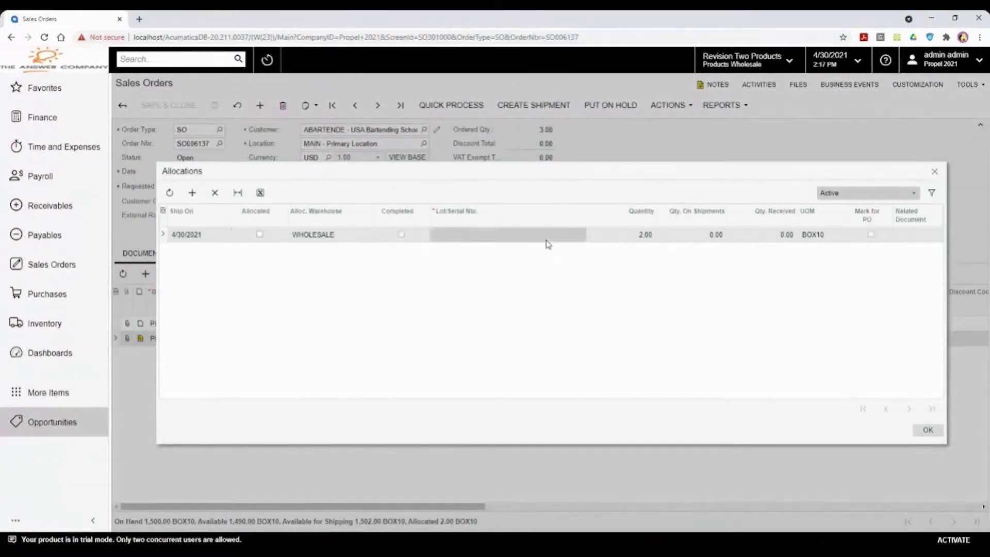
pyautogui.click(589, 234)
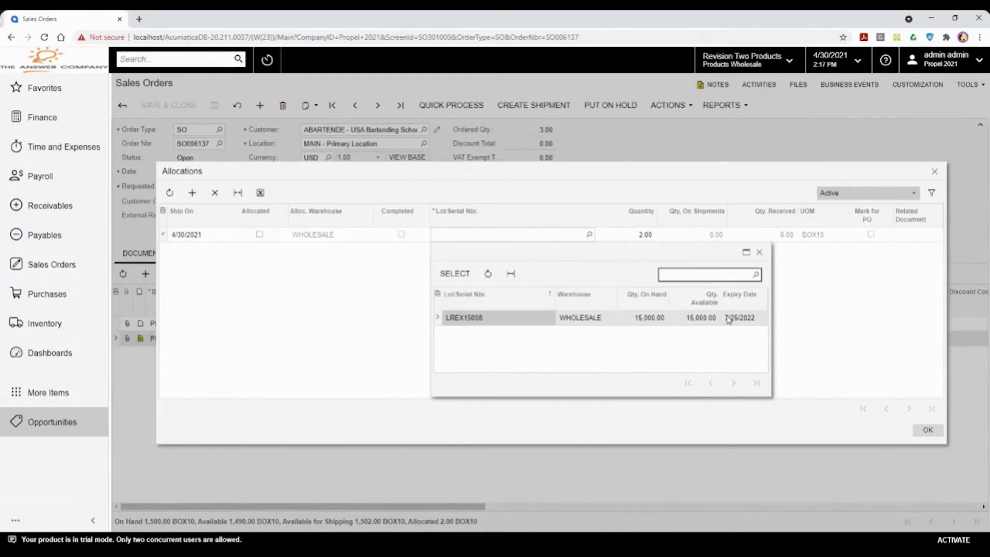
pyautogui.doubleClick(728, 318)
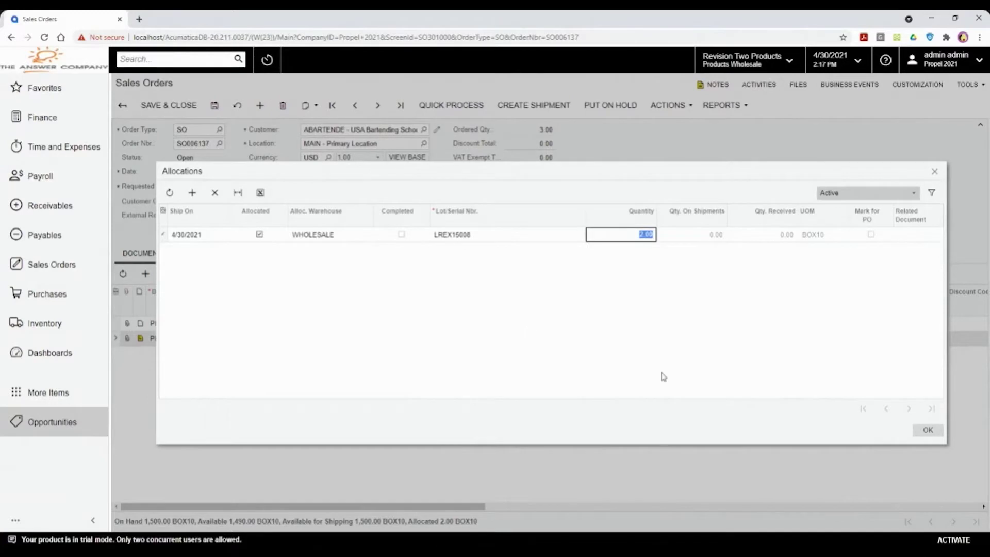
pyautogui.click(927, 429)
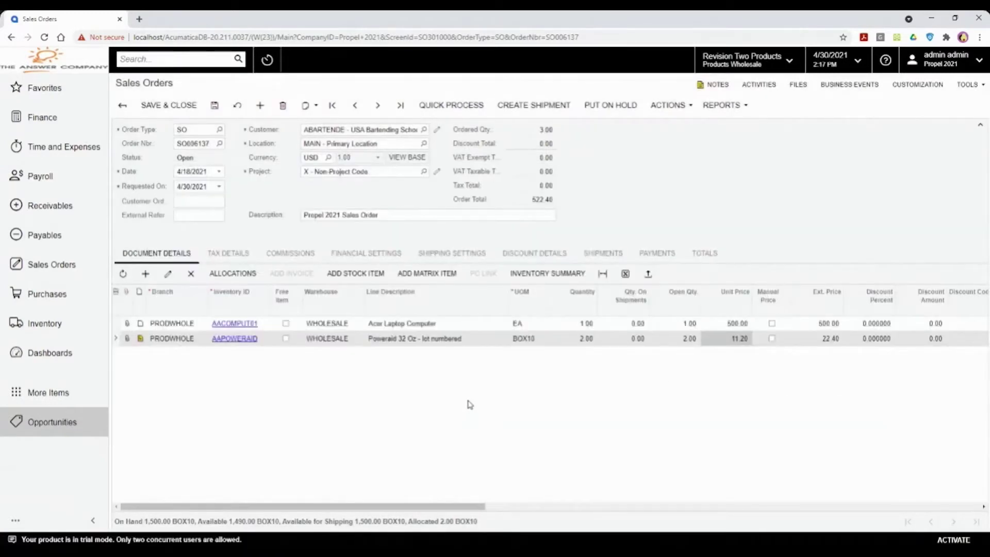
# Step: Show the order's shipping settings and try the ship-to contact override, leaving it disabled
pyautogui.click(463, 256)
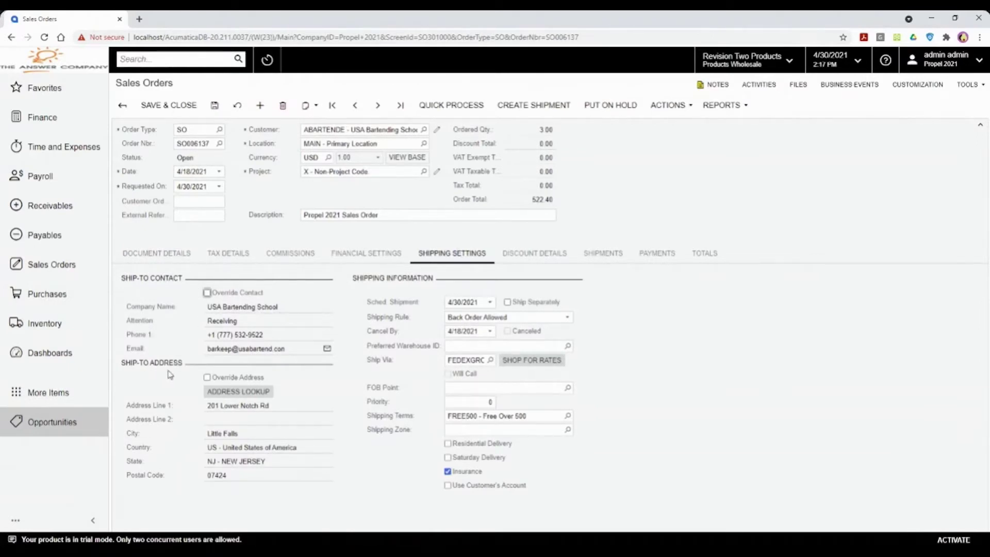
pyautogui.click(208, 293)
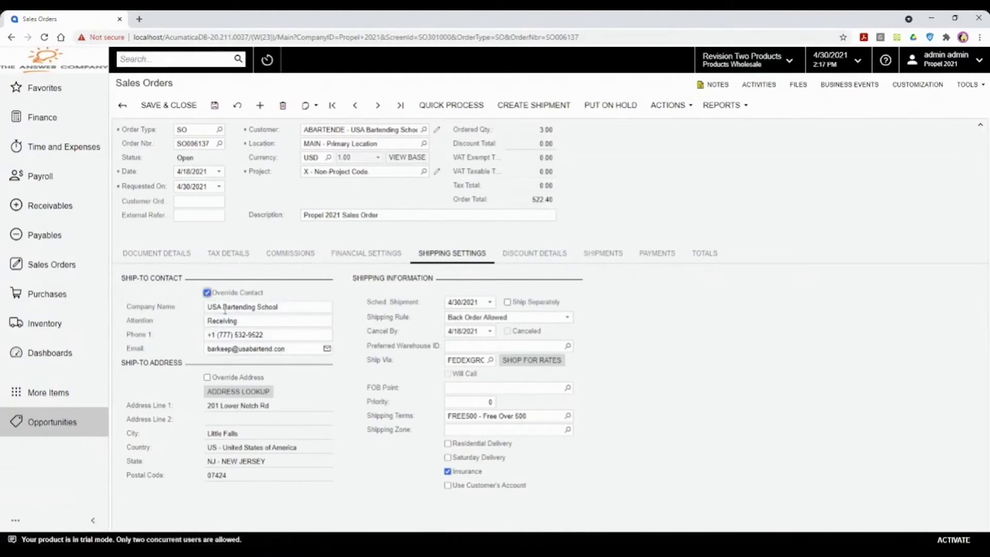
pyautogui.click(207, 294)
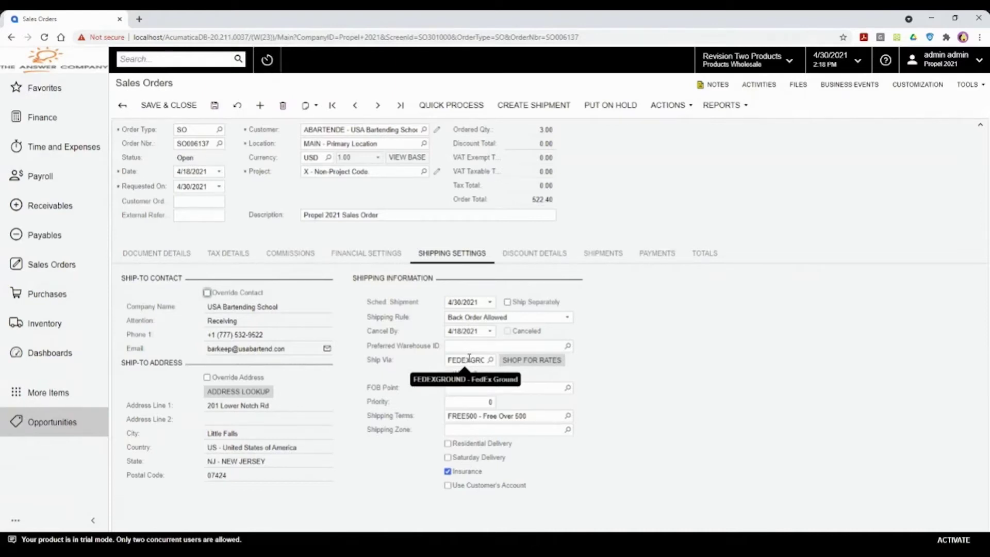
# Step: Shop for shipping rates on the order, refresh the carrier rates and choose the FedEx Ground row
pyautogui.click(551, 363)
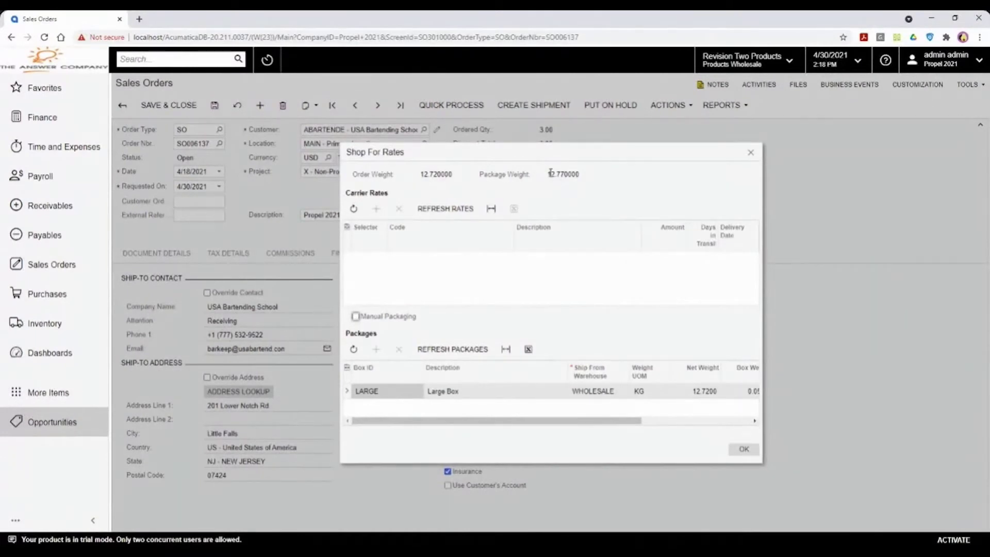
pyautogui.moveTo(547, 173); pyautogui.dragTo(579, 178)
pyautogui.click(596, 177)
pyautogui.click(461, 210)
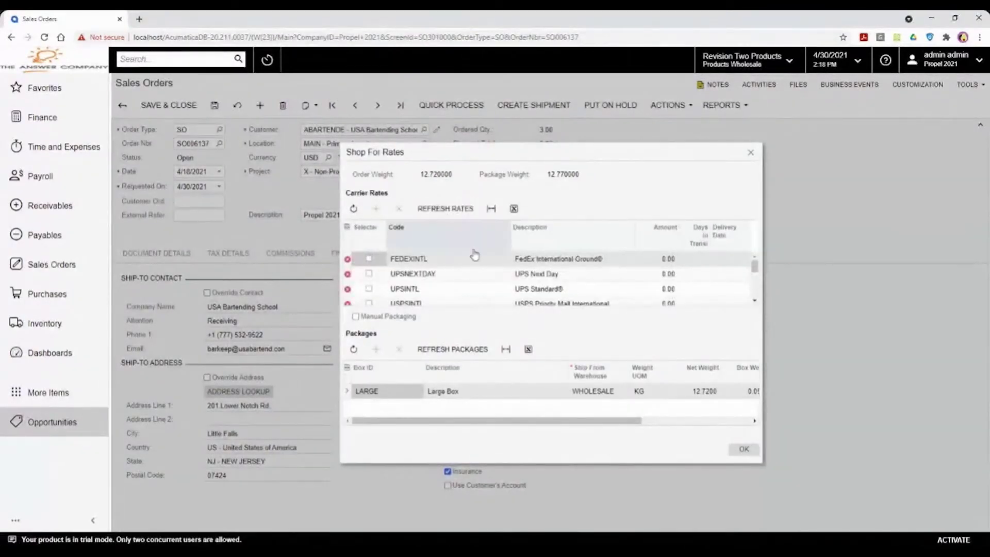
pyautogui.scroll(-3, 472, 254)
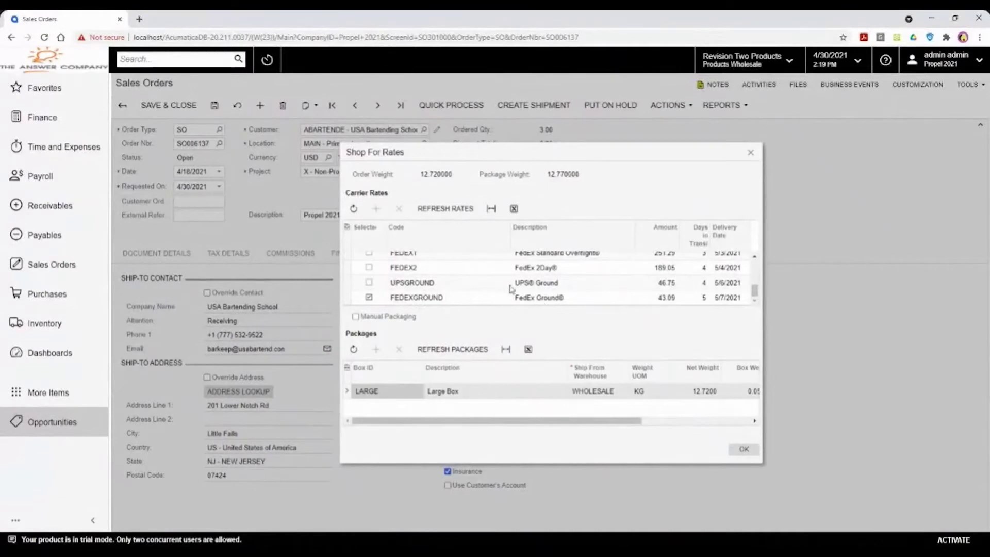
pyautogui.click(543, 298)
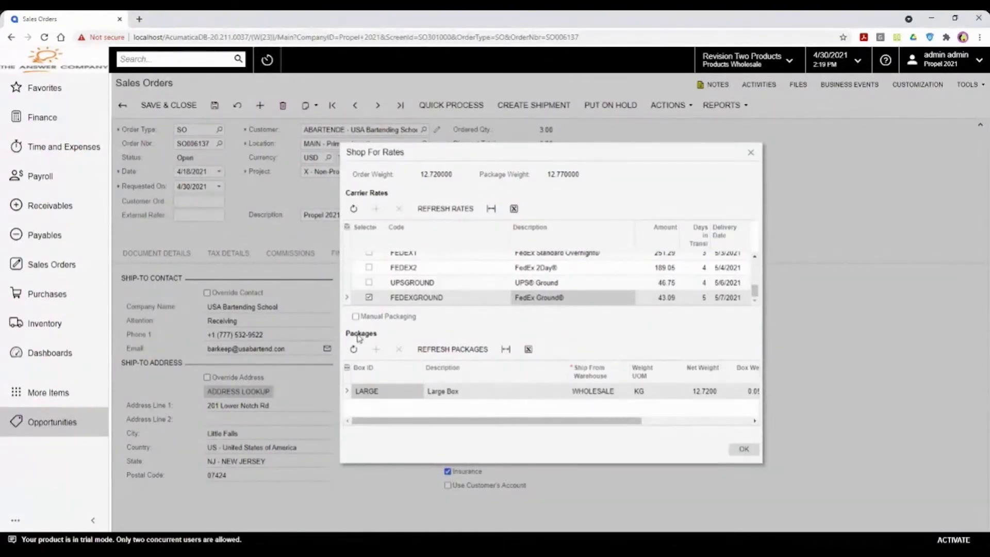
# Step: Review the large box's package details, accept the shipping rates and save the order
pyautogui.click(403, 392)
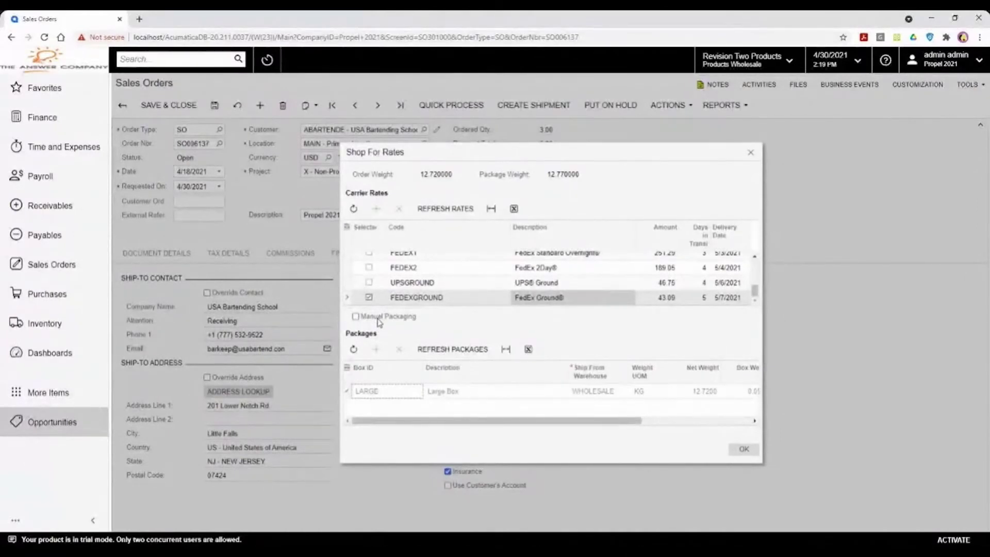
pyautogui.moveTo(546, 420); pyautogui.dragTo(711, 422)
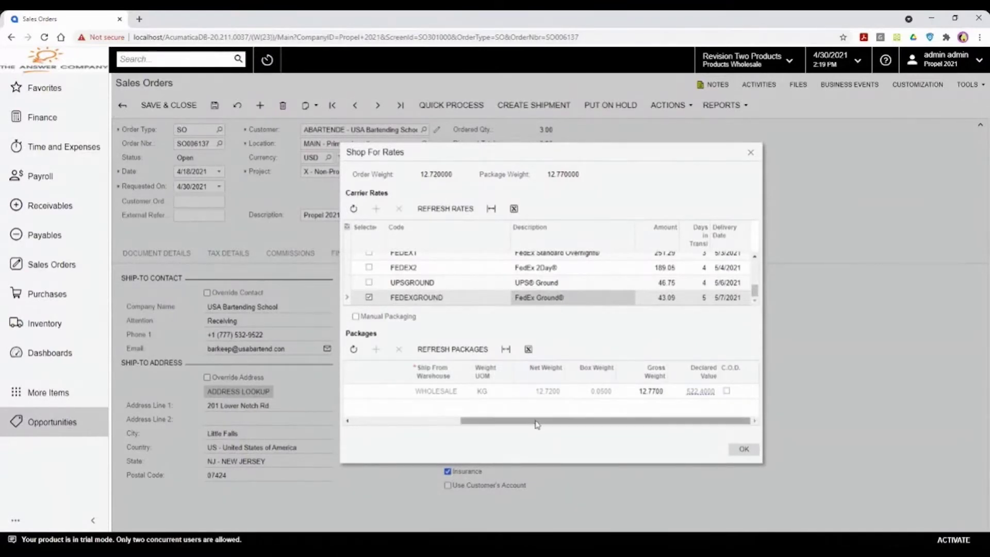
pyautogui.moveTo(536, 423); pyautogui.dragTo(404, 419)
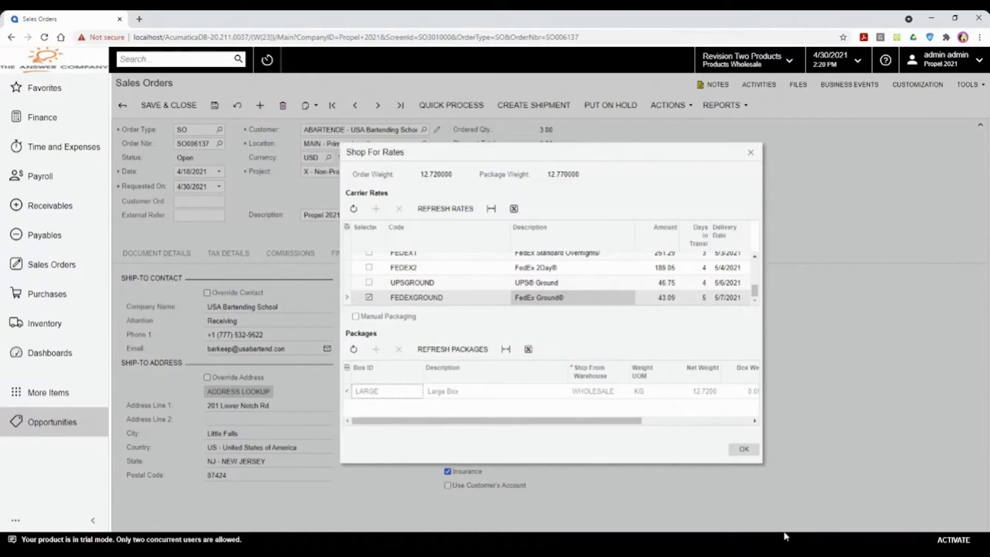
pyautogui.click(743, 449)
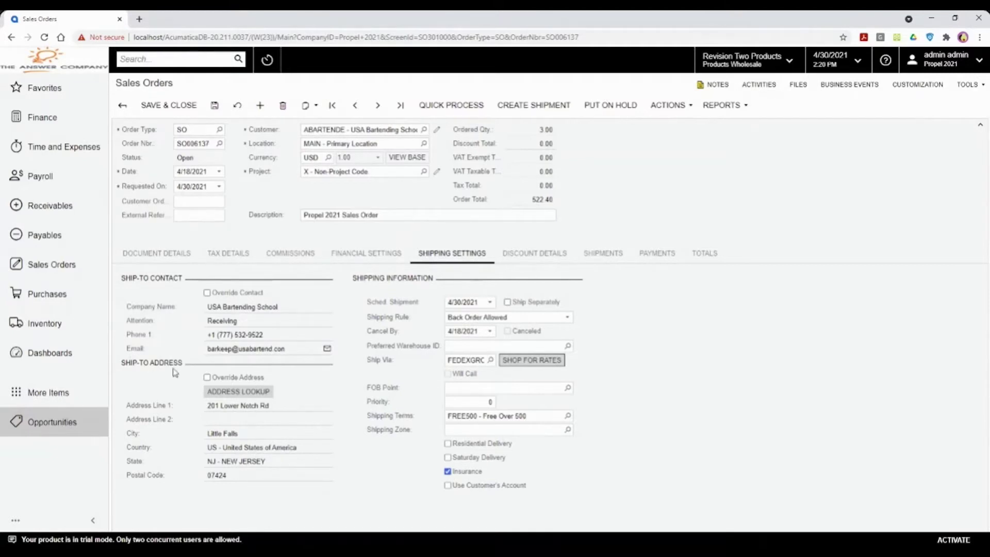
pyautogui.click(214, 107)
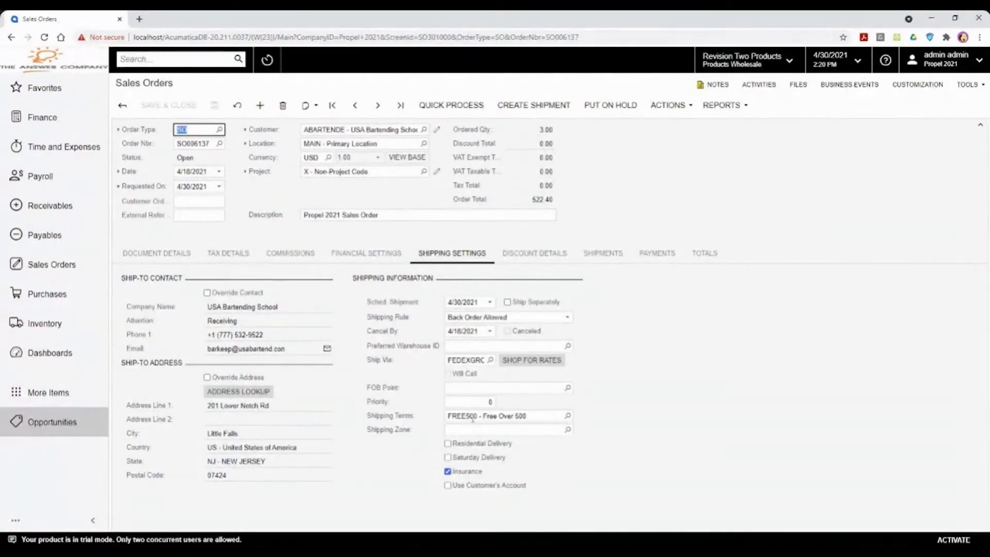
# Step: Check the order total, and compare the freight cost with the freight price in the order's totals
pyautogui.doubleClick(520, 200)
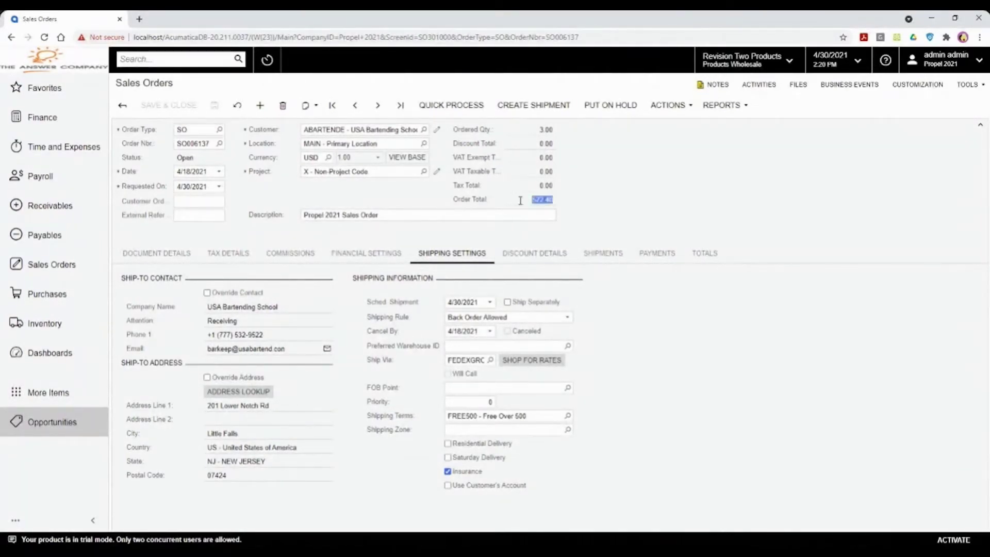
pyautogui.click(598, 200)
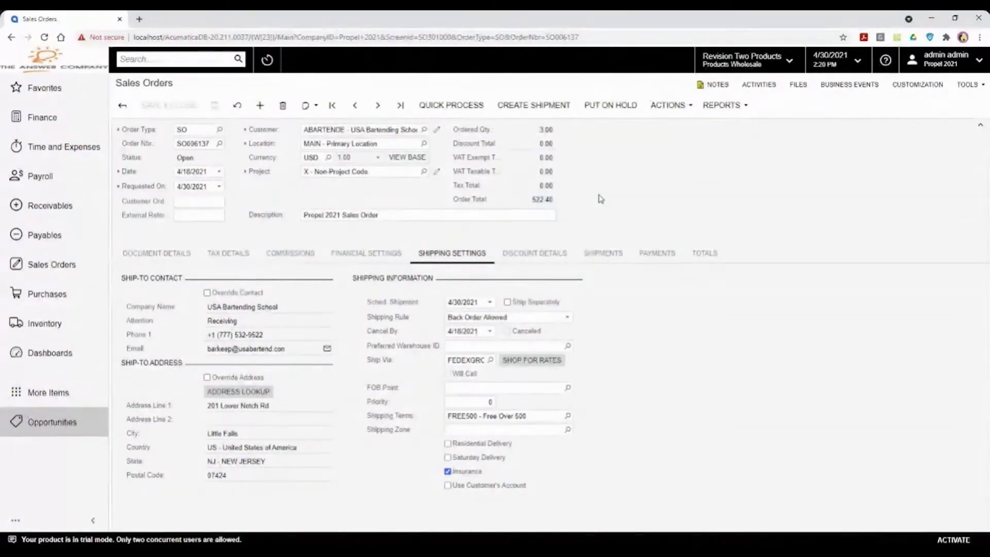
pyautogui.click(705, 255)
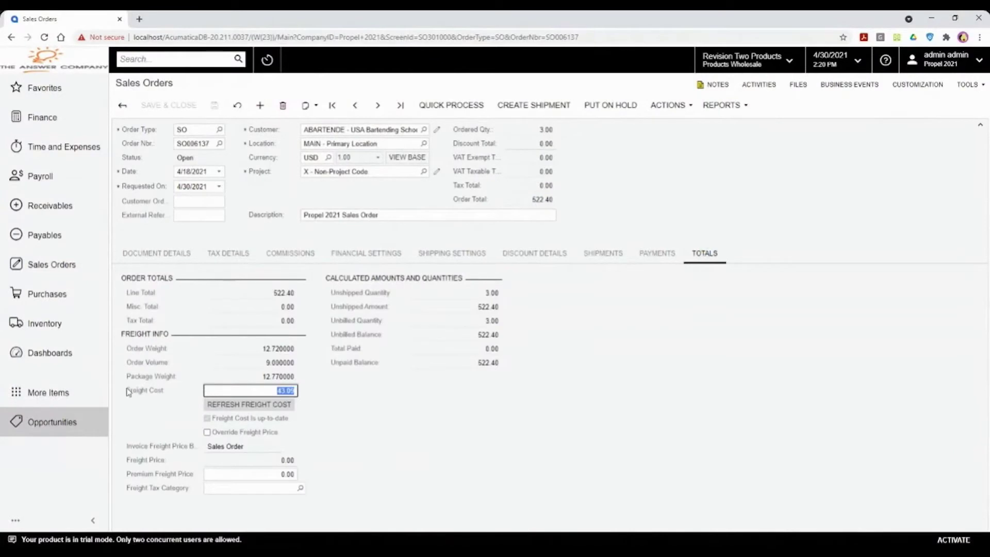
pyautogui.click(291, 392)
pyautogui.click(151, 463)
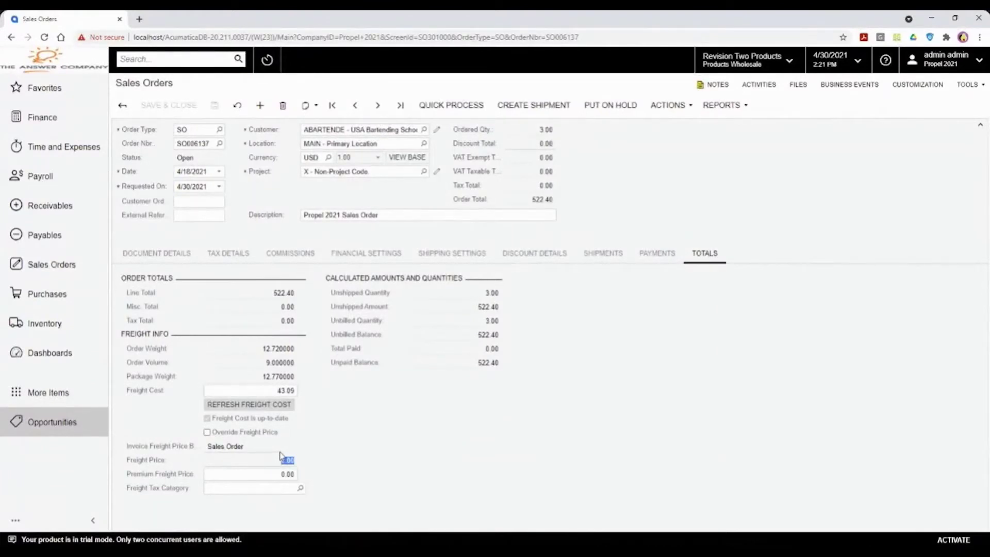
# Step: Change the order's shipping terms to CFR, return to the order totals and save the order to update its freight price
pyautogui.click(458, 254)
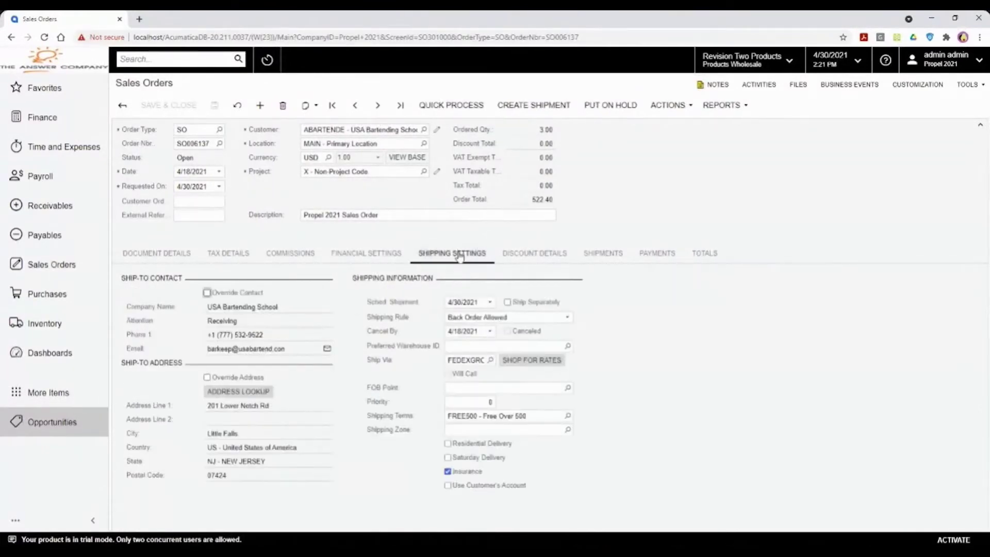
pyautogui.click(568, 415)
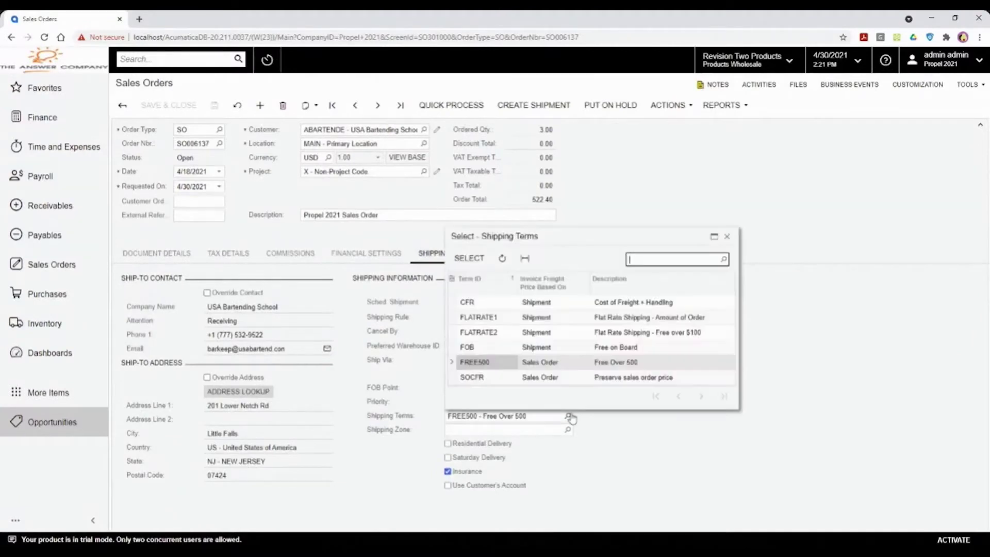
pyautogui.click(556, 303)
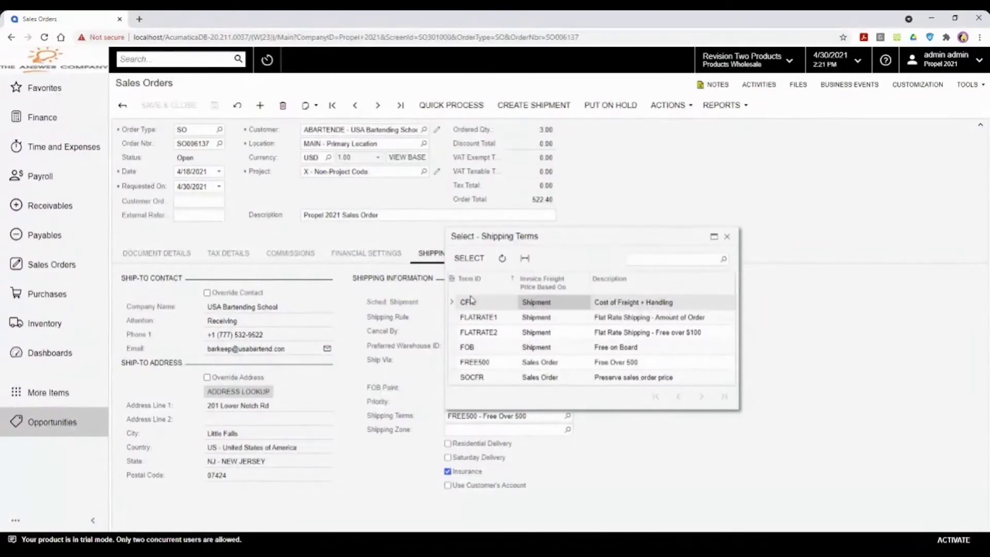
pyautogui.click(472, 259)
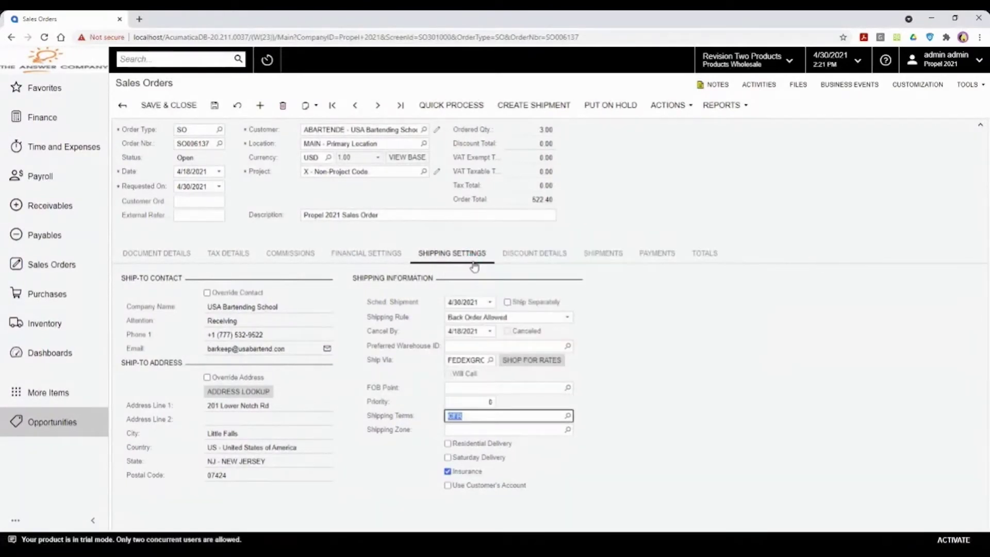
pyautogui.click(705, 254)
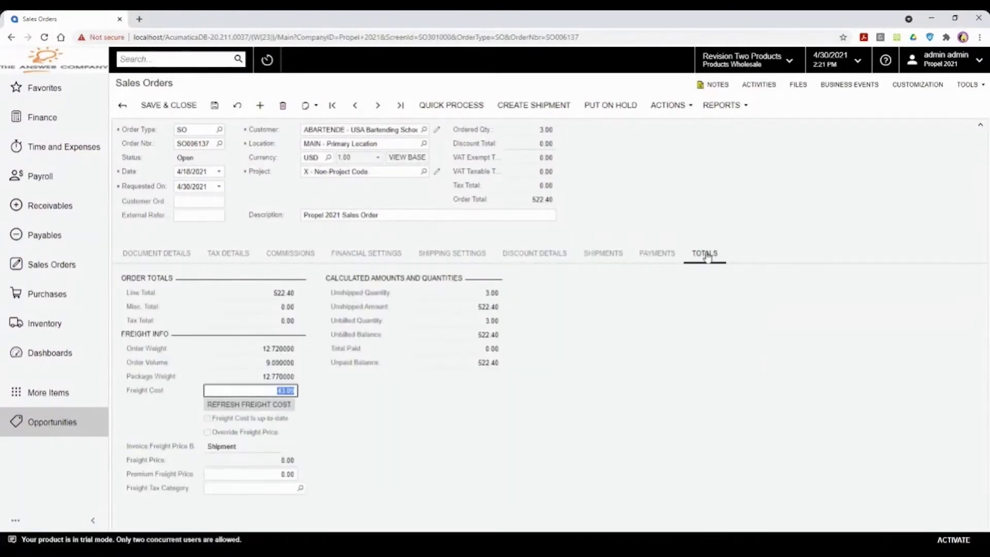
pyautogui.click(214, 106)
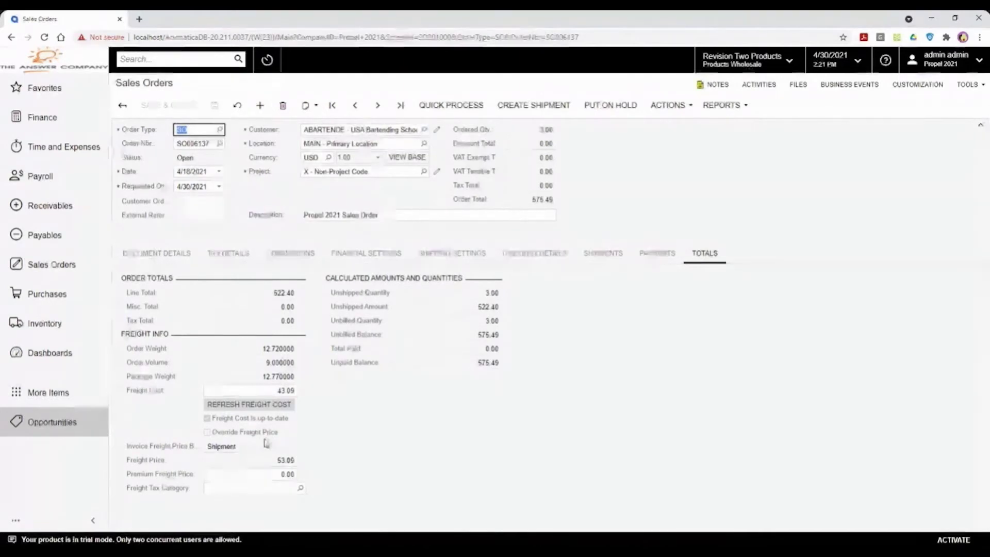
# Step: Check the freight price in the order's freight information
pyautogui.click(140, 463)
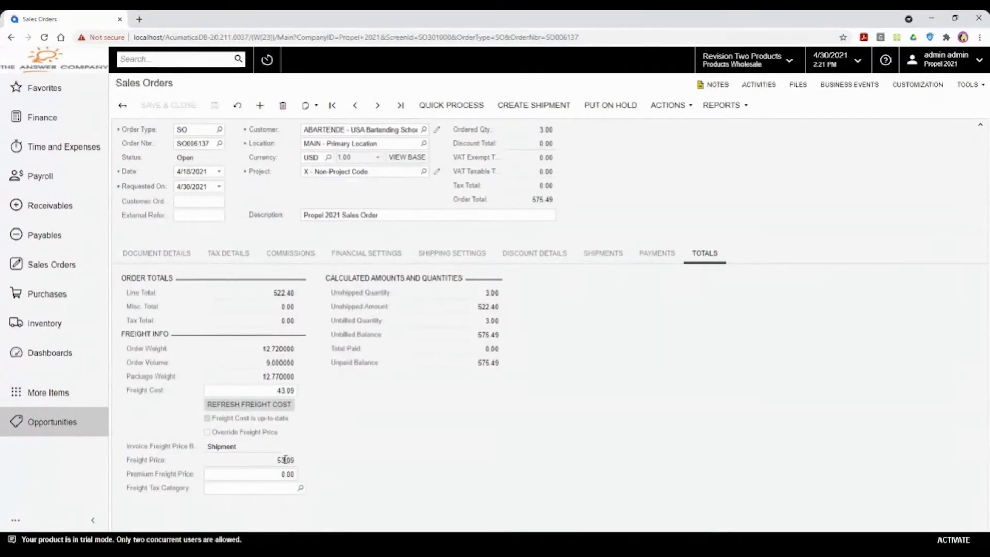
pyautogui.moveTo(263, 460); pyautogui.dragTo(333, 461)
pyautogui.click(336, 463)
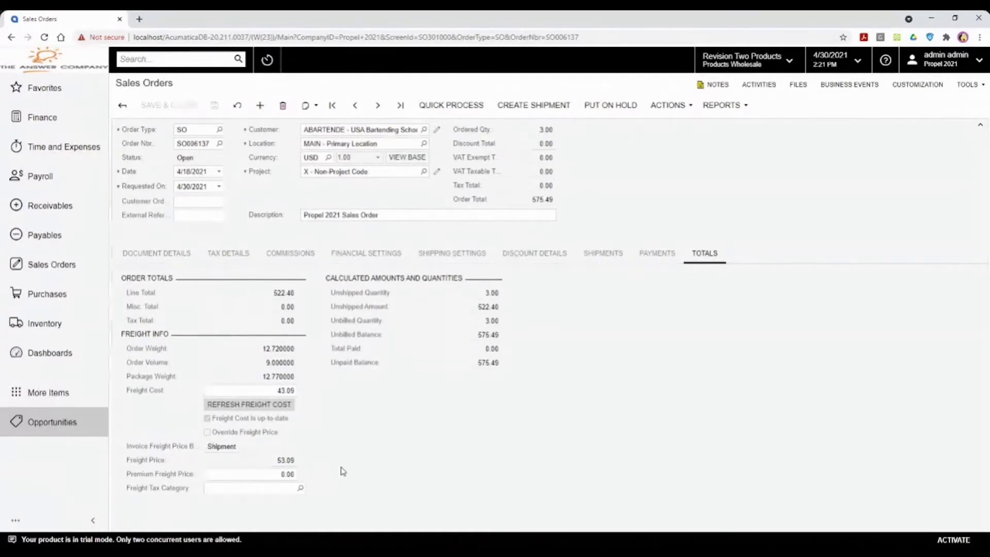
# Step: Return to the order's document details and email the sales order to the customer
pyautogui.click(167, 253)
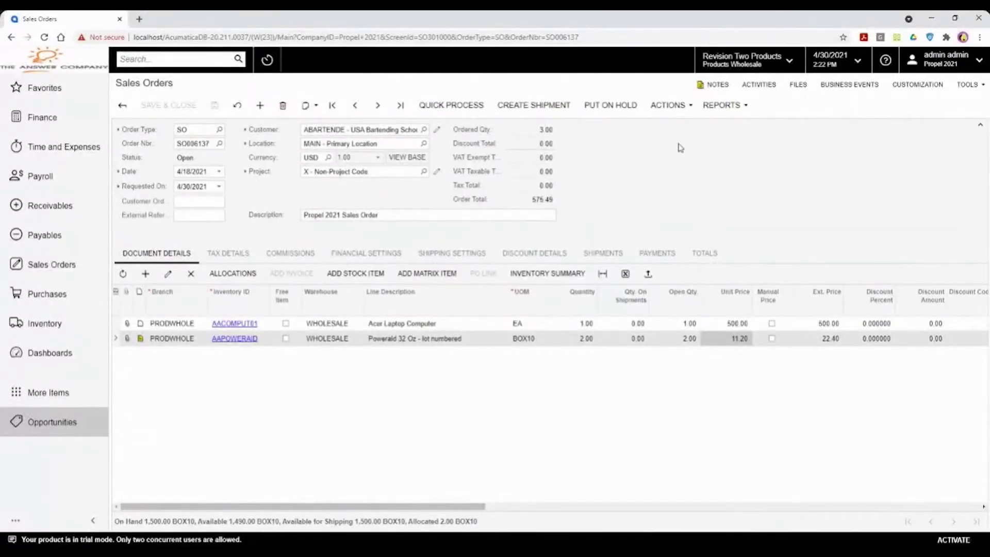
pyautogui.click(674, 105)
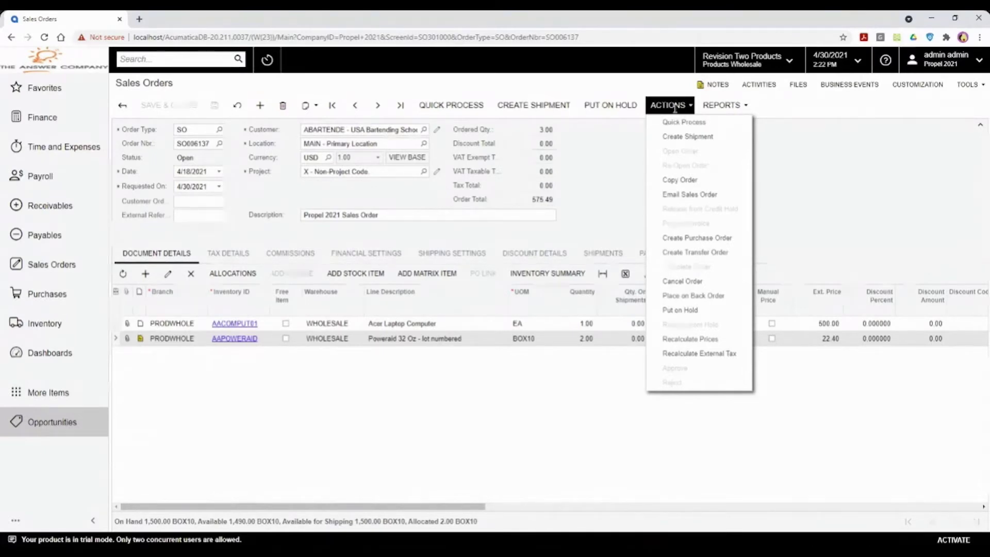
pyautogui.click(734, 200)
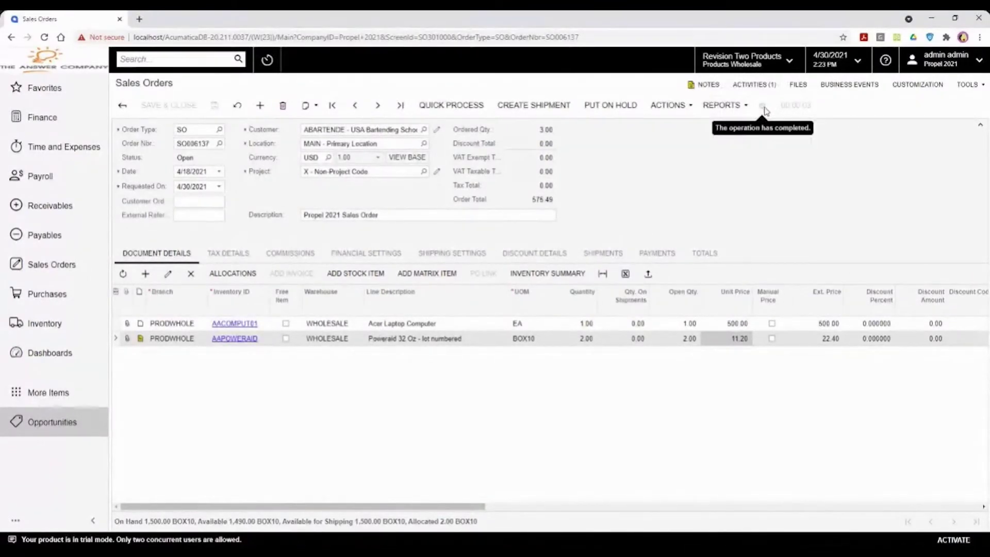
# Step: Check the ship-to contact's email address in the order's shipping settings
pyautogui.click(437, 259)
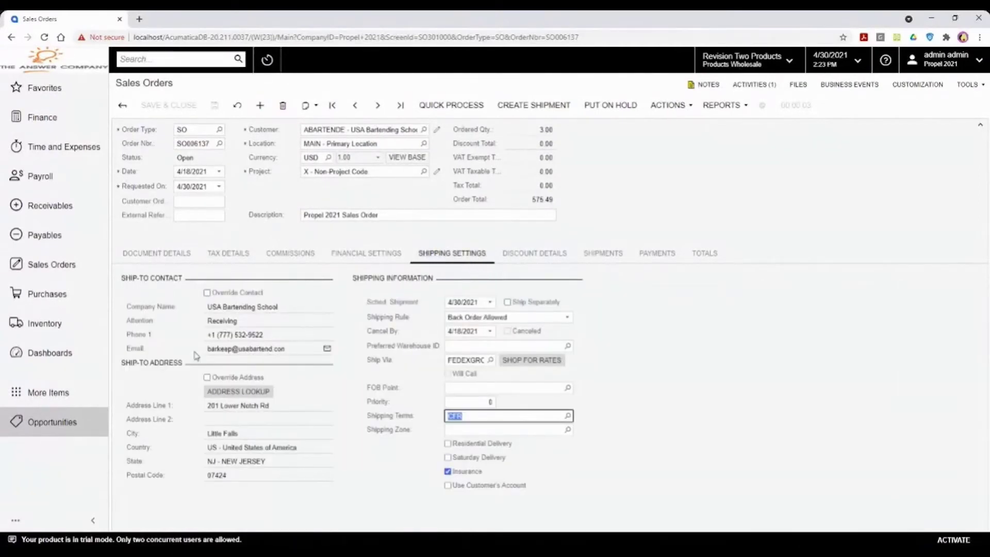
pyautogui.click(293, 349)
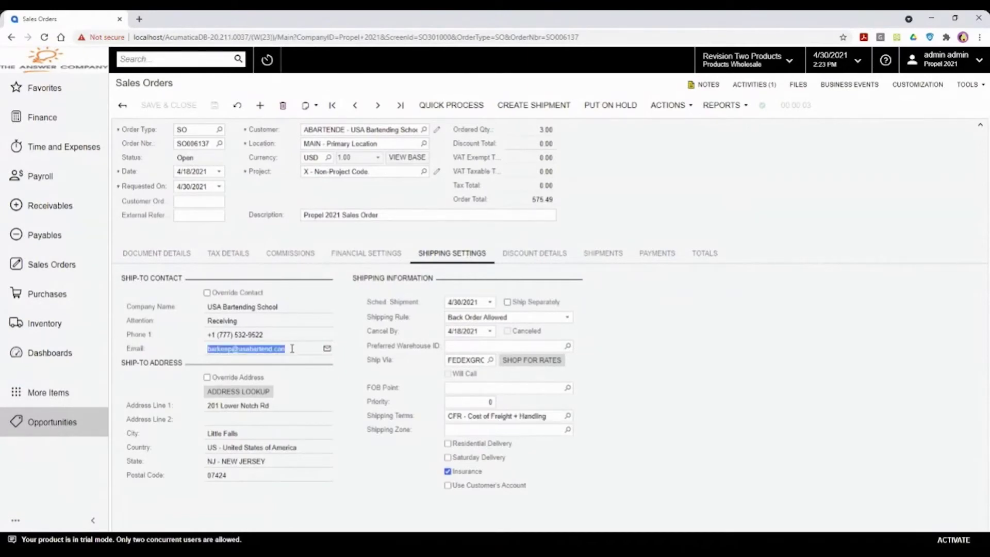
pyautogui.click(304, 349)
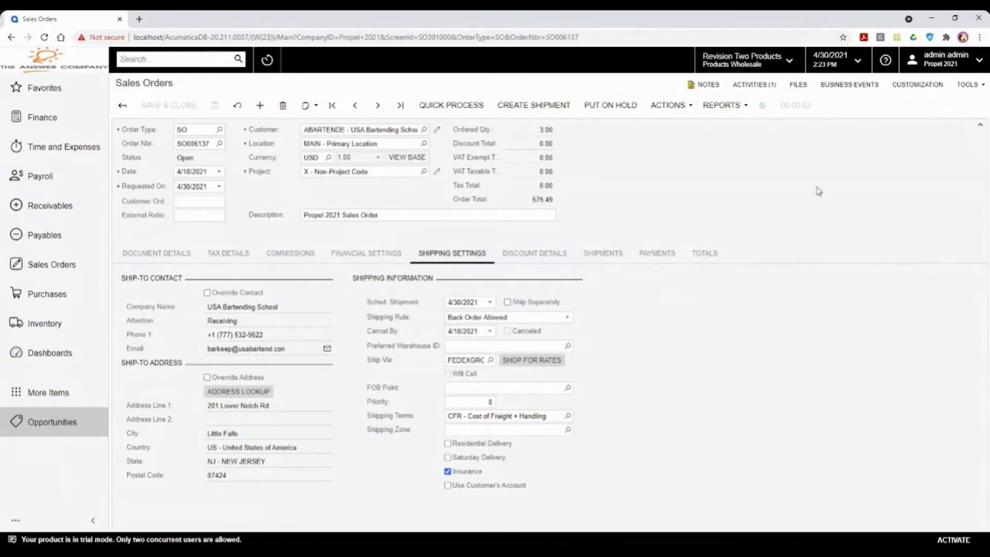
# Step: Open the sales order email from the order's activities and read its message
pyautogui.click(746, 84)
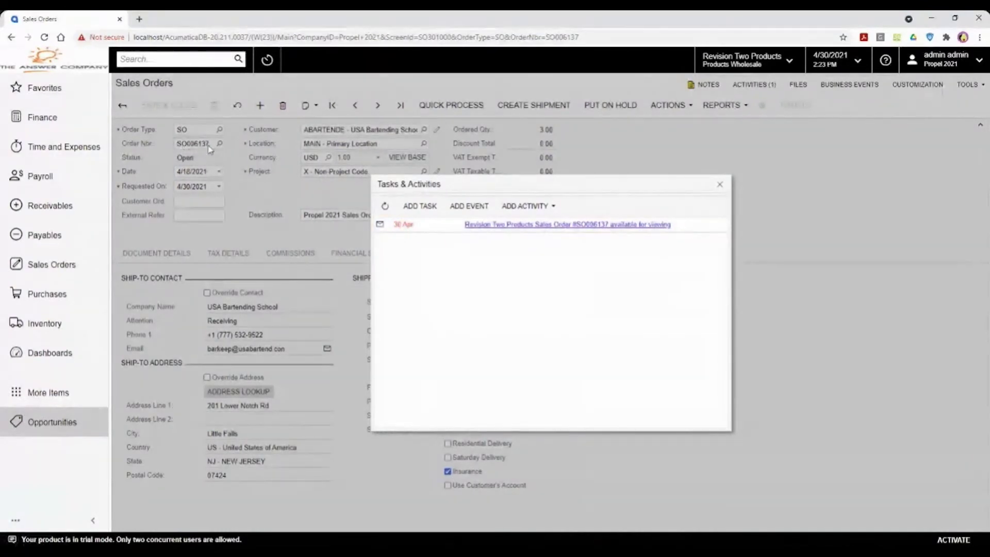
pyautogui.click(615, 227)
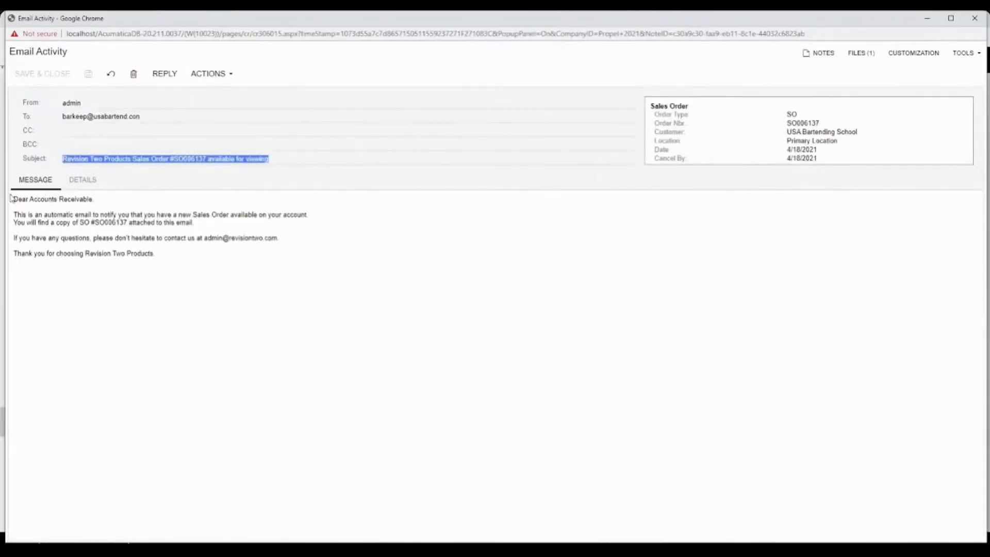
pyautogui.click(201, 258)
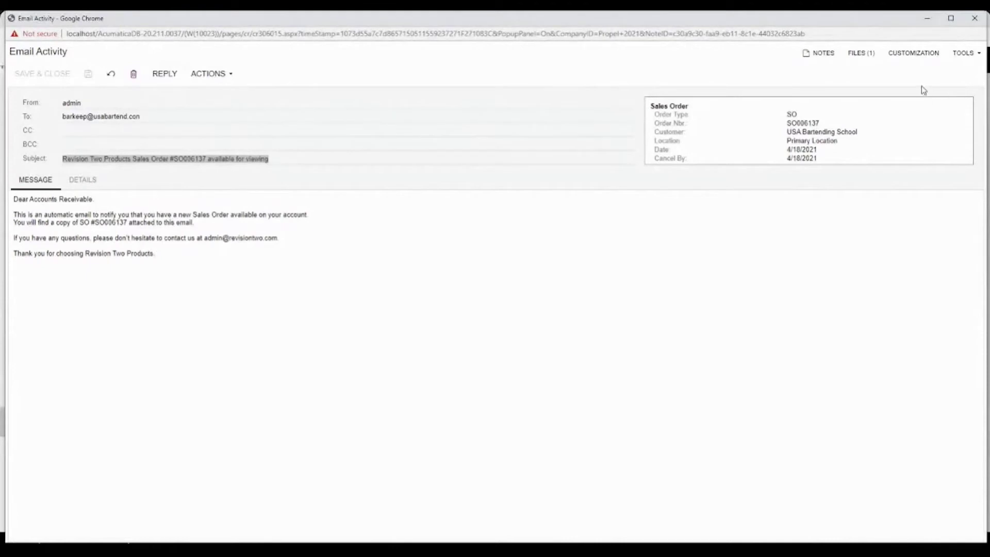
# Step: Review the sales order document attached to the email, and close it and the activities list
pyautogui.click(869, 57)
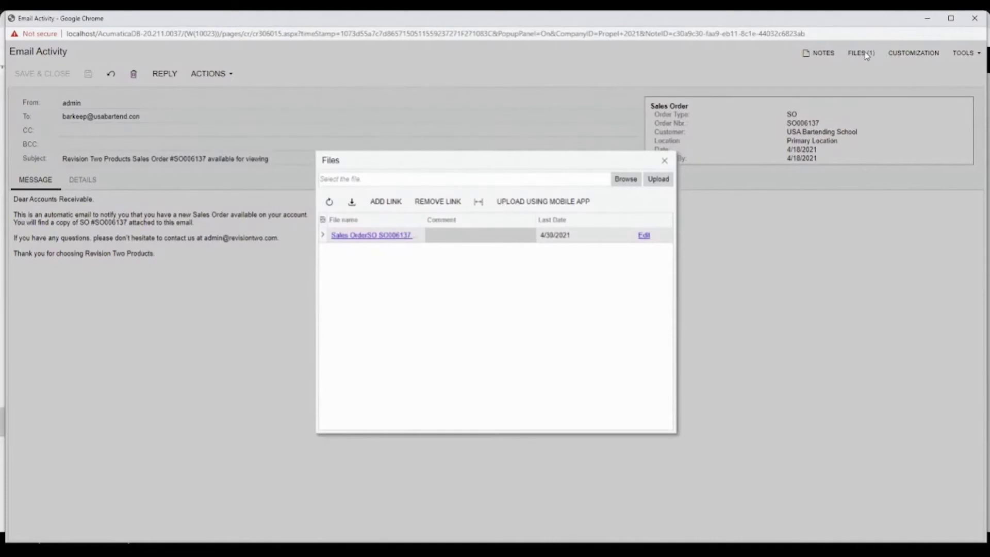
pyautogui.click(382, 236)
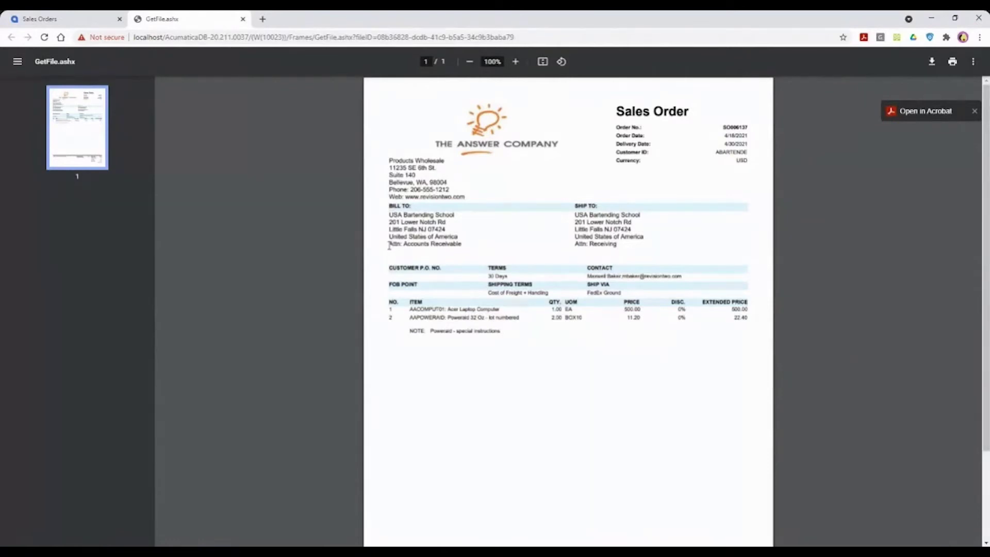
pyautogui.scroll(-2, 392, 244)
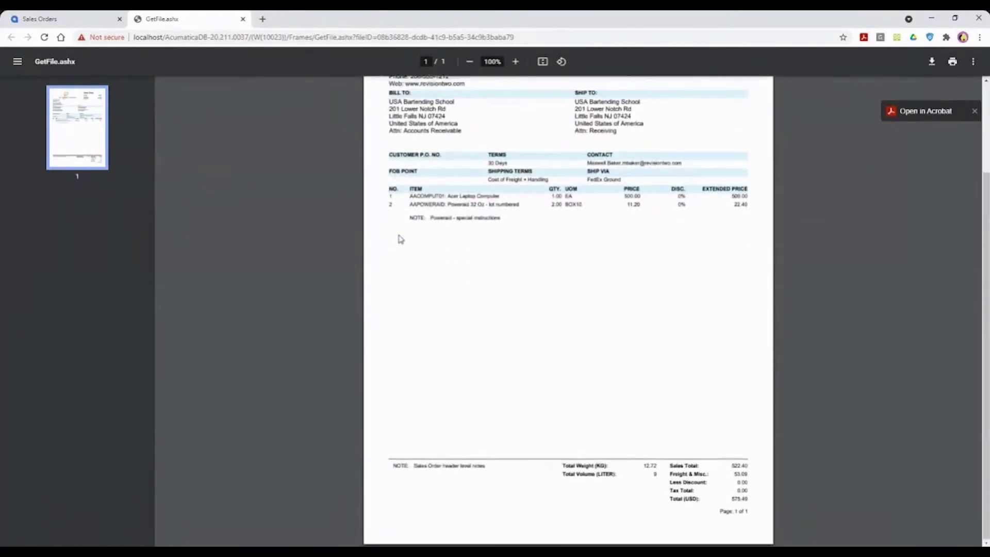
pyautogui.scroll(2, 406, 237)
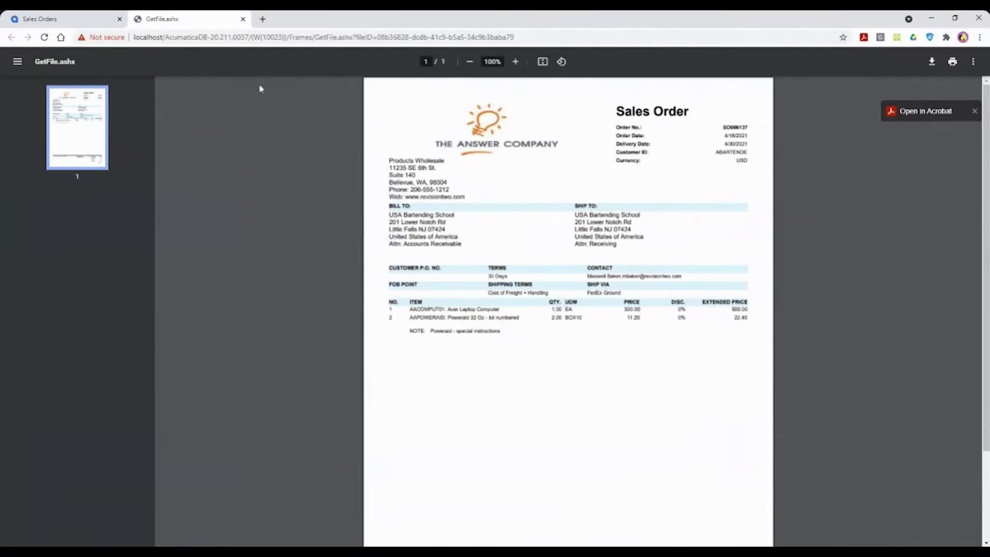
pyautogui.click(243, 19)
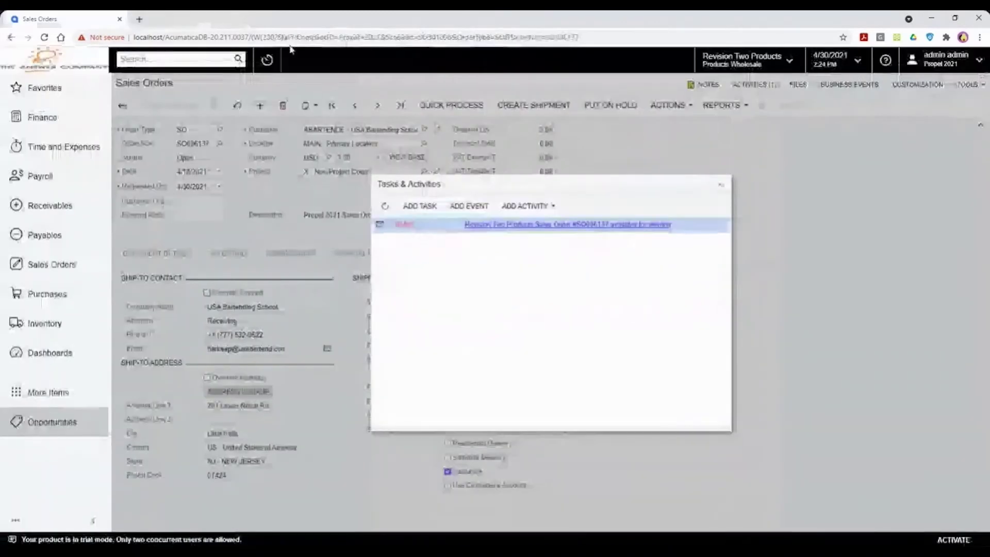
pyautogui.click(718, 186)
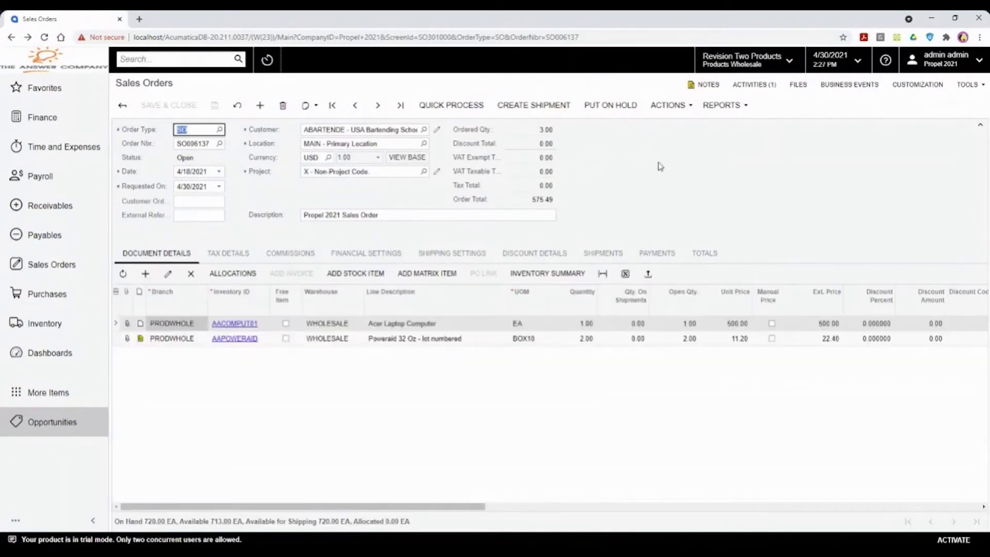
# Step: Create a shipment from the sales order with shipment date 4/30/2021 and the WHOLESALE warehouse
pyautogui.click(675, 105)
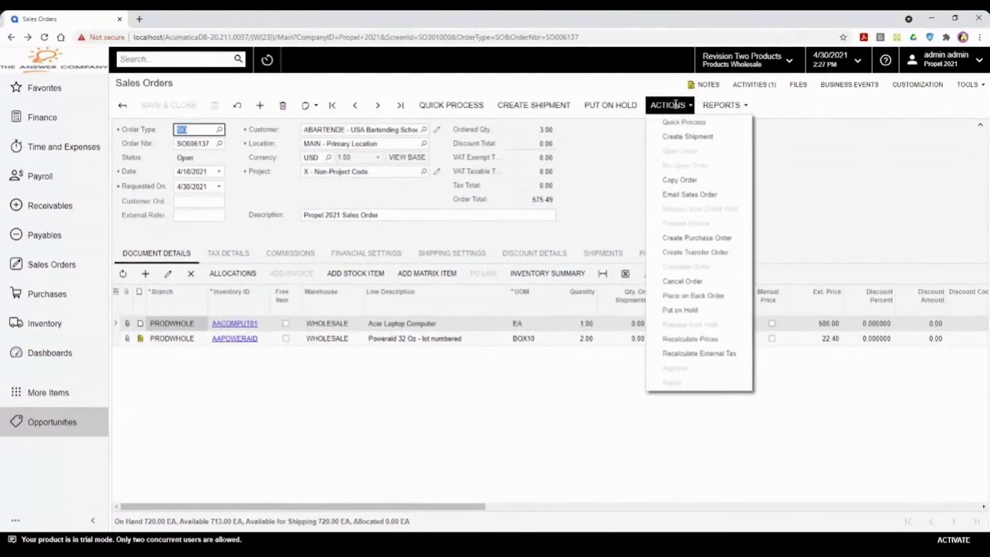
pyautogui.click(689, 136)
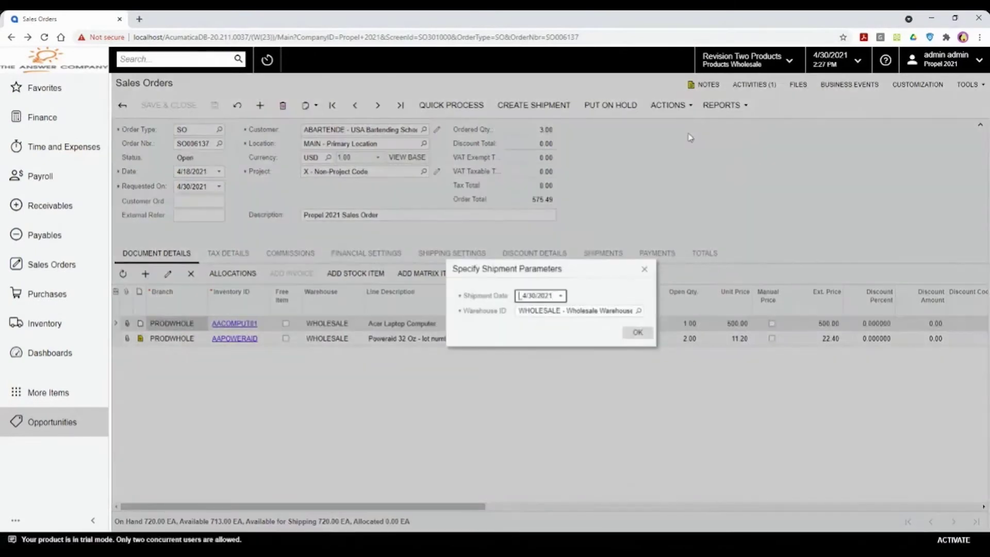
pyautogui.click(638, 332)
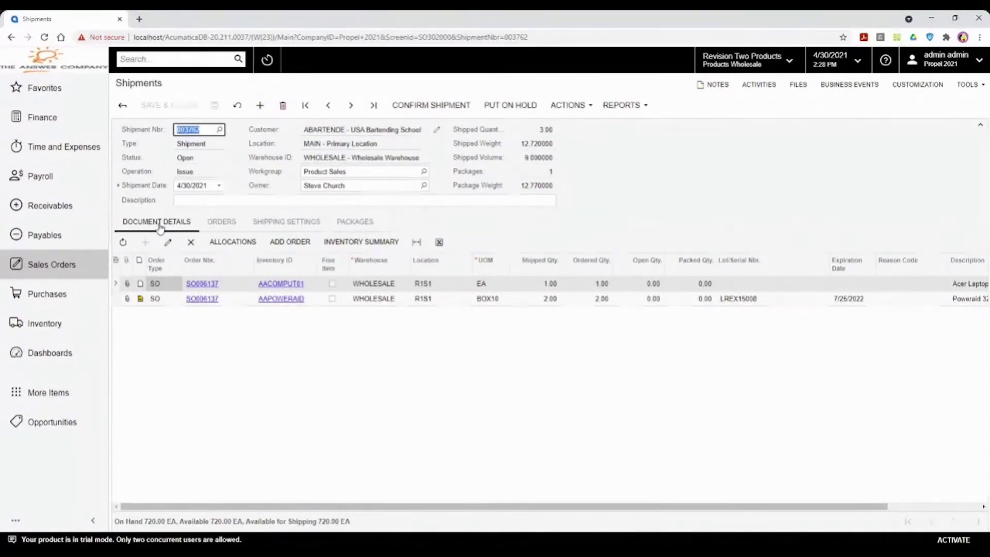
# Step: Review the note on the shipment's AAPOWERAID line and look up the lots available for that line
pyautogui.click(140, 299)
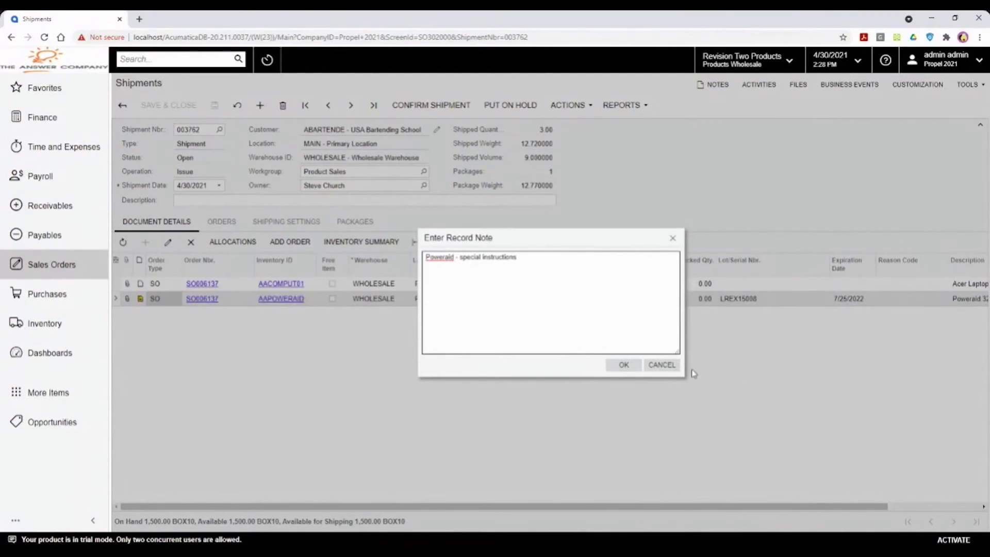
pyautogui.click(622, 365)
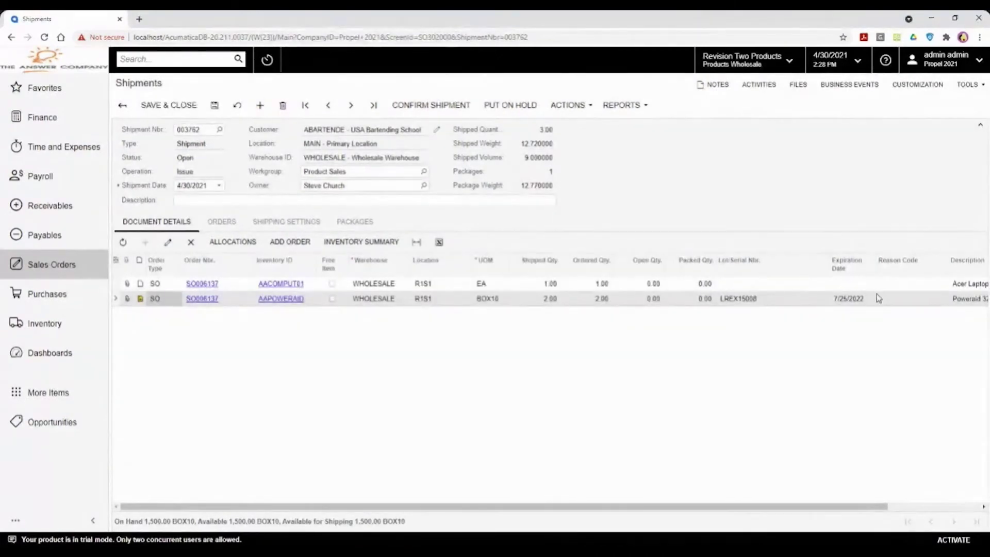
pyautogui.click(790, 303)
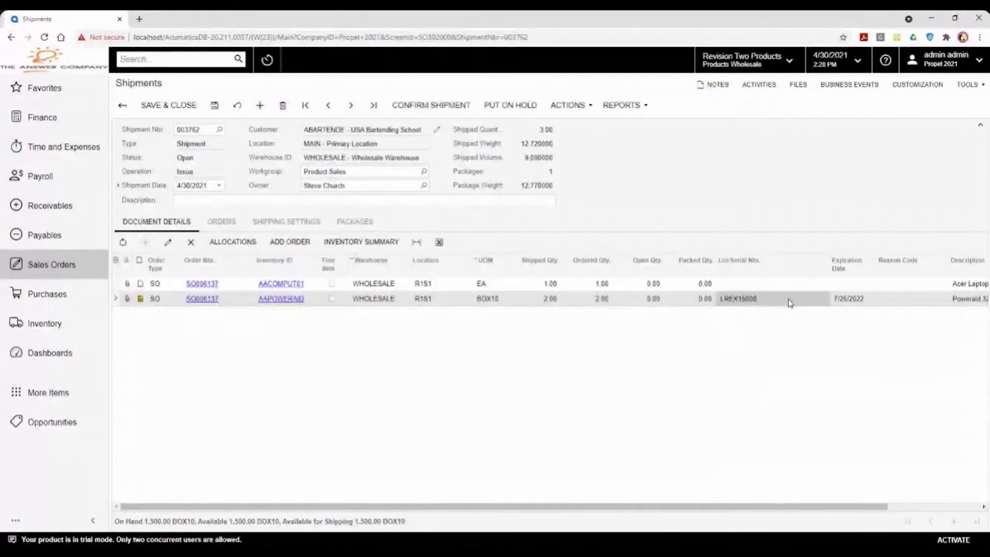
pyautogui.click(790, 300)
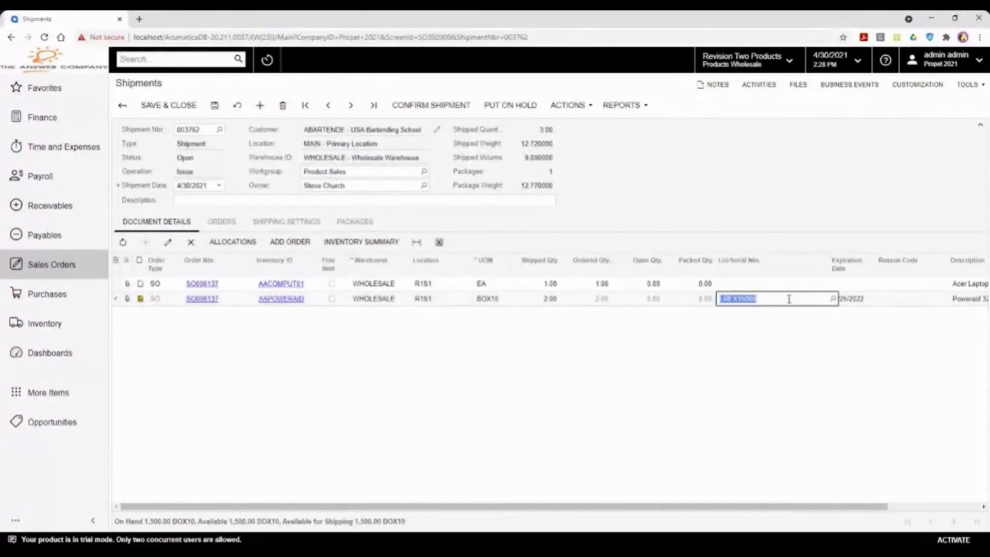
pyautogui.click(832, 300)
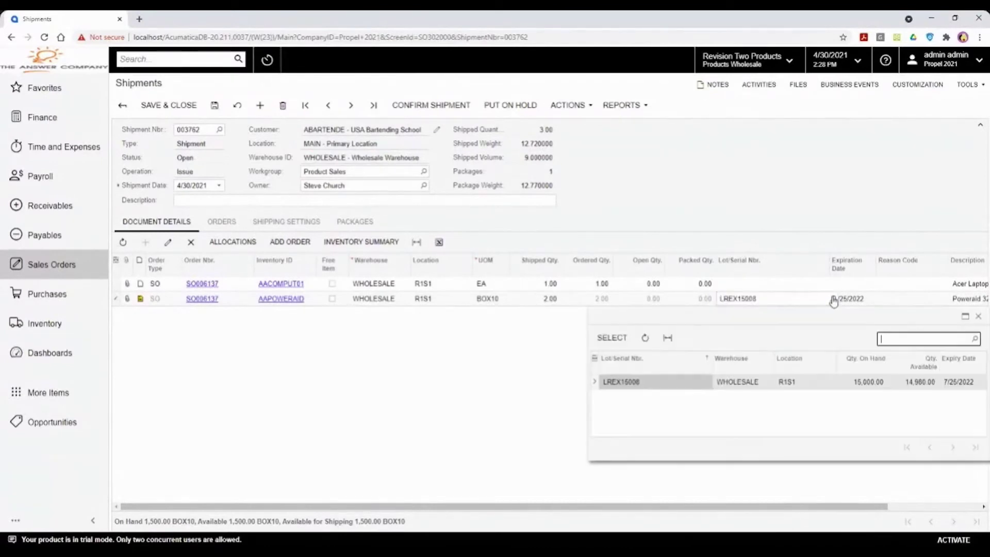
pyautogui.click(978, 315)
# Step: Review the shipment's shipping settings and print its standard pick list
pyautogui.click(290, 225)
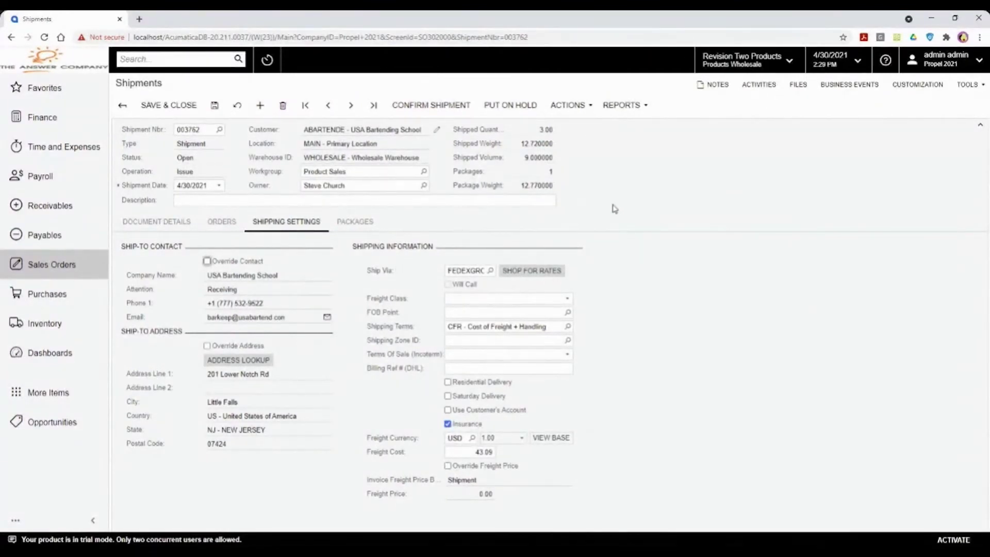
pyautogui.click(577, 104)
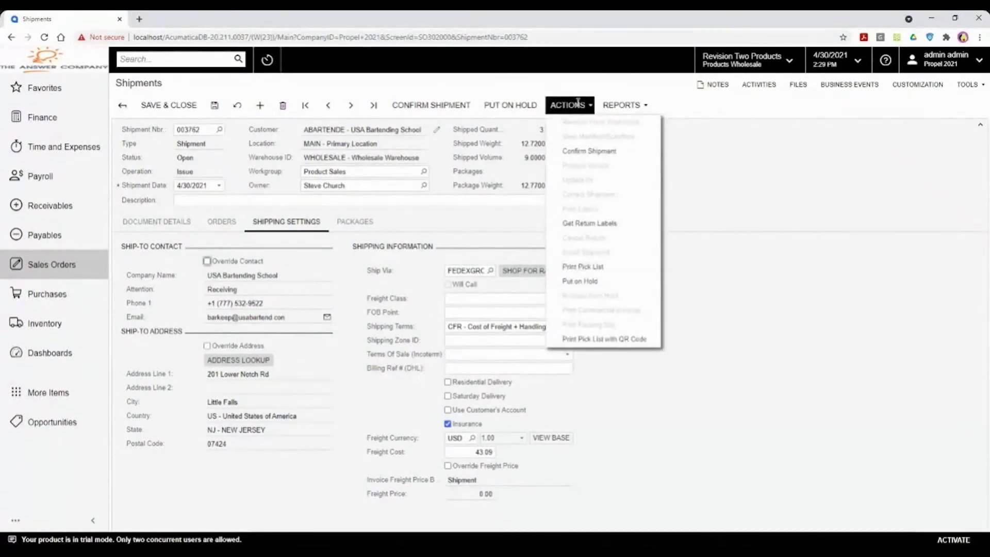
pyautogui.click(629, 267)
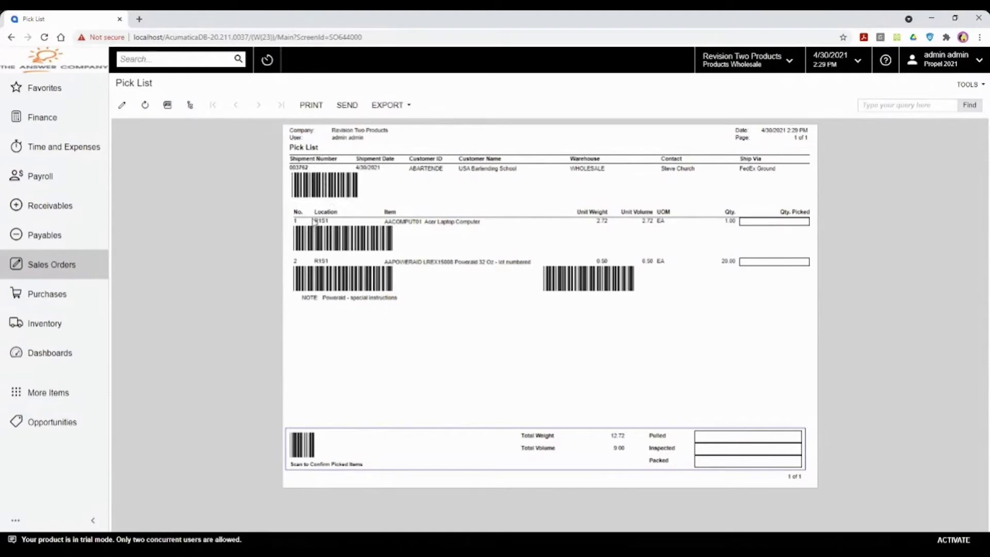
# Step: Check the item locations and quantities on the pick list, and return to the shipment
pyautogui.moveTo(313, 221); pyautogui.dragTo(335, 223)
pyautogui.click(507, 230)
pyautogui.moveTo(724, 221); pyautogui.dragTo(741, 224)
pyautogui.moveTo(722, 262); pyautogui.dragTo(738, 265)
pyautogui.click(12, 37)
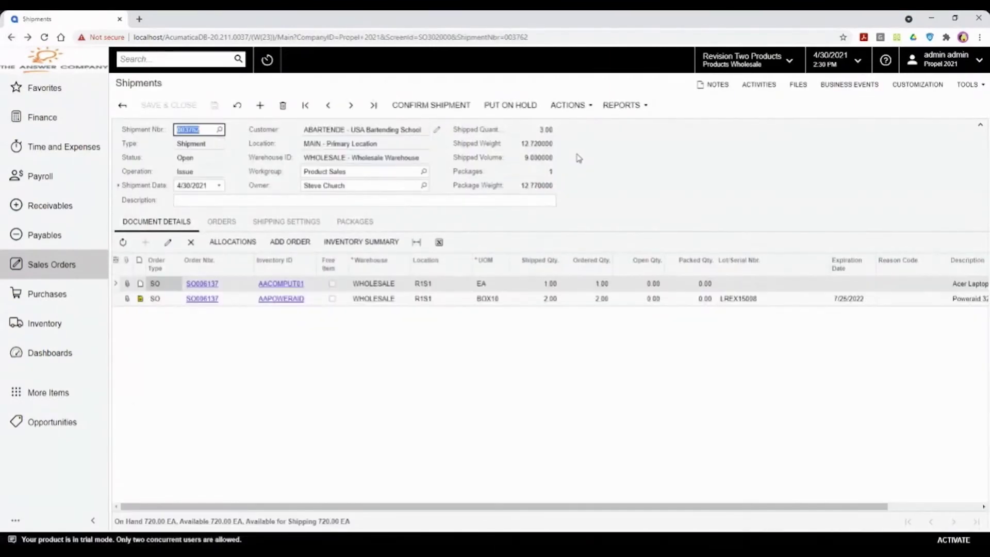
pyautogui.click(569, 105)
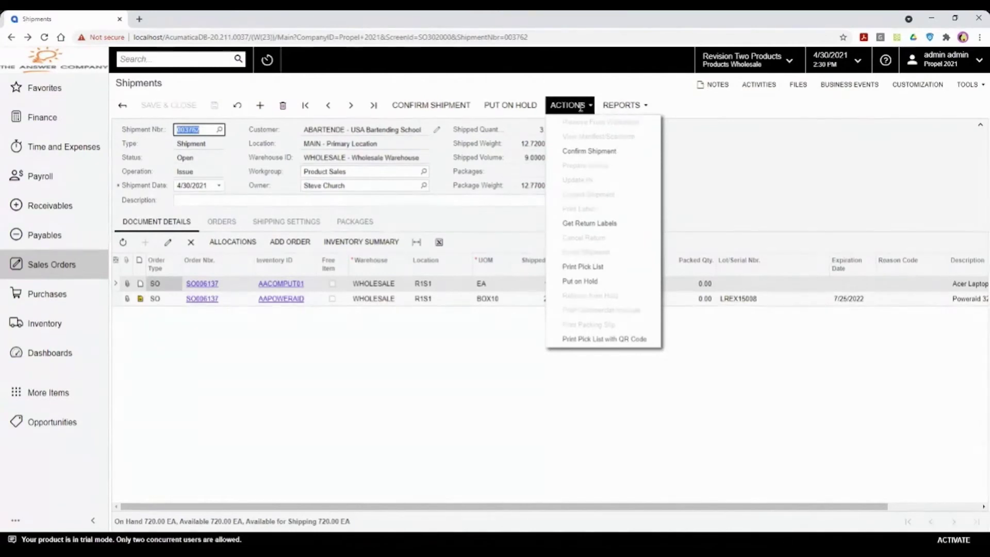
pyautogui.click(747, 202)
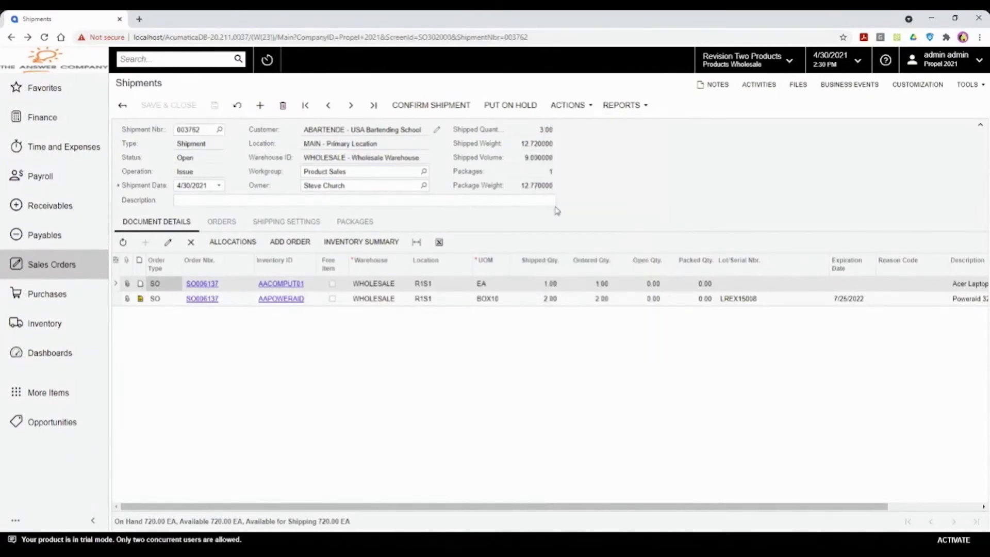
# Step: Review the shipment's package, and open the packaging settings of the AAPOWERAID stock item from its shipment line
pyautogui.click(353, 221)
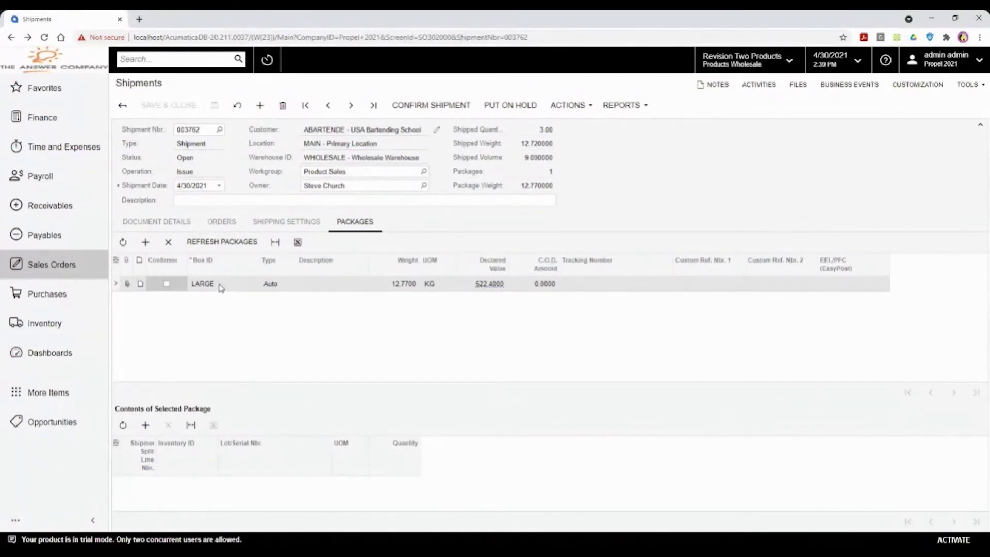
pyautogui.click(150, 225)
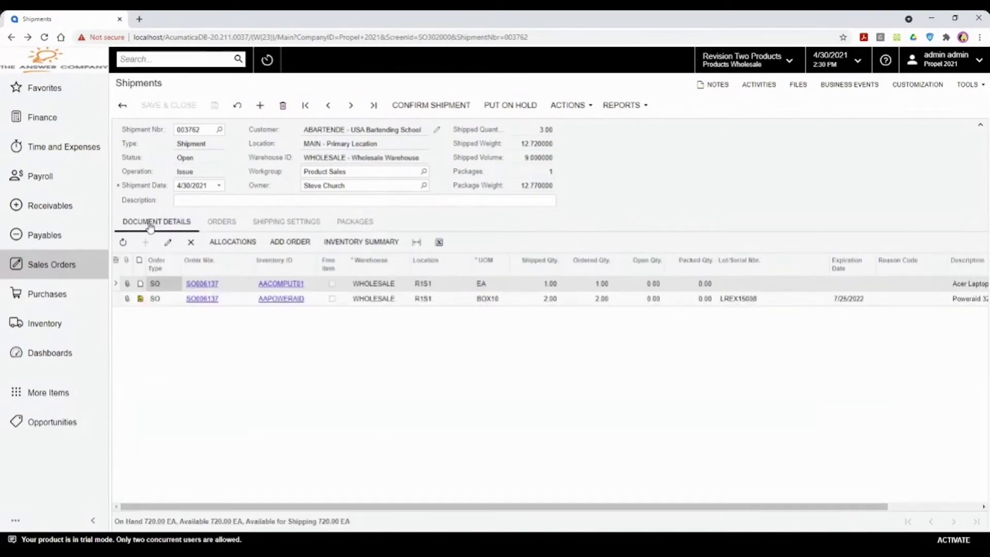
pyautogui.click(300, 299)
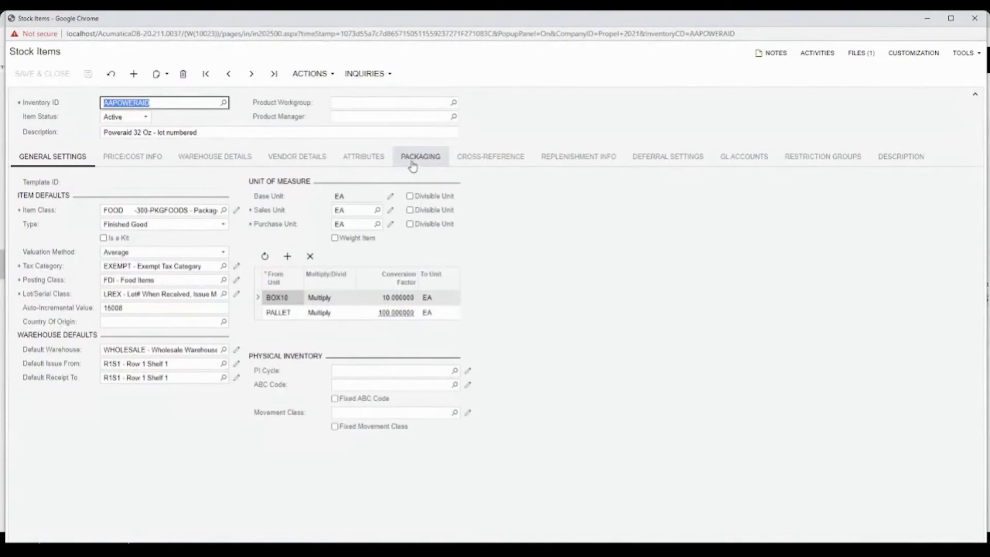
pyautogui.click(412, 166)
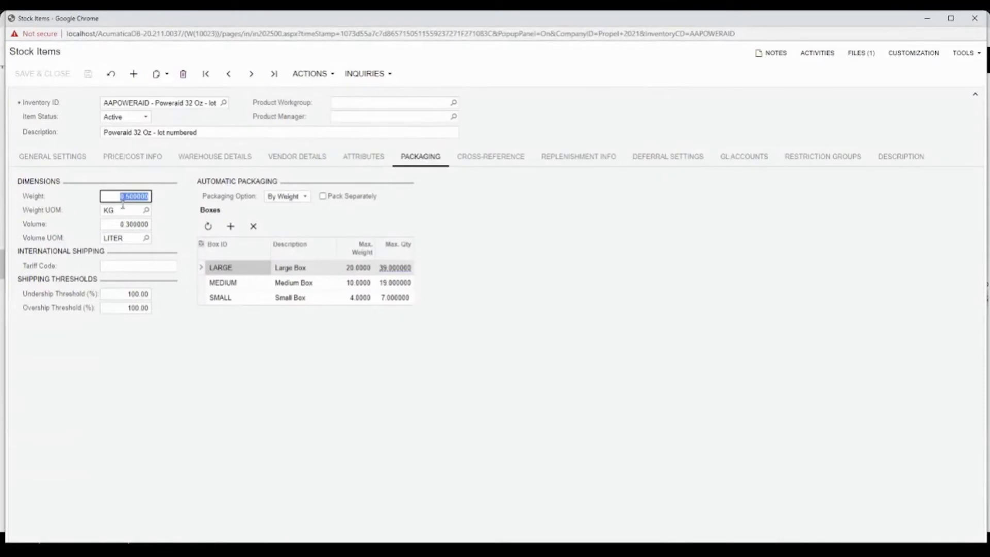
# Step: Review the item's weight, volume, available packaging options, and the maximum weights of the LARGE, MEDIUM and SMALL boxes
pyautogui.click(135, 196)
pyautogui.click(129, 225)
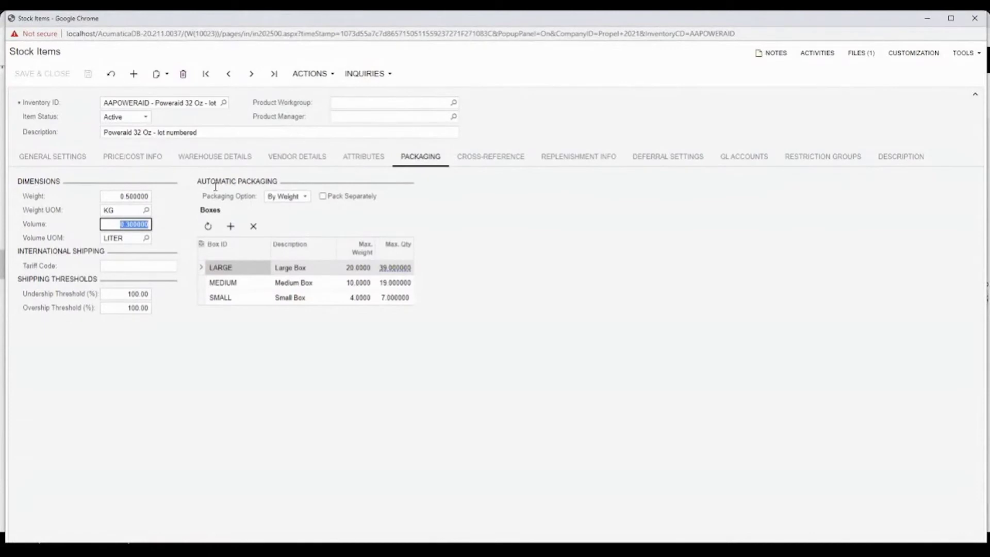
pyautogui.click(305, 198)
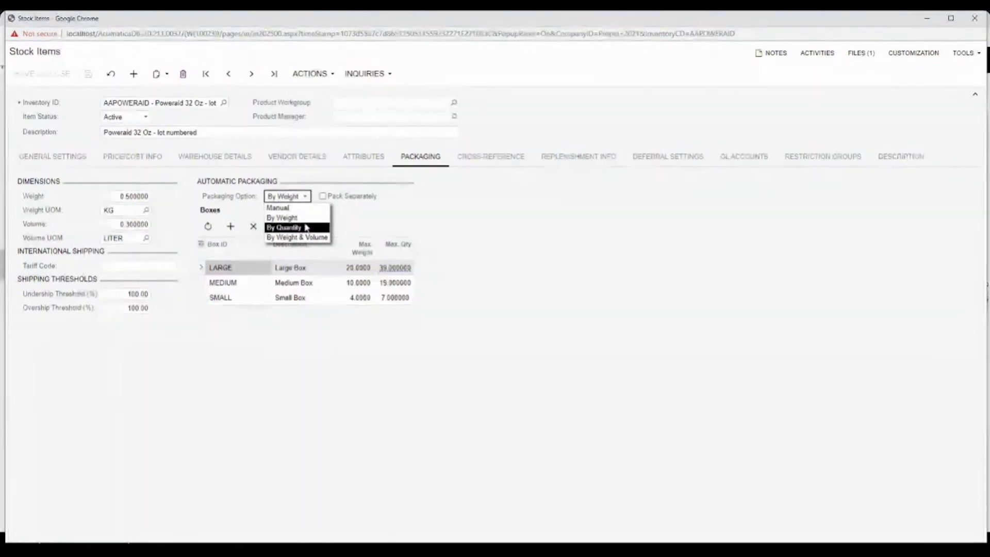
pyautogui.click(506, 241)
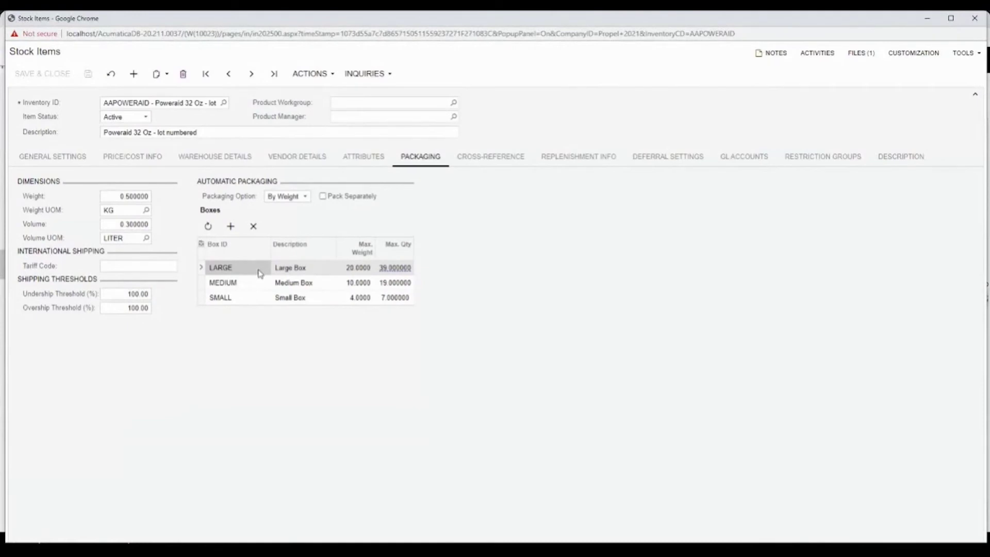
pyautogui.click(359, 269)
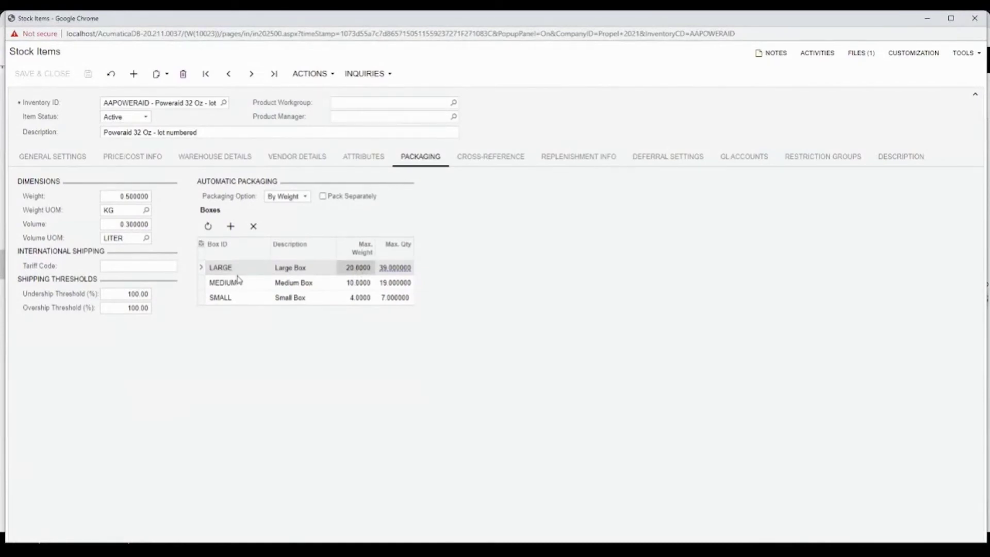
pyautogui.click(233, 280)
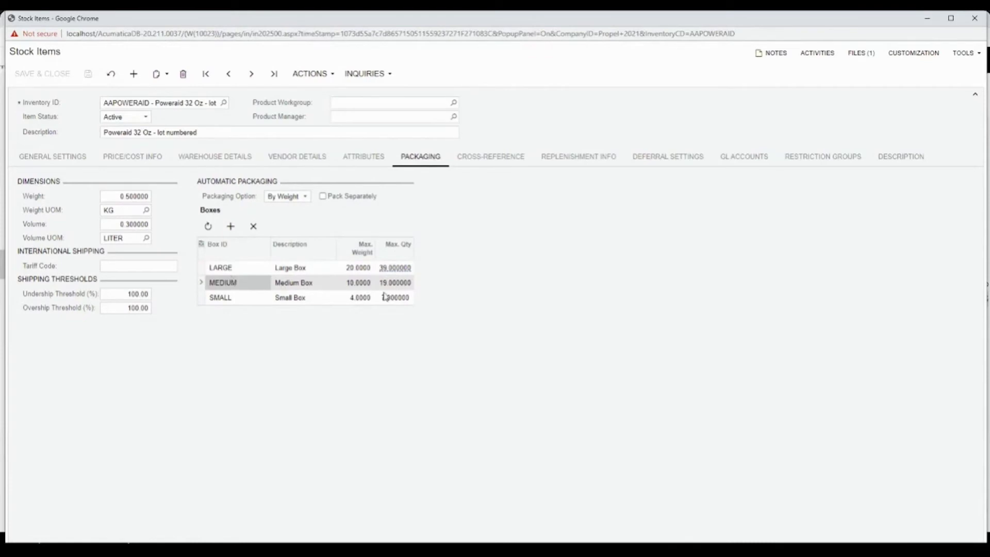
pyautogui.click(367, 284)
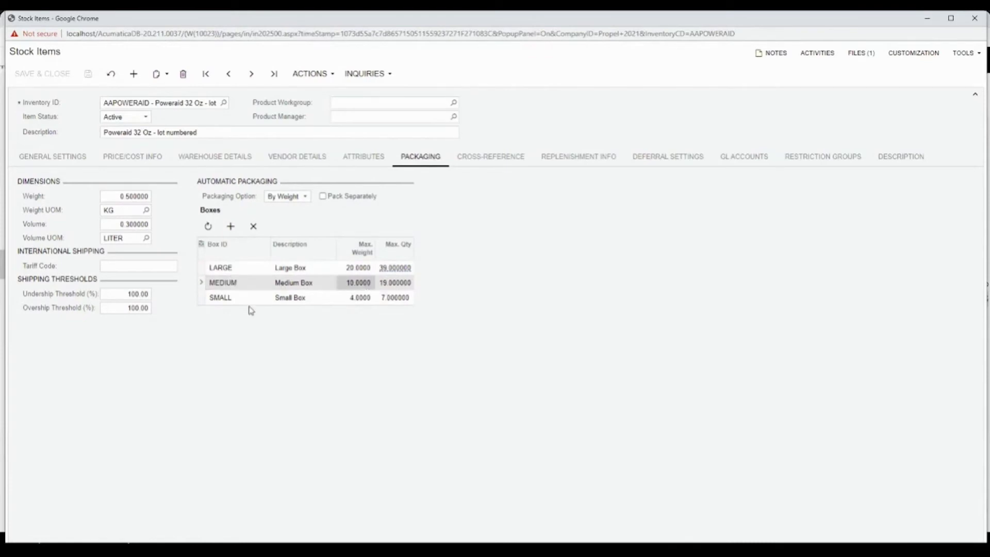
pyautogui.click(219, 297)
pyautogui.click(367, 303)
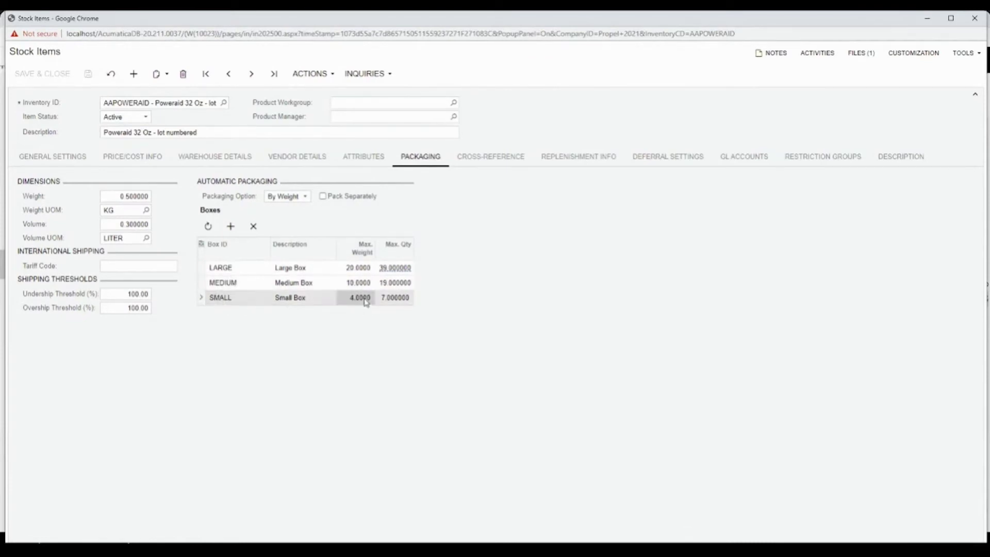
# Step: Try the By Quantity packaging option for the item, check the box quantity fields, and discard the unsaved change
pyautogui.click(304, 198)
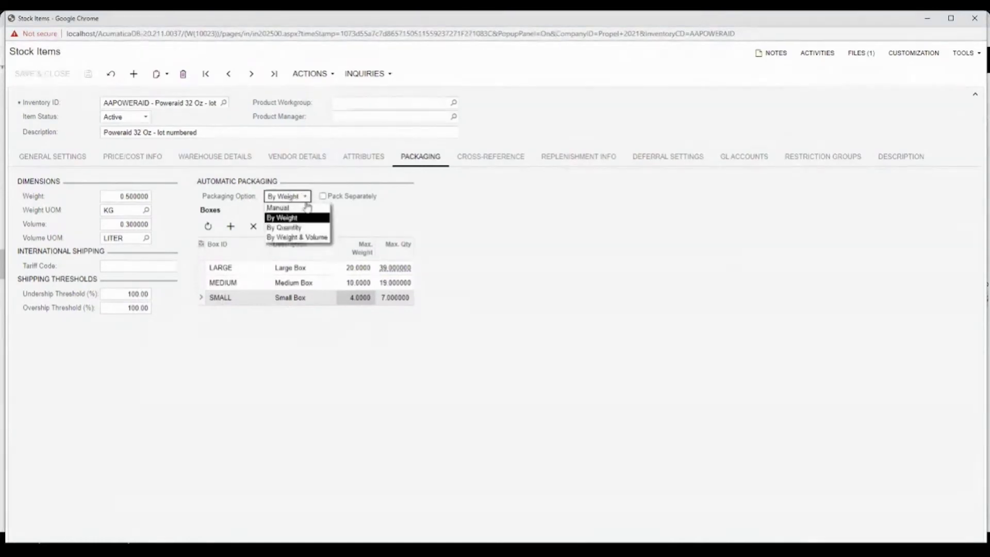
pyautogui.click(318, 228)
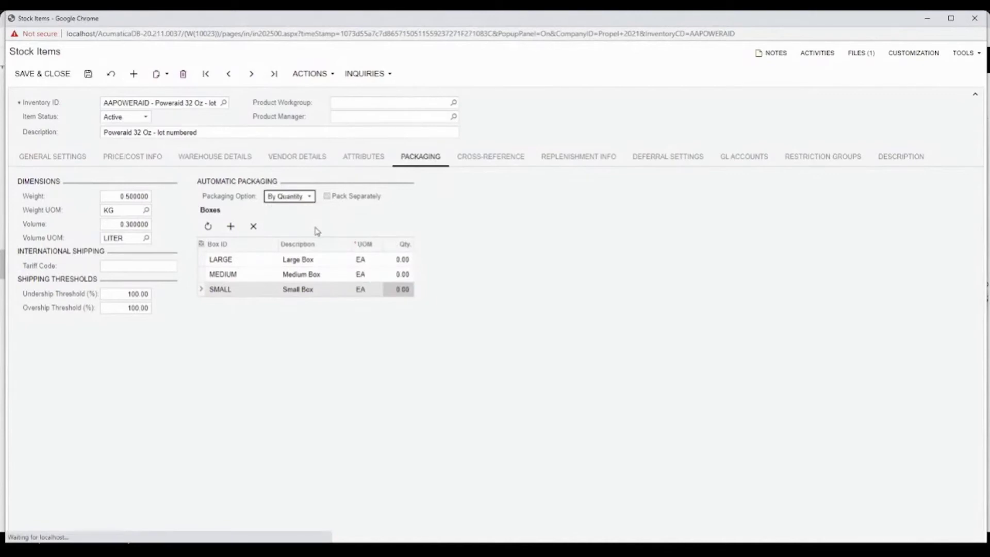
pyautogui.click(226, 260)
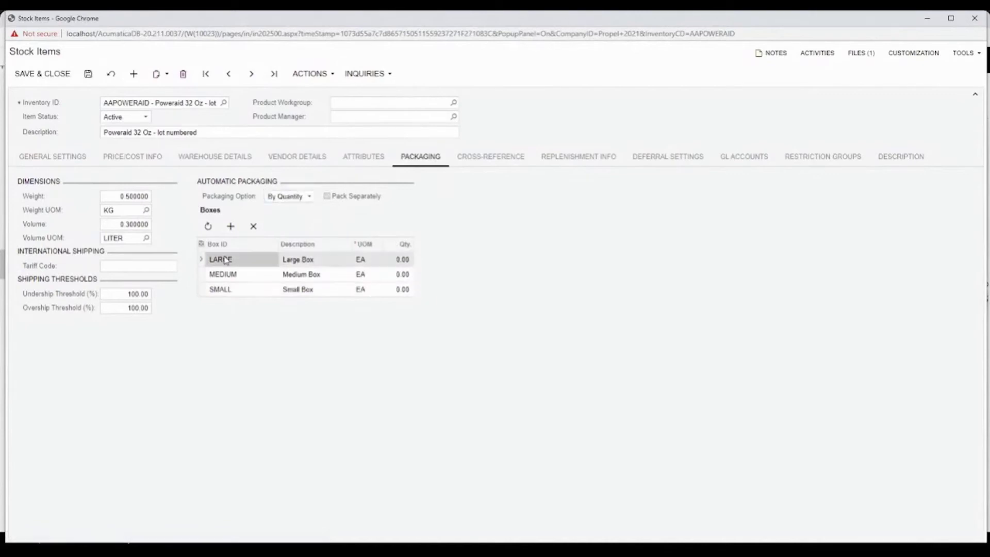
pyautogui.click(399, 276)
pyautogui.click(400, 289)
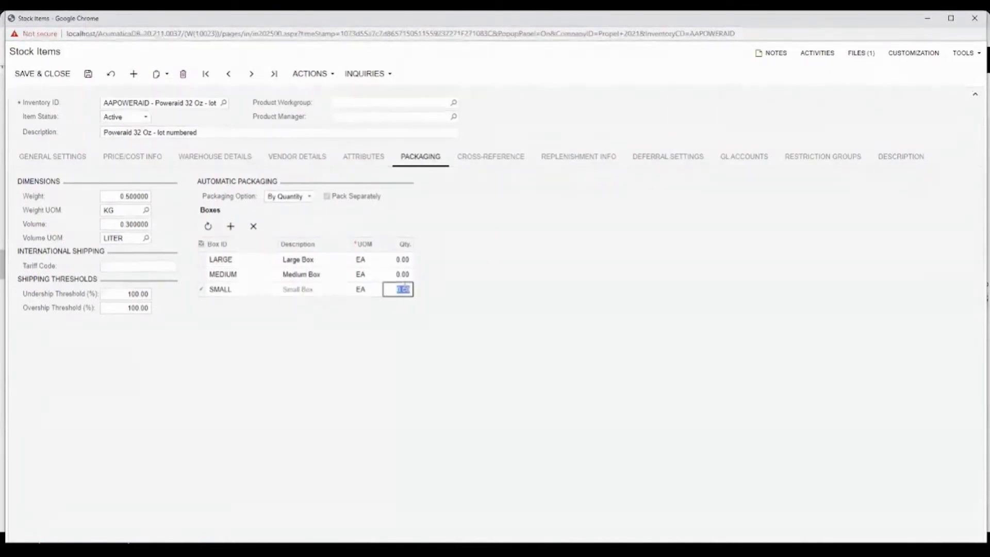
pyautogui.click(110, 76)
pyautogui.click(546, 85)
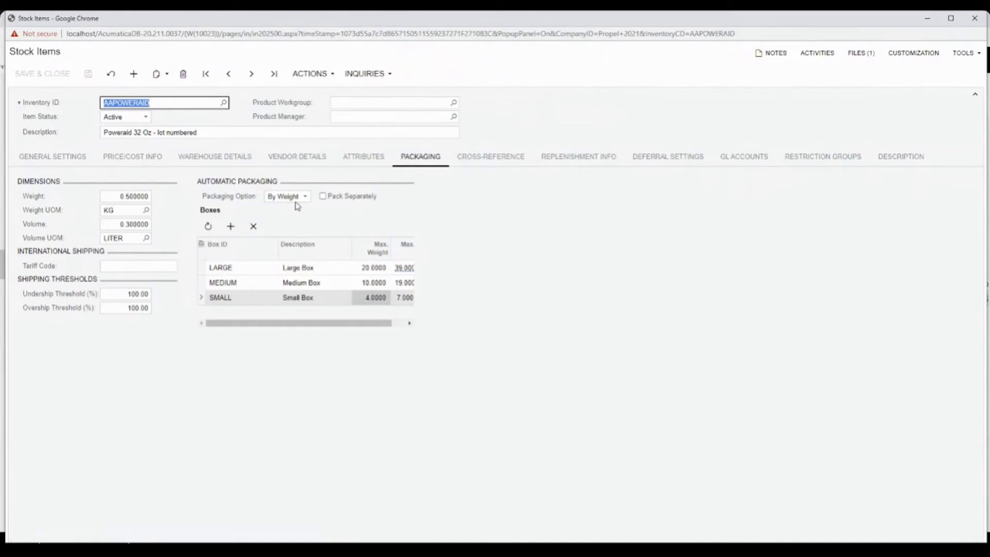
# Step: Close the stock item and check the box assigned to the shipment's package
pyautogui.click(973, 24)
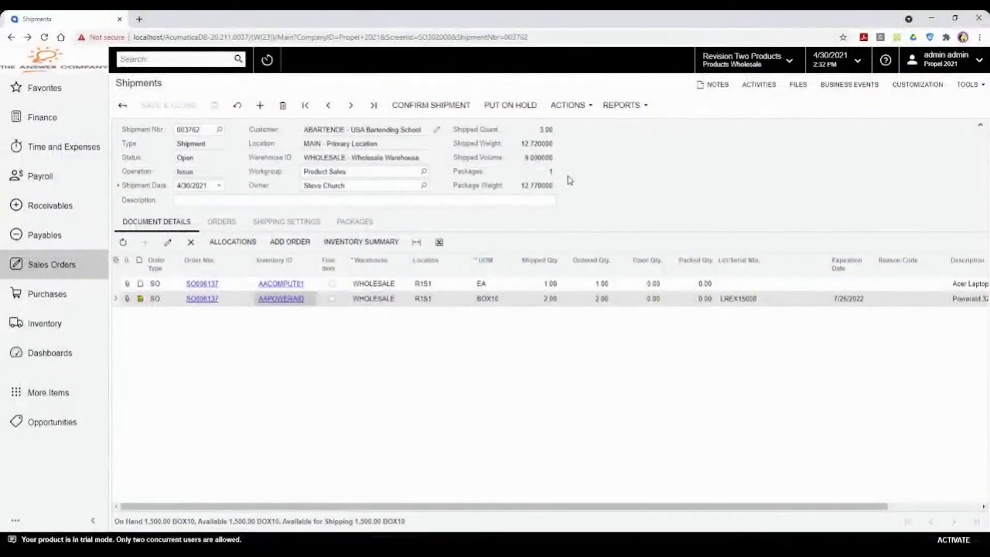
pyautogui.click(355, 221)
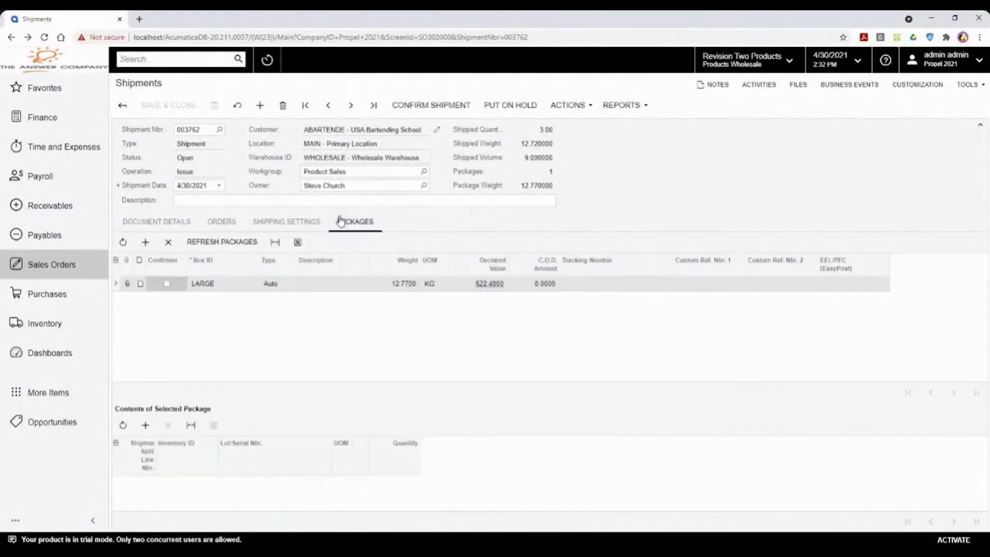
pyautogui.click(236, 287)
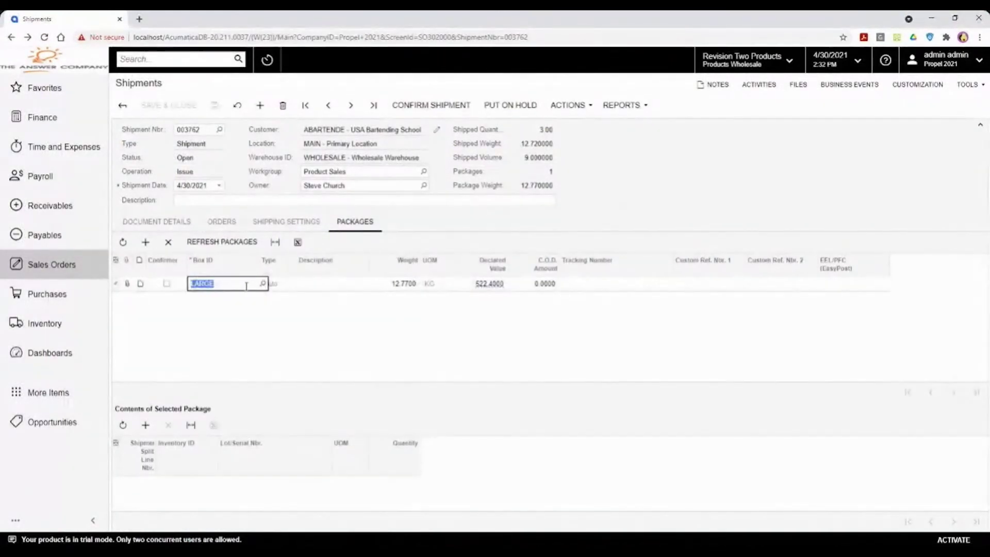
# Step: Add a second package row to the shipment, look up the boxes available for it, and delete the row
pyautogui.click(146, 242)
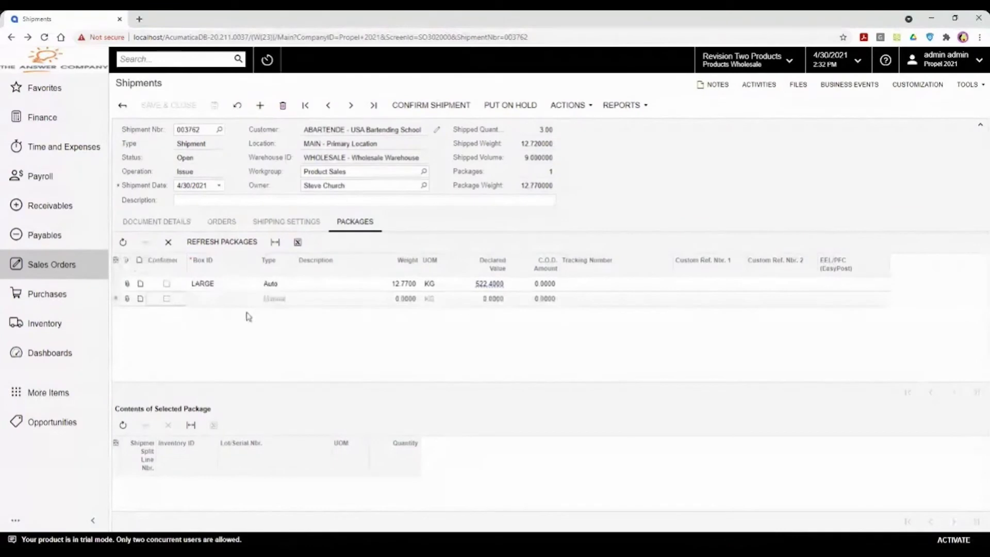
pyautogui.click(259, 299)
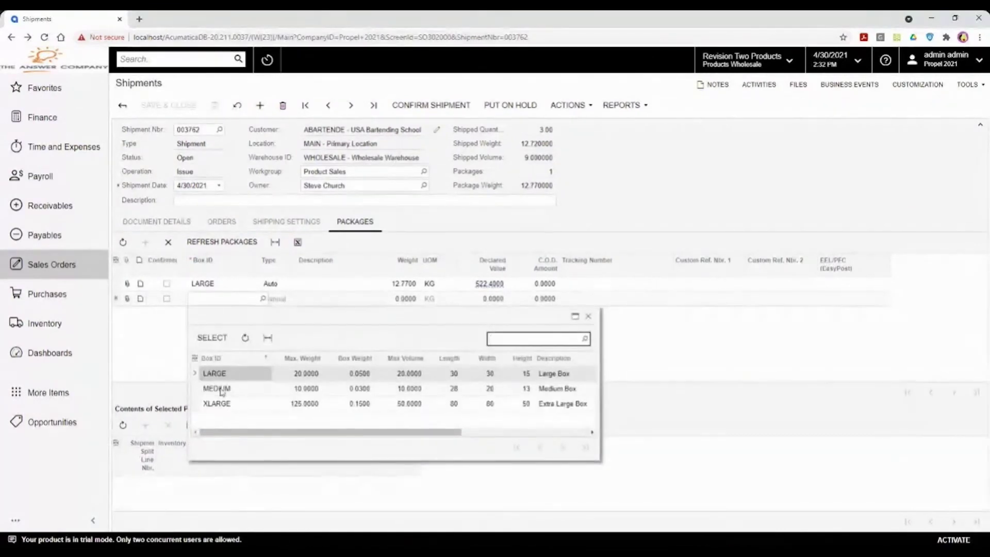
pyautogui.click(138, 329)
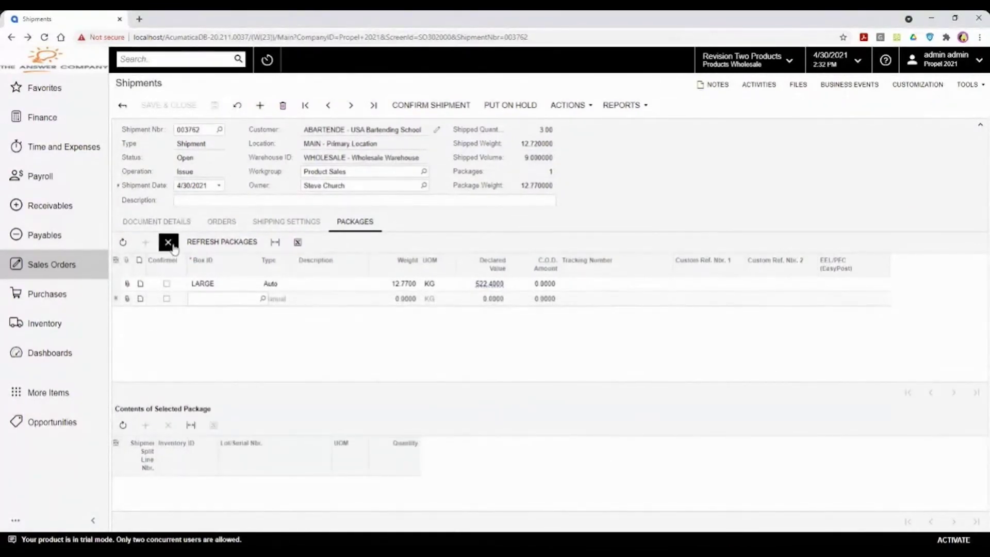
pyautogui.click(168, 242)
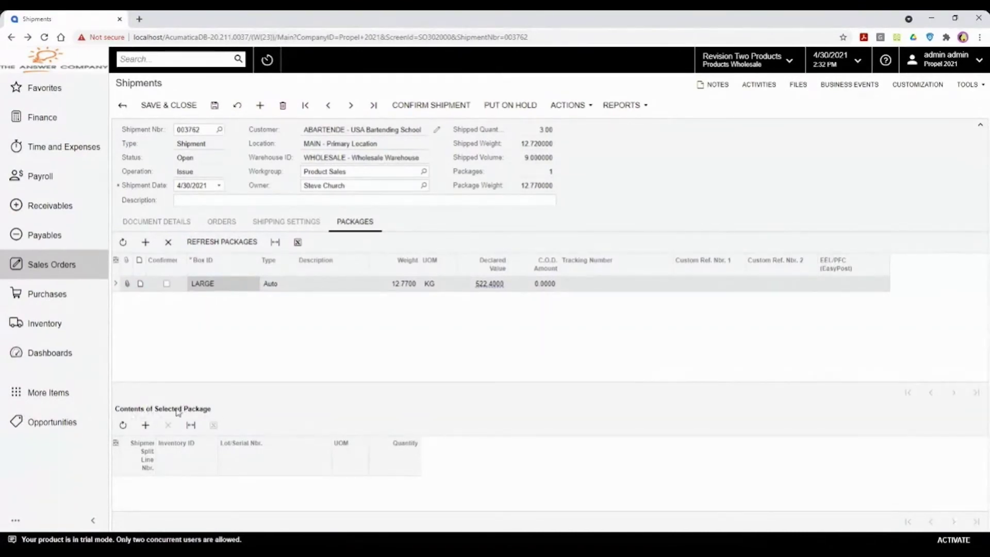
# Step: Add 1 AACOMPUT01 and 20 AAPOWERAID from lot LREX15008 to the LARGE package's contents, and save the shipment
pyautogui.click(145, 425)
pyautogui.click(160, 483)
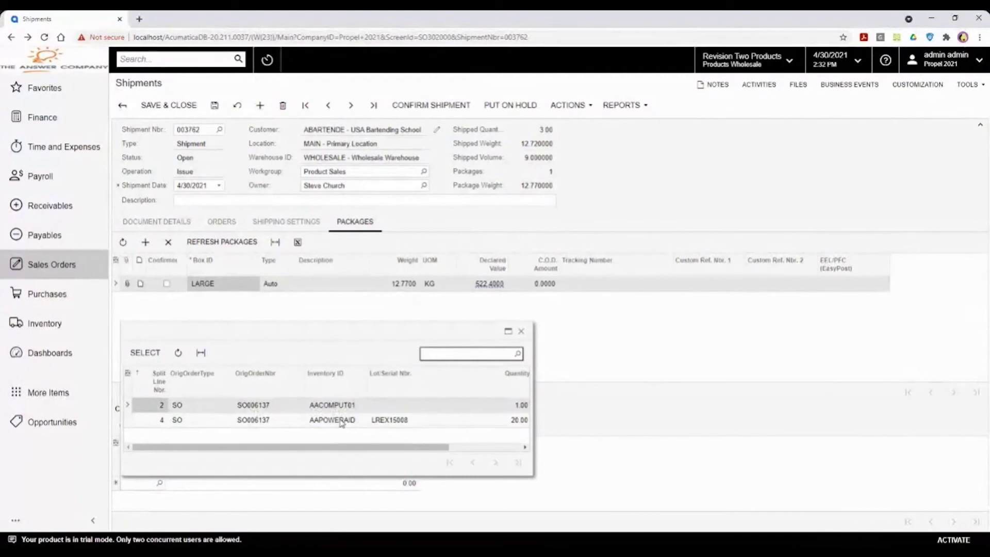
pyautogui.click(144, 353)
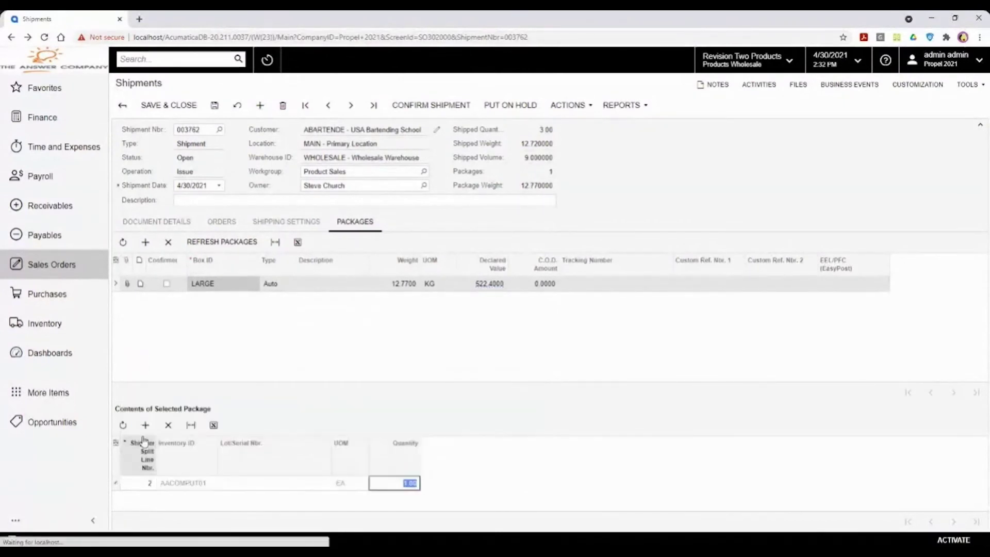
pyautogui.click(147, 498)
pyautogui.click(160, 497)
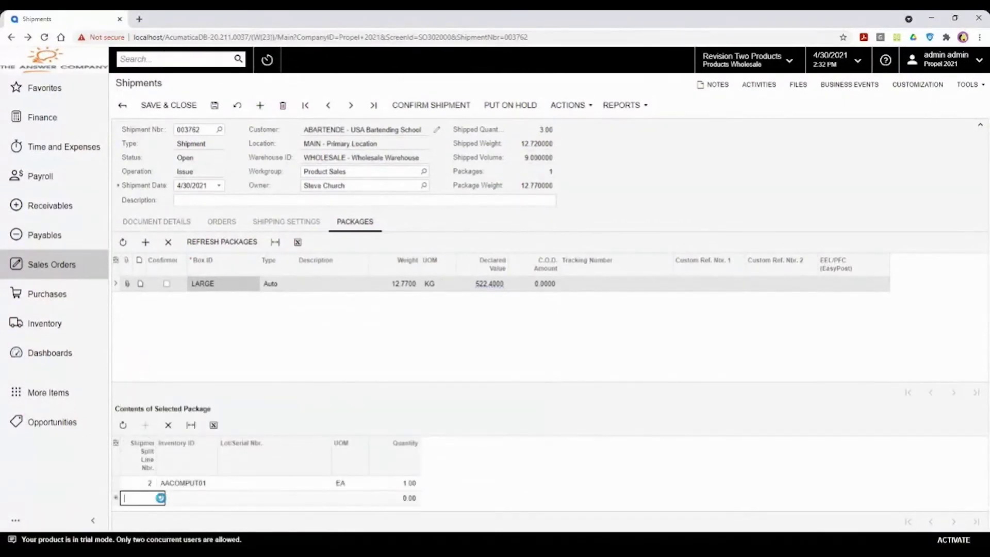
pyautogui.click(178, 439)
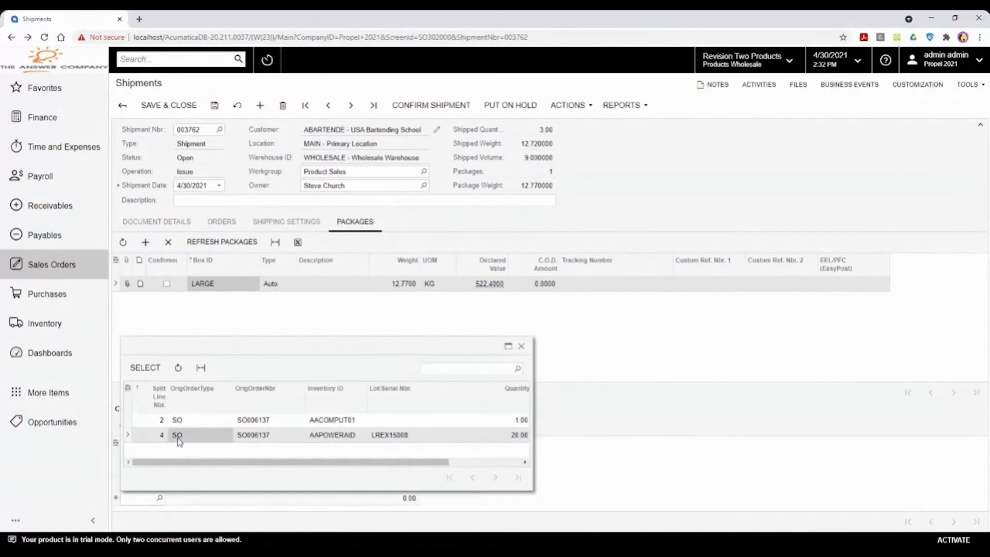
pyautogui.click(145, 367)
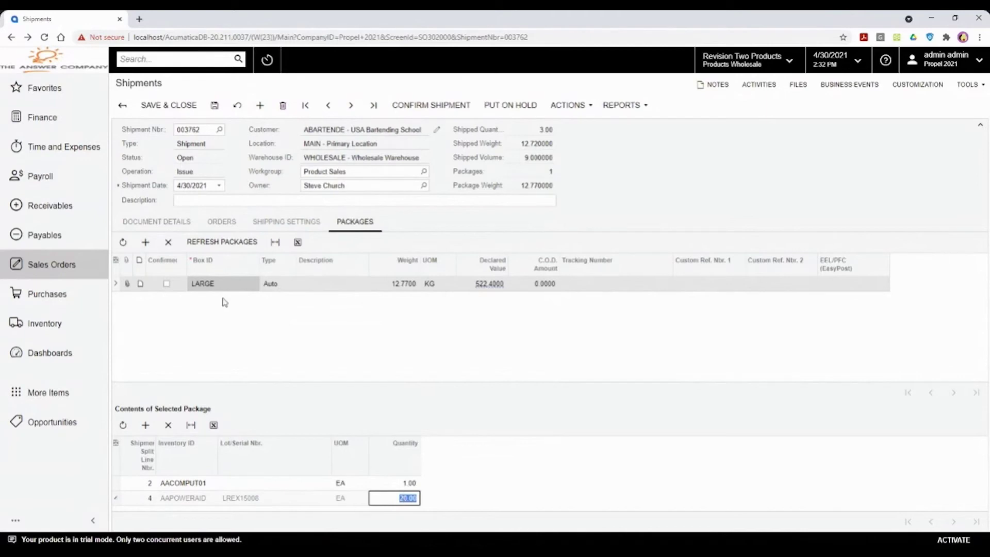
pyautogui.click(214, 106)
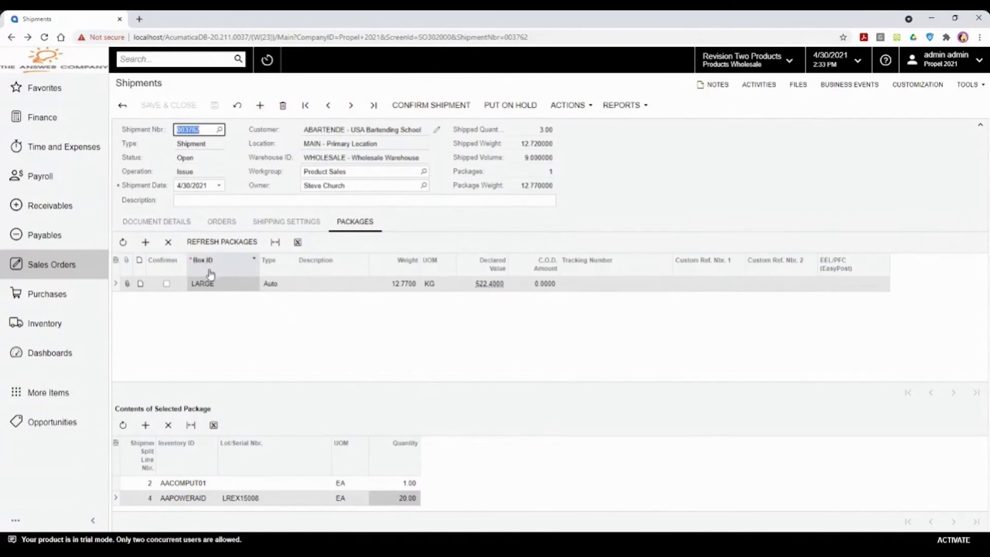
# Step: Confirm the shipment, check the package's tracking number, and view the shipping label file attached to the package
pyautogui.click(449, 106)
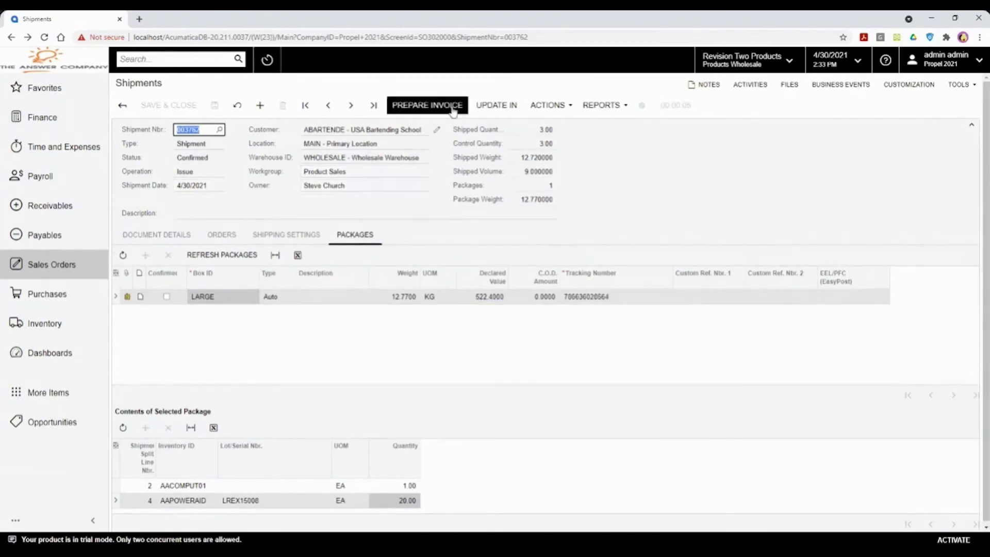
pyautogui.click(593, 298)
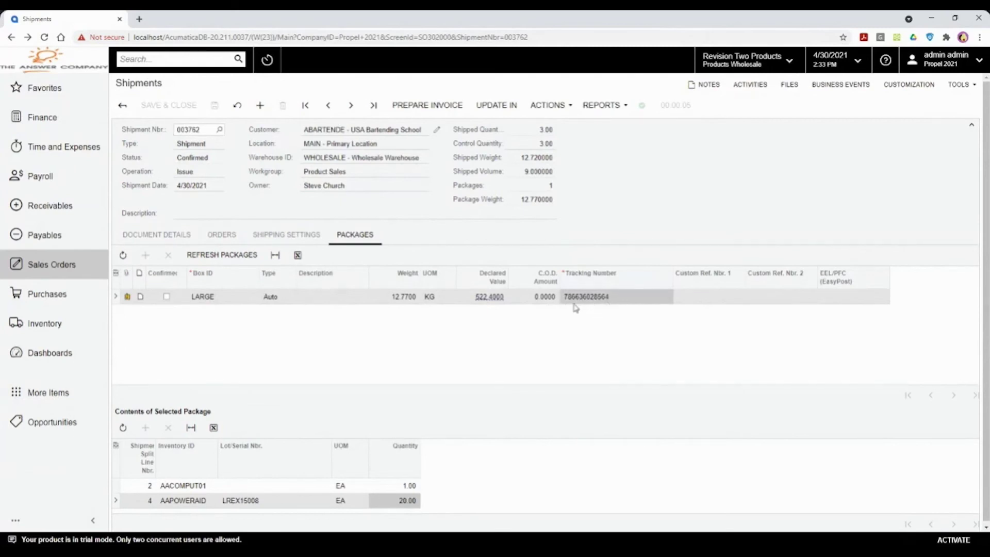
pyautogui.click(128, 297)
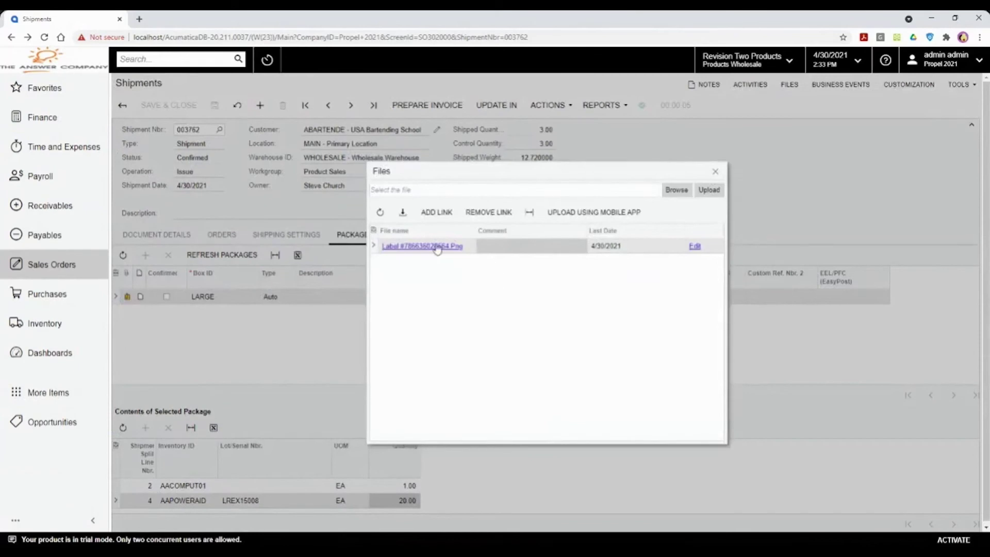
pyautogui.click(430, 247)
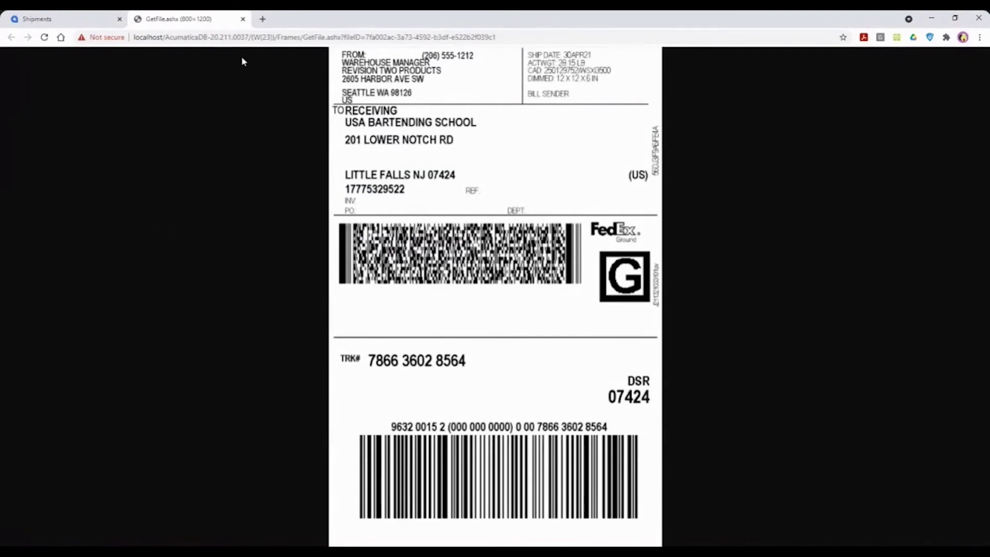
pyautogui.click(243, 19)
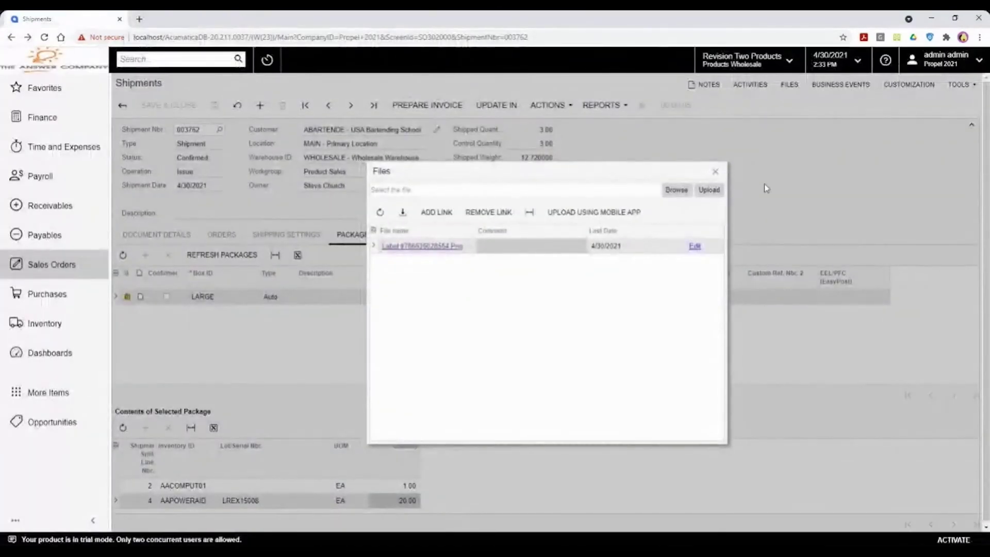
pyautogui.click(715, 171)
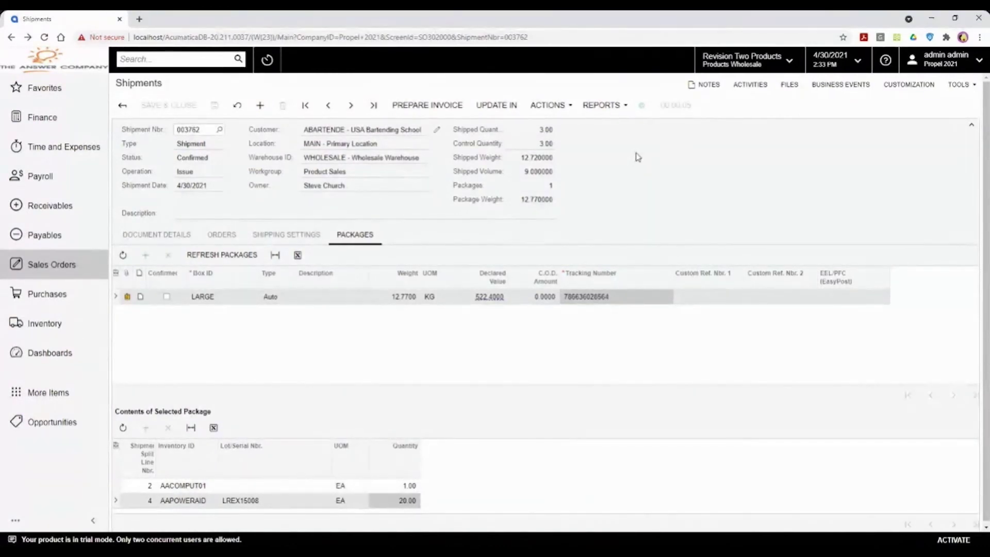
# Step: Print the shipment's packing slip, review its lines and note, and return to the shipment
pyautogui.click(561, 103)
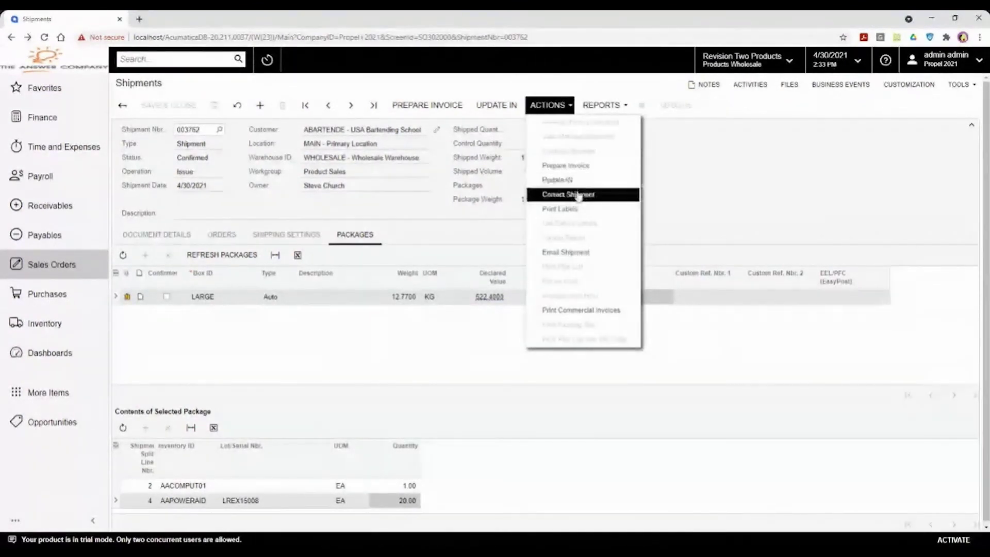
pyautogui.click(606, 105)
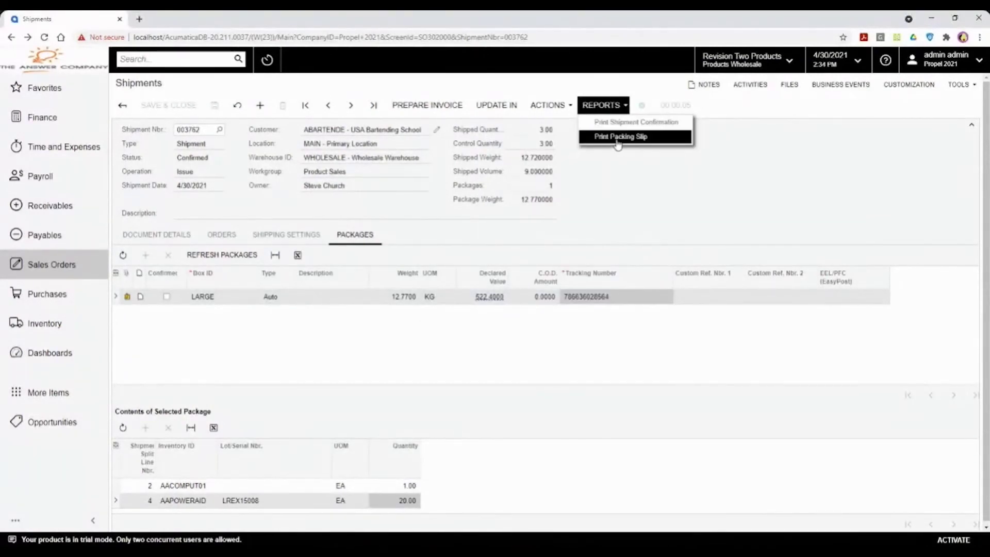
pyautogui.click(618, 140)
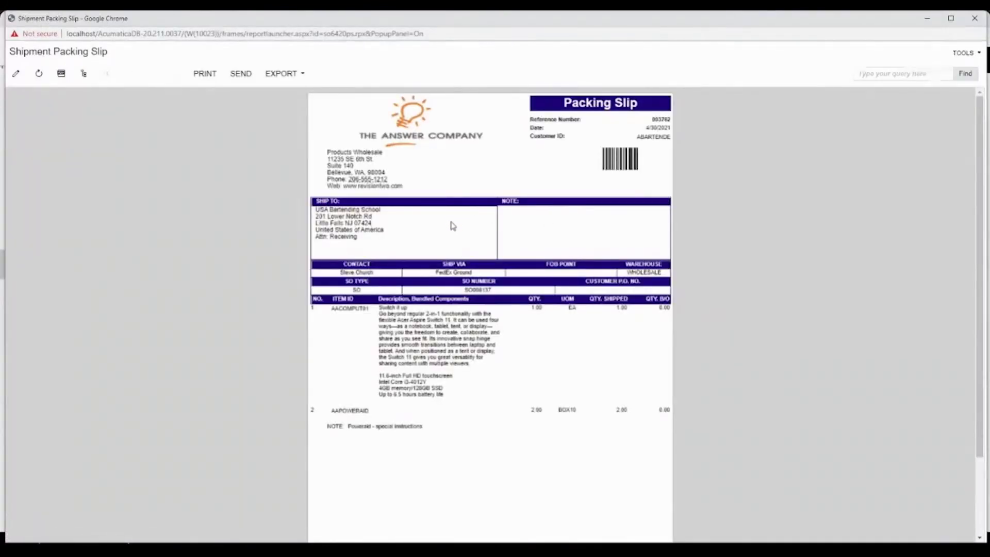
pyautogui.scroll(-2, 452, 226)
pyautogui.scroll(2, 453, 225)
pyautogui.click(982, 17)
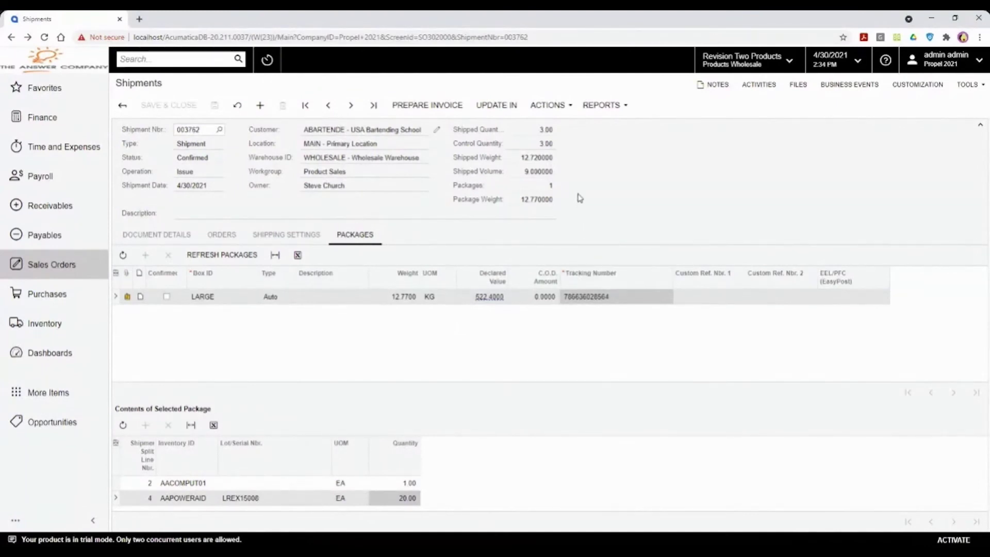
# Step: Email the confirmed shipment's notification to the customer and refresh the shipment
pyautogui.click(556, 103)
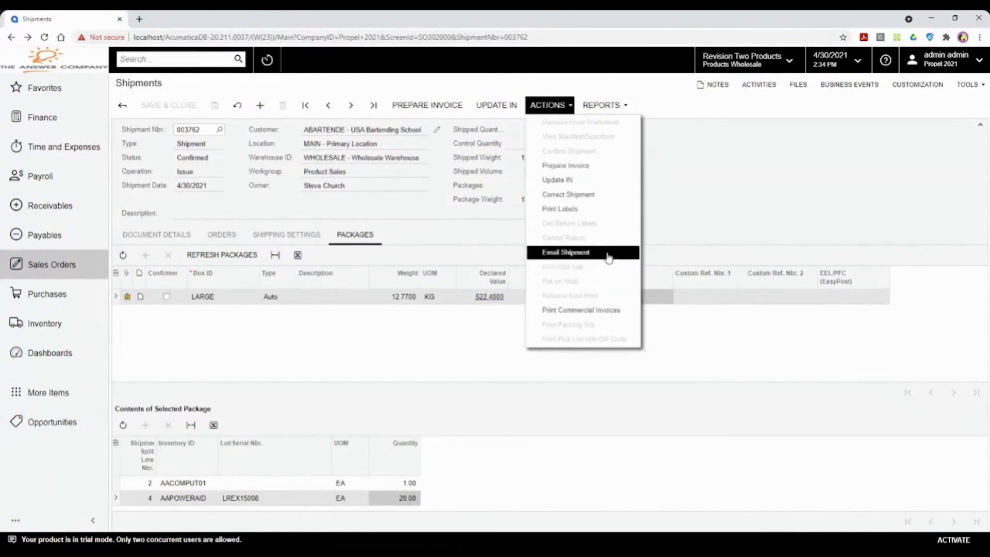
pyautogui.click(608, 256)
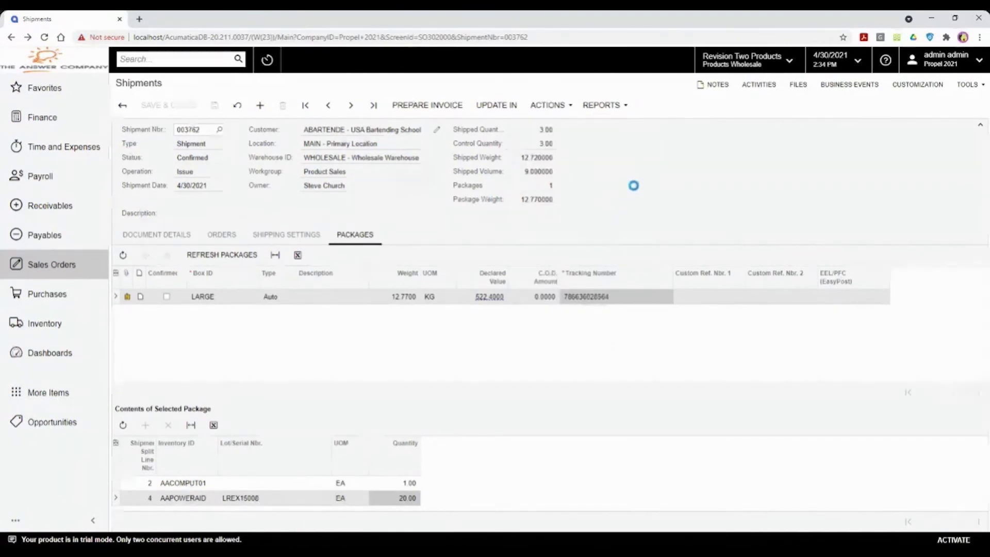
pyautogui.click(239, 106)
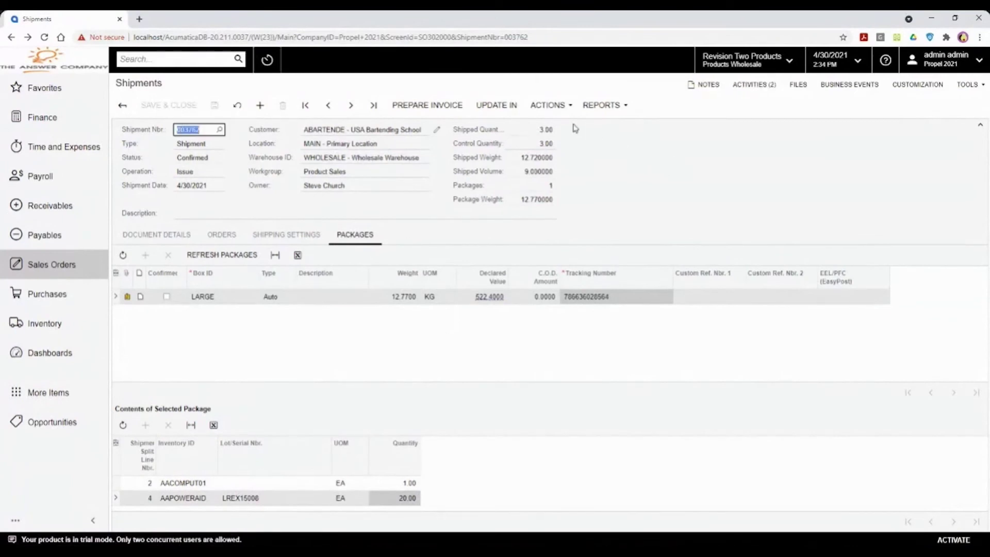
pyautogui.click(555, 106)
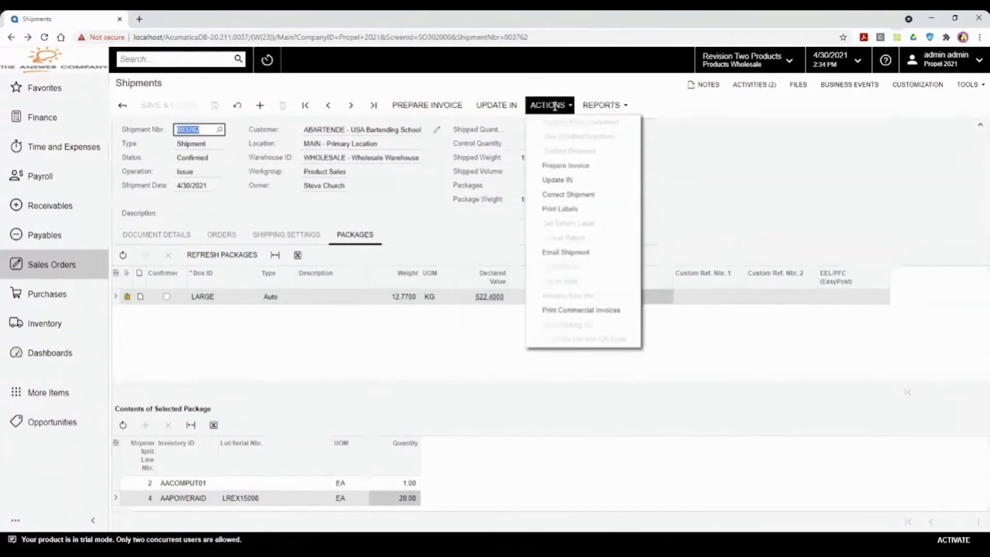
pyautogui.click(817, 180)
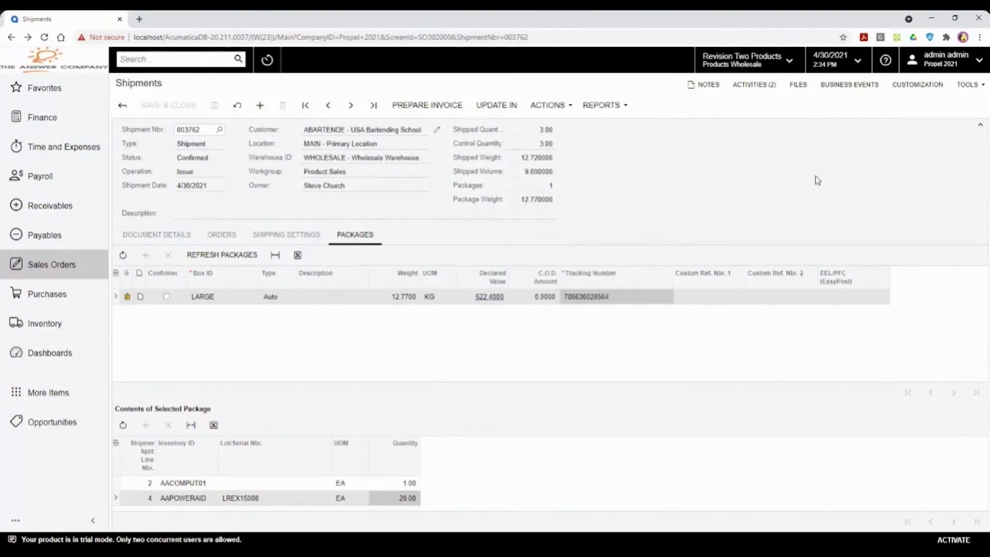
# Step: Check the shipment's tasks and activities for the shipped notification emails, and close the list
pyautogui.click(754, 85)
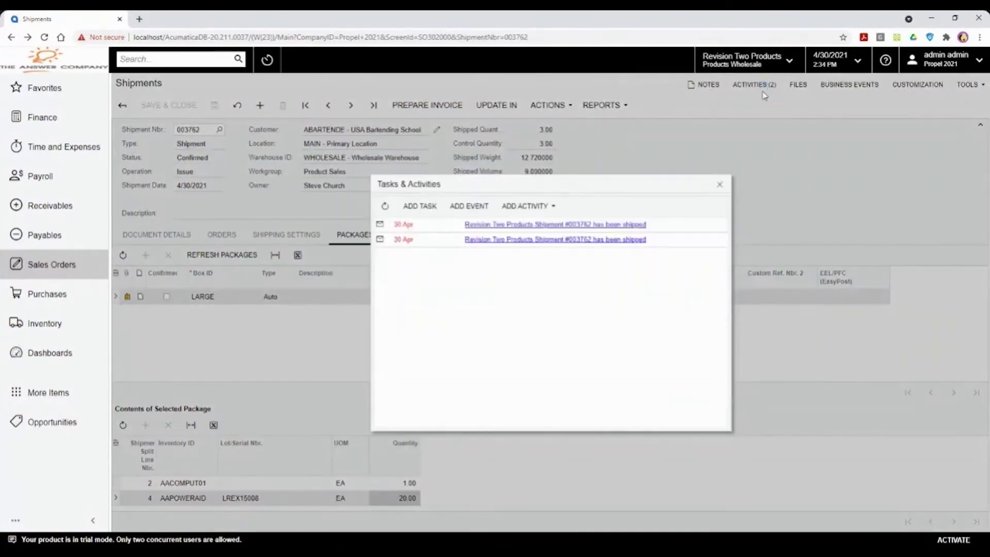
pyautogui.click(672, 241)
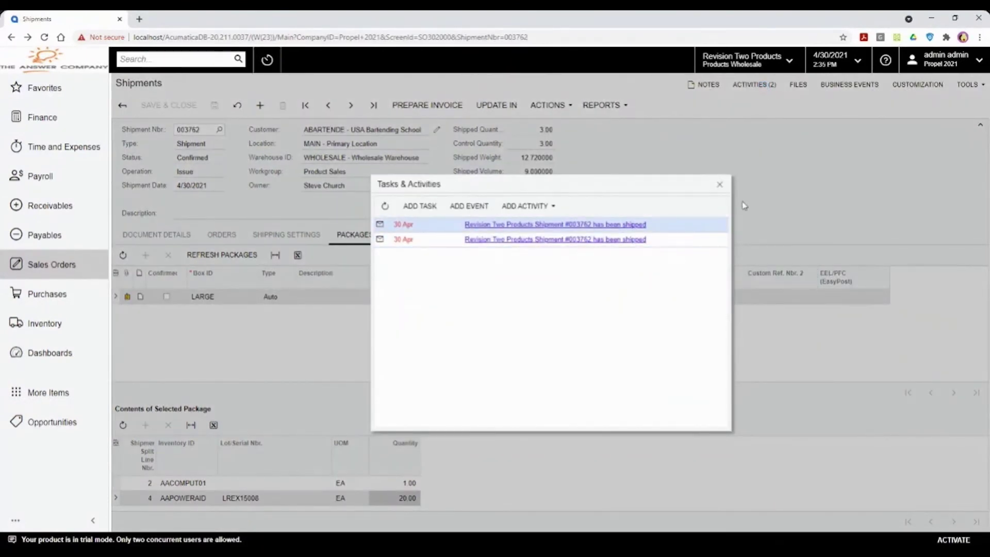
pyautogui.click(719, 185)
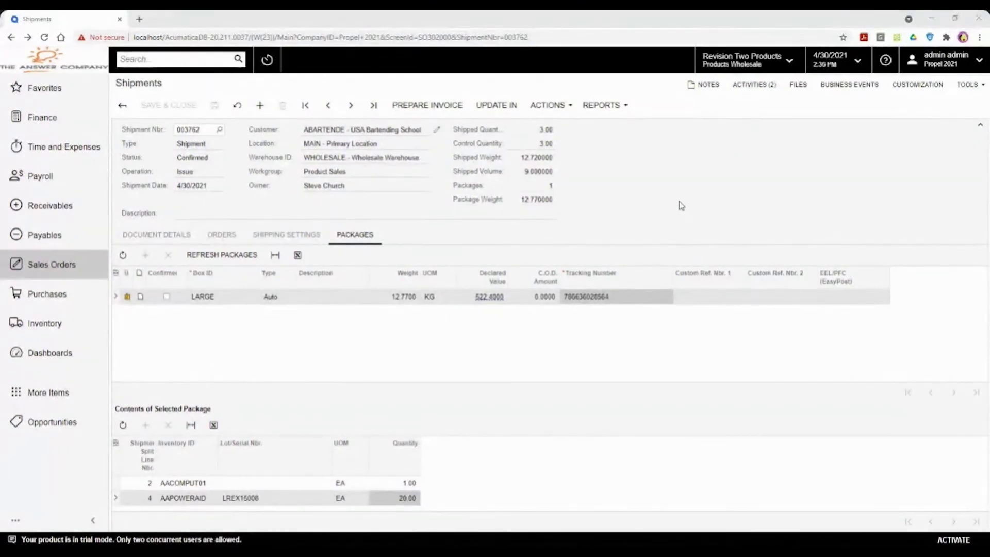
# Step: Open Process Orders and set the action to Create Shipment
pyautogui.click(60, 269)
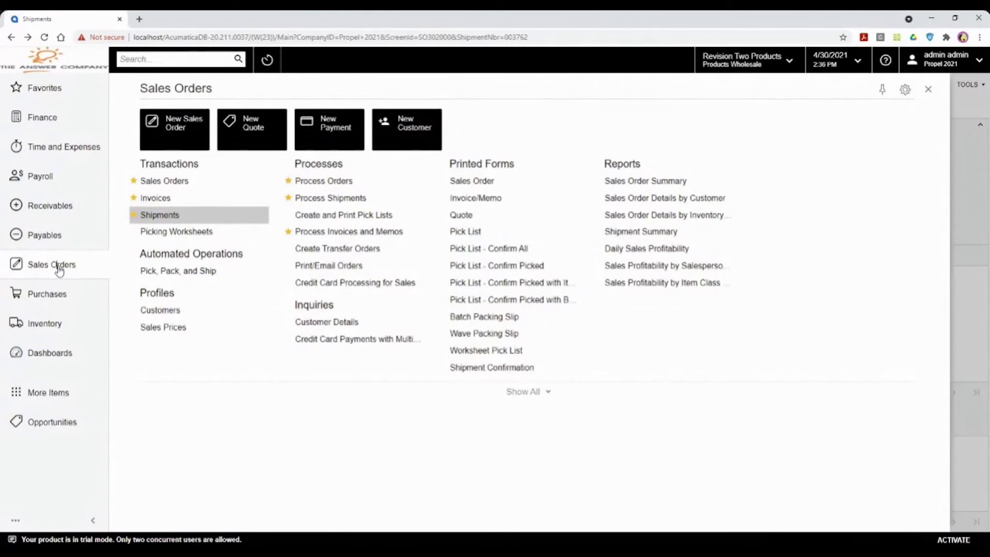
pyautogui.click(322, 184)
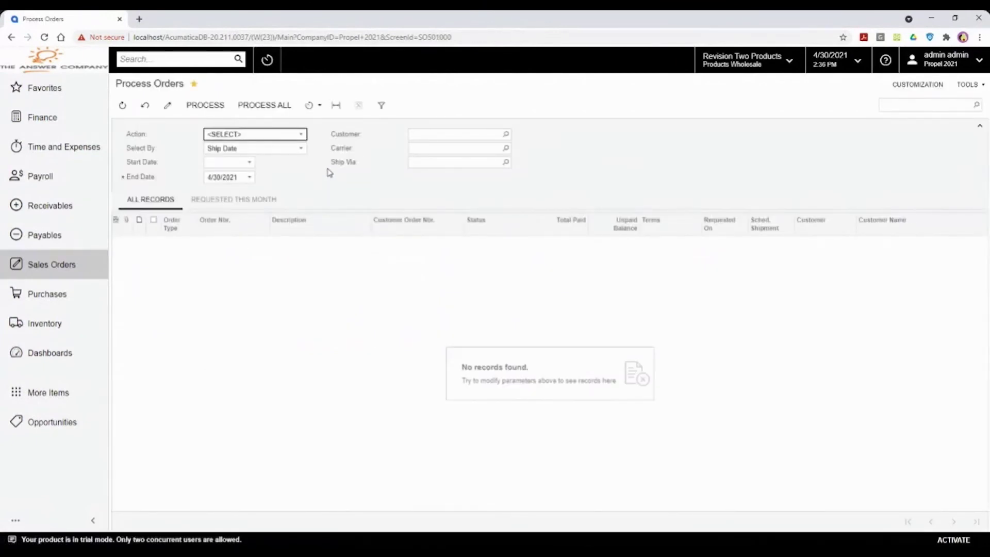
pyautogui.click(281, 136)
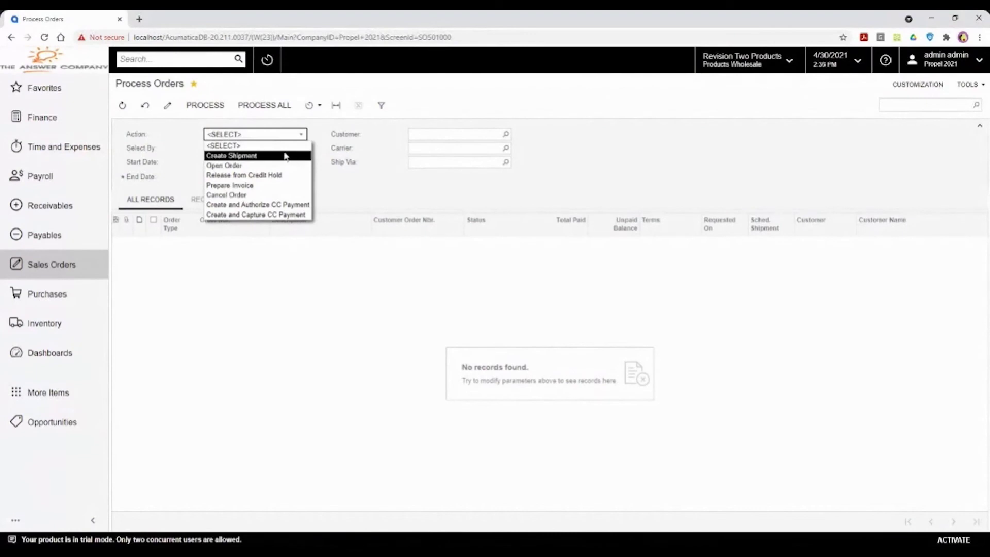
pyautogui.click(272, 156)
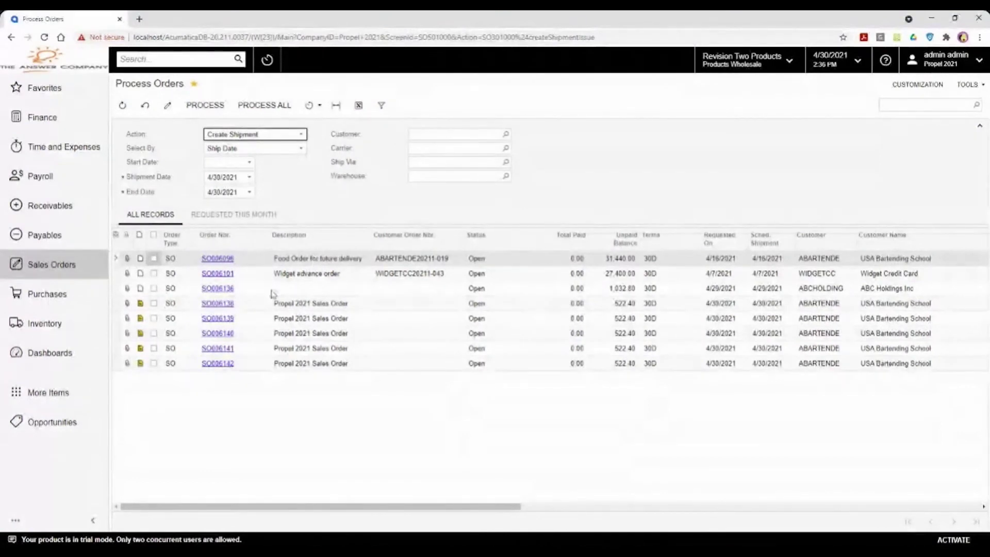
# Step: Create shipments for the five "Propel 2021 Sales Order" orders, review the processed records, and close the results
pyautogui.click(154, 304)
pyautogui.click(154, 319)
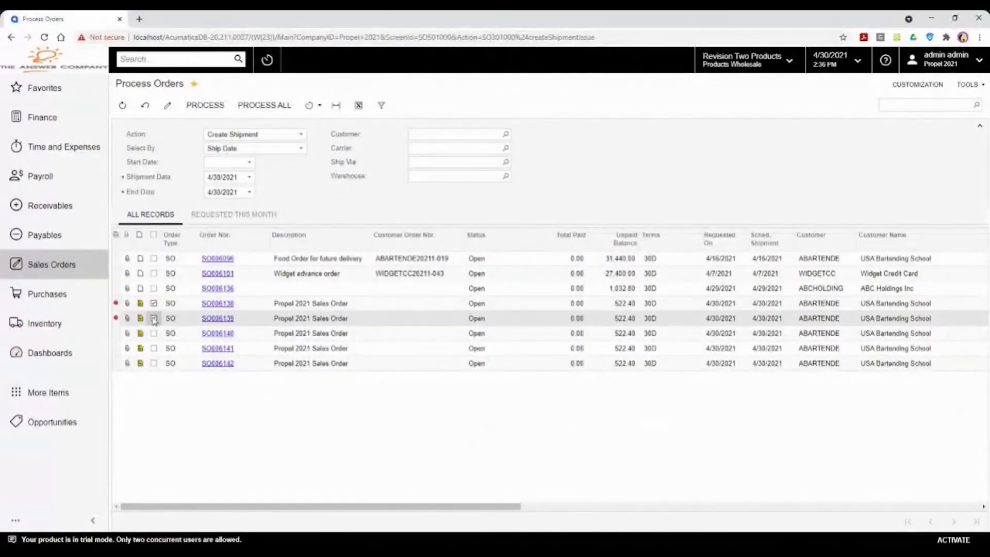
pyautogui.click(154, 334)
pyautogui.click(156, 349)
pyautogui.click(154, 363)
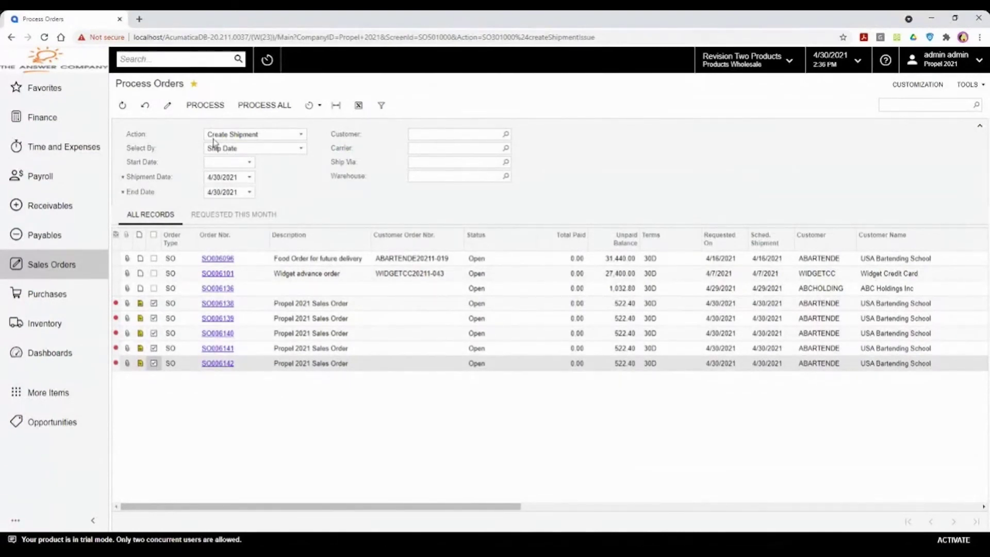
pyautogui.click(205, 105)
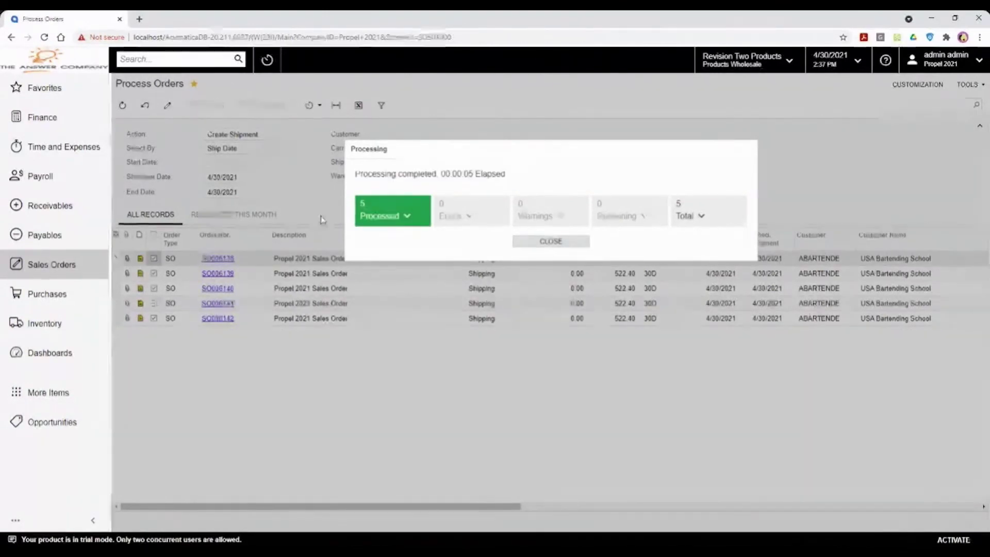
pyautogui.click(385, 217)
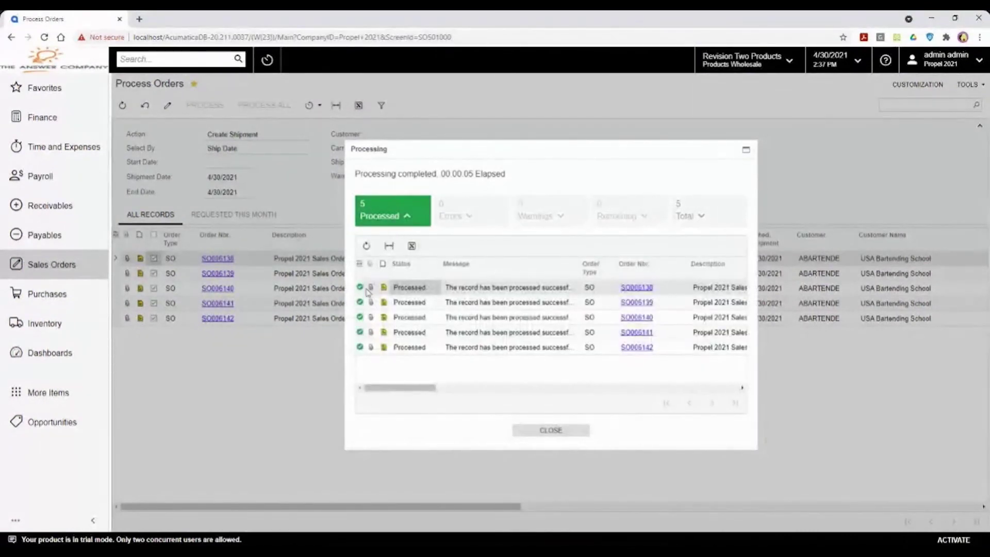
pyautogui.moveTo(362, 290)
pyautogui.click(536, 430)
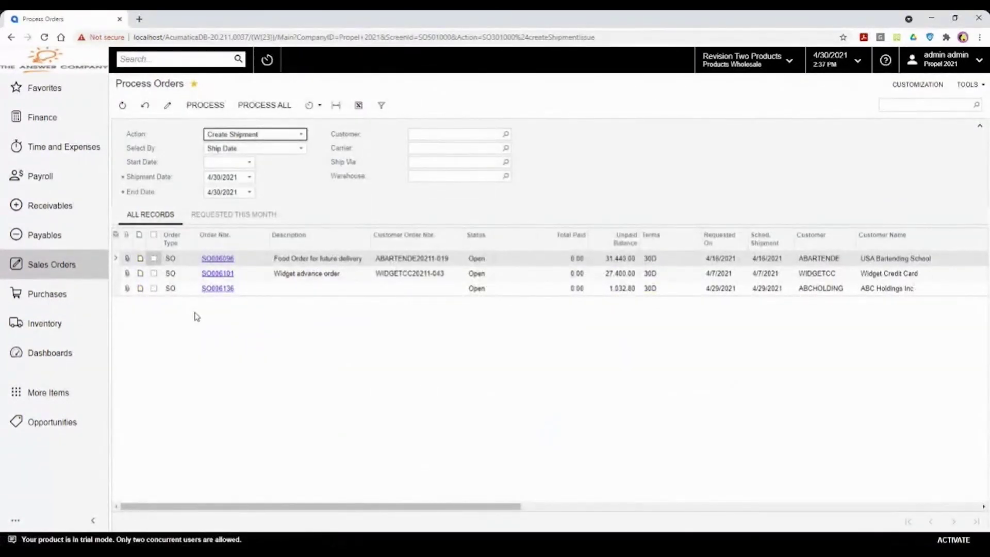
# Step: Print pick lists for all listed open shipments through Process Shipments, using the Print Pick List action
pyautogui.click(63, 266)
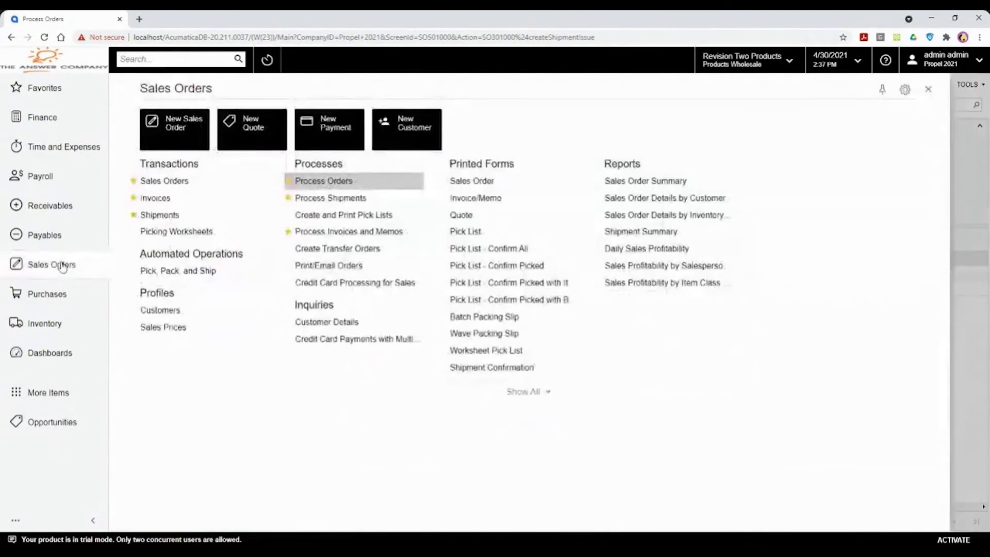
pyautogui.click(345, 200)
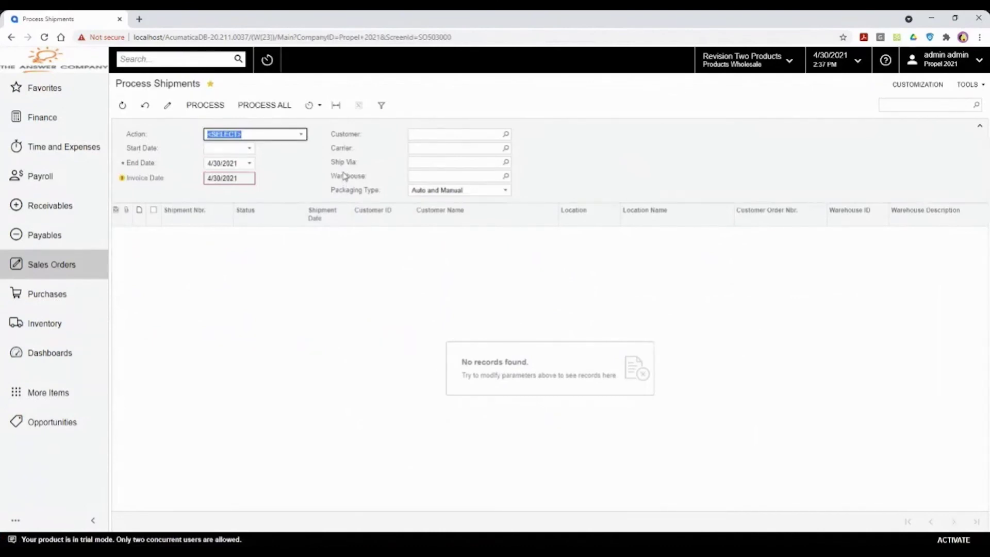
pyautogui.click(300, 135)
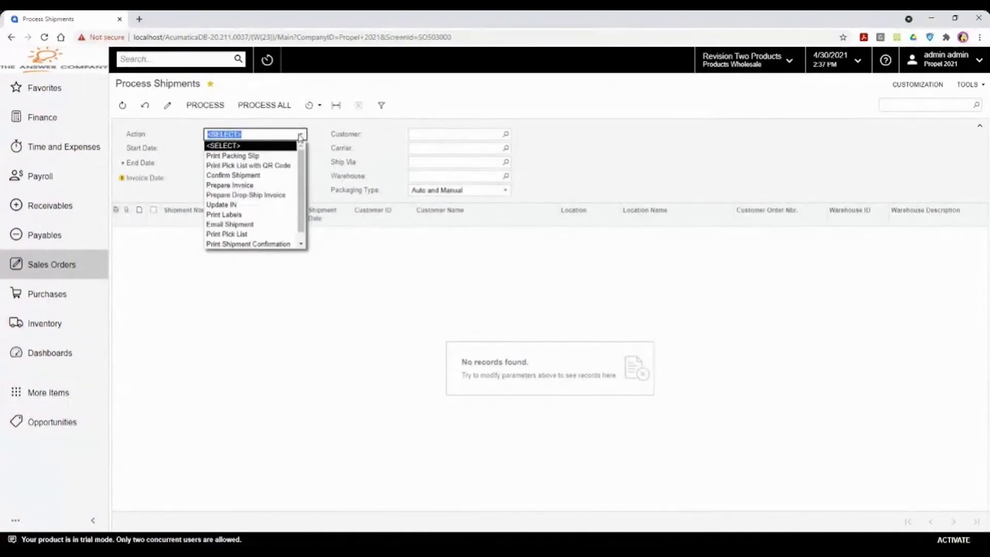
pyautogui.click(260, 234)
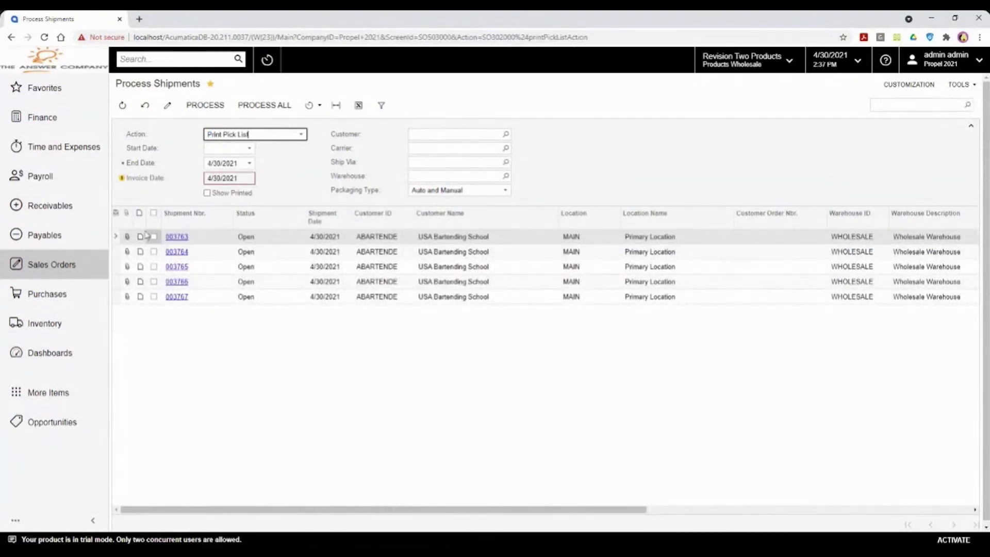
pyautogui.click(153, 213)
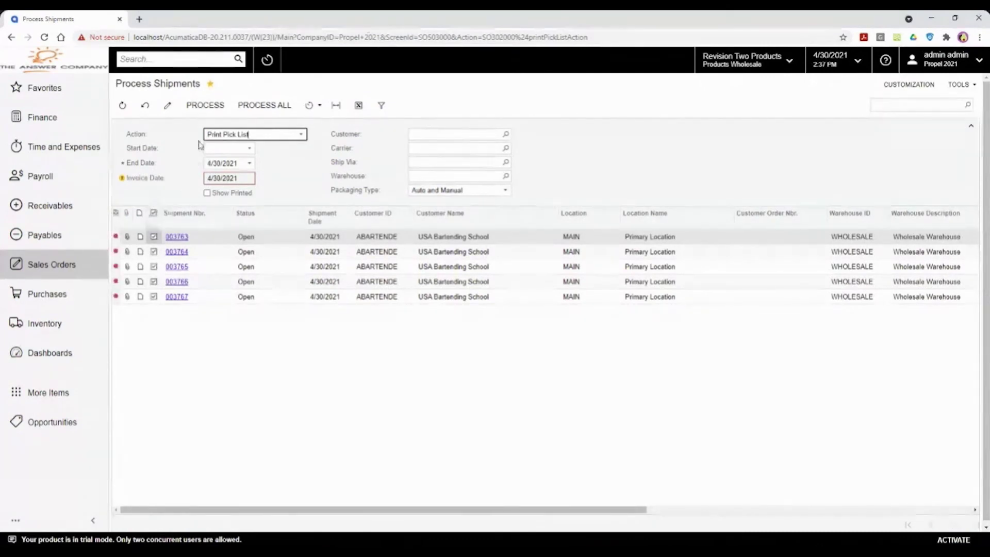
pyautogui.click(205, 105)
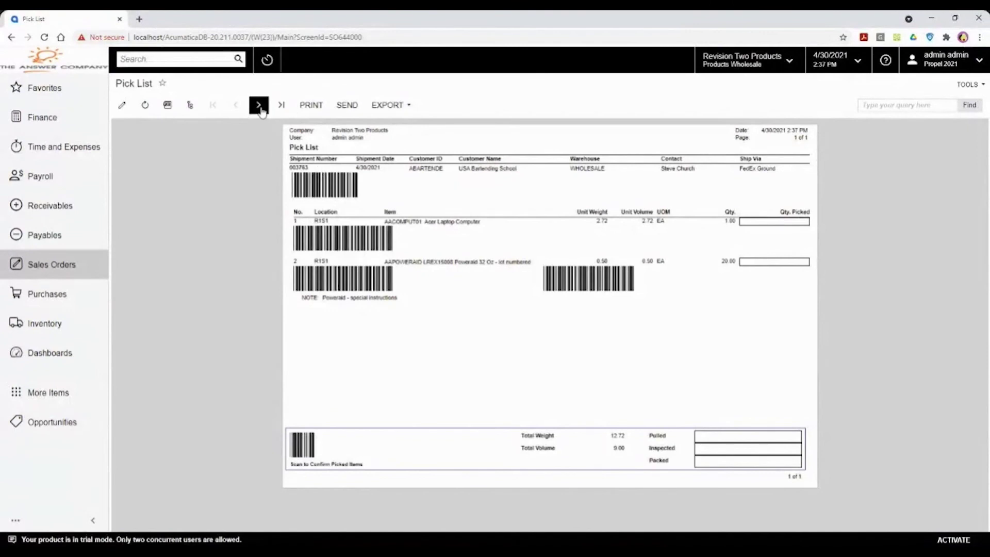
# Step: Page through the pick lists checking each shipment number, and return to Process Shipments to show the already printed shipments
pyautogui.moveTo(308, 169)
pyautogui.mouseDown()
pyautogui.moveTo(284, 172)
pyautogui.moveTo(292, 168)
pyautogui.mouseUp()
pyautogui.click(259, 106)
pyautogui.moveTo(311, 174); pyautogui.dragTo(296, 168)
pyautogui.click(258, 105)
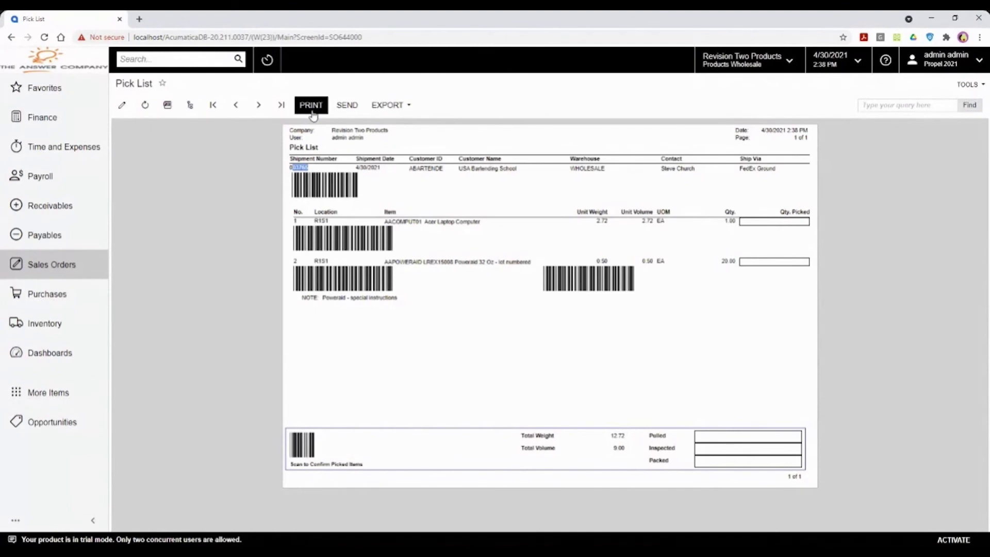
pyautogui.click(12, 38)
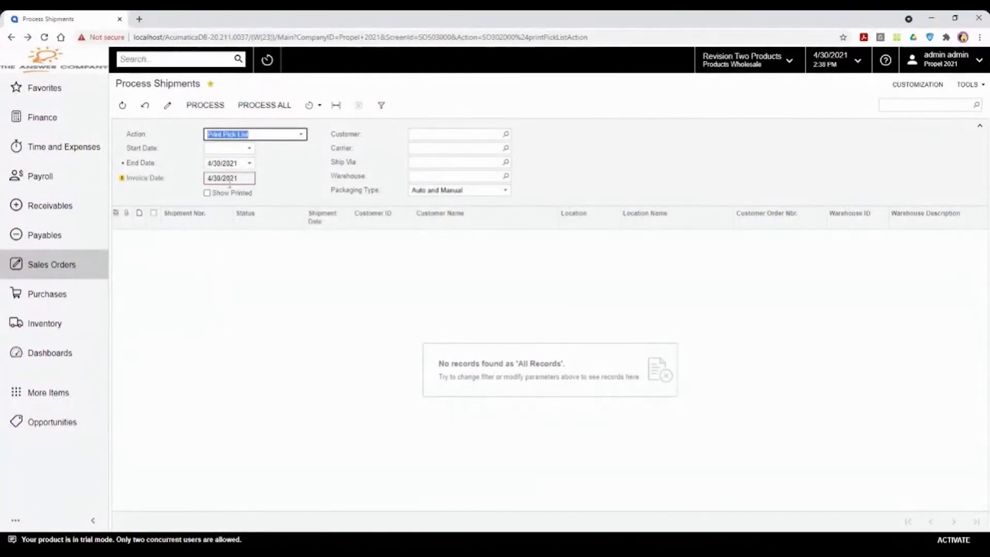
pyautogui.click(232, 193)
pyautogui.click(231, 194)
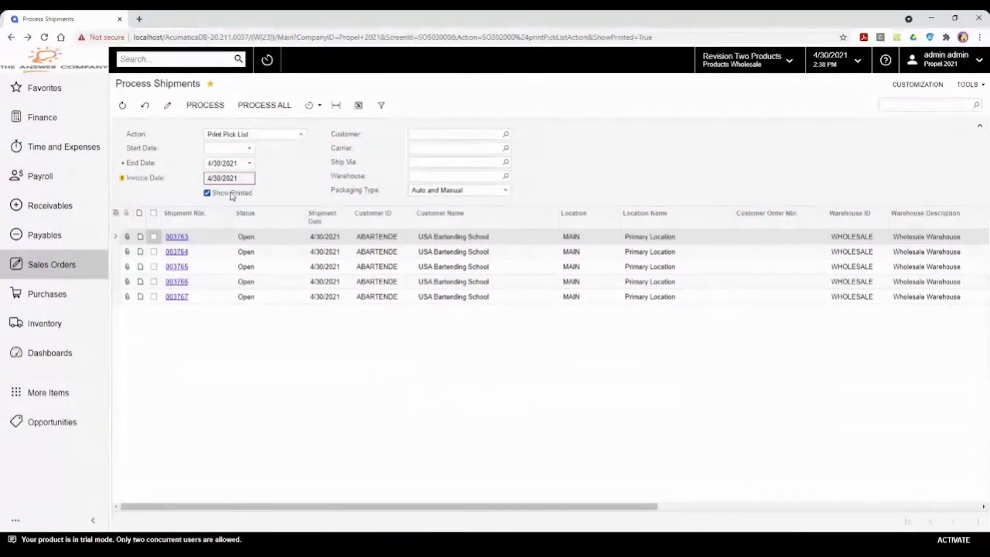
# Step: Print packing slips for all listed open shipments, page through them, and close the report and the processing results
pyautogui.click(303, 135)
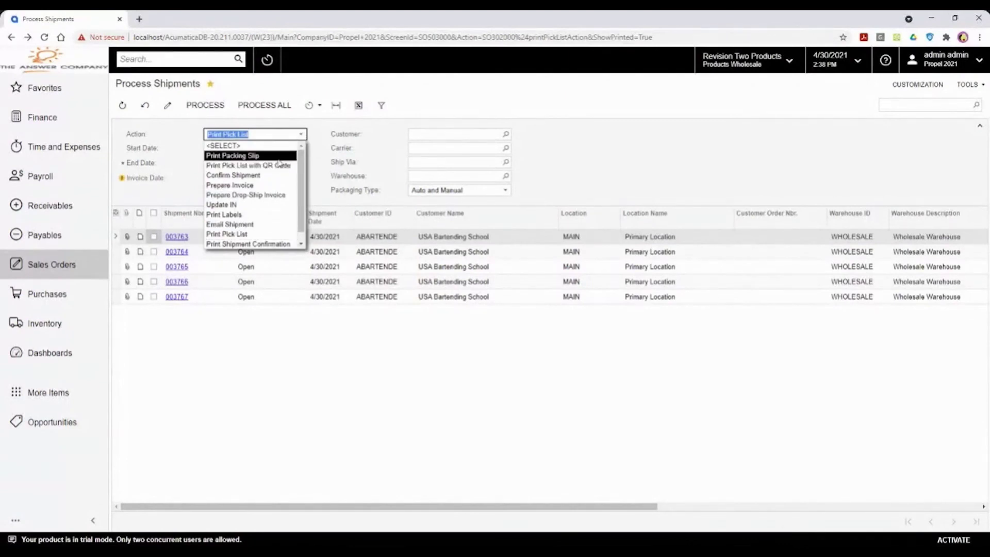
pyautogui.click(252, 155)
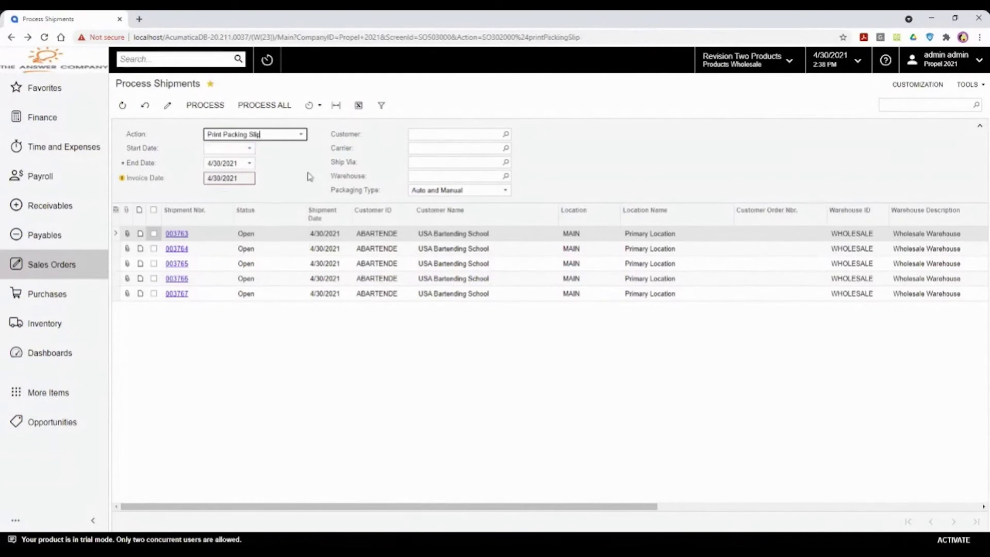
pyautogui.click(153, 211)
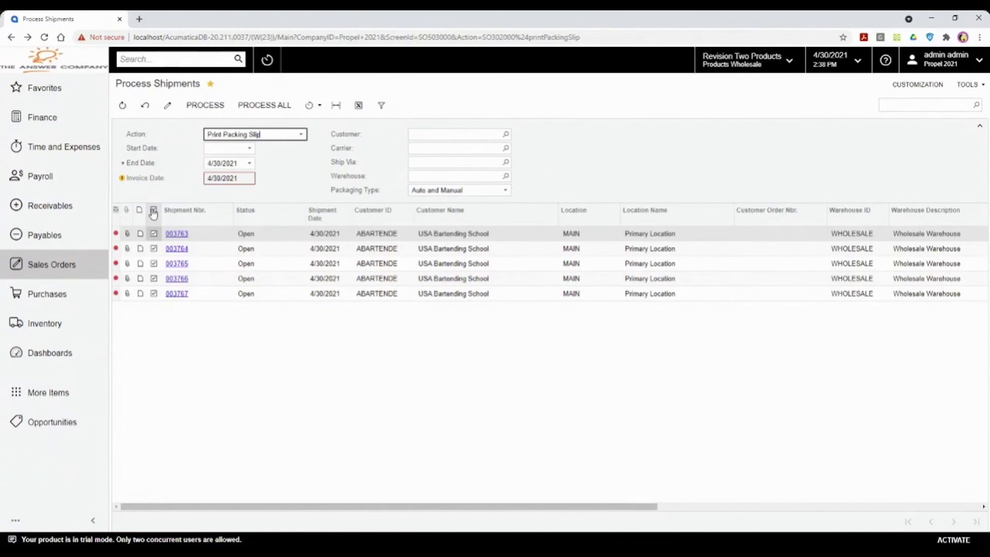
pyautogui.click(195, 106)
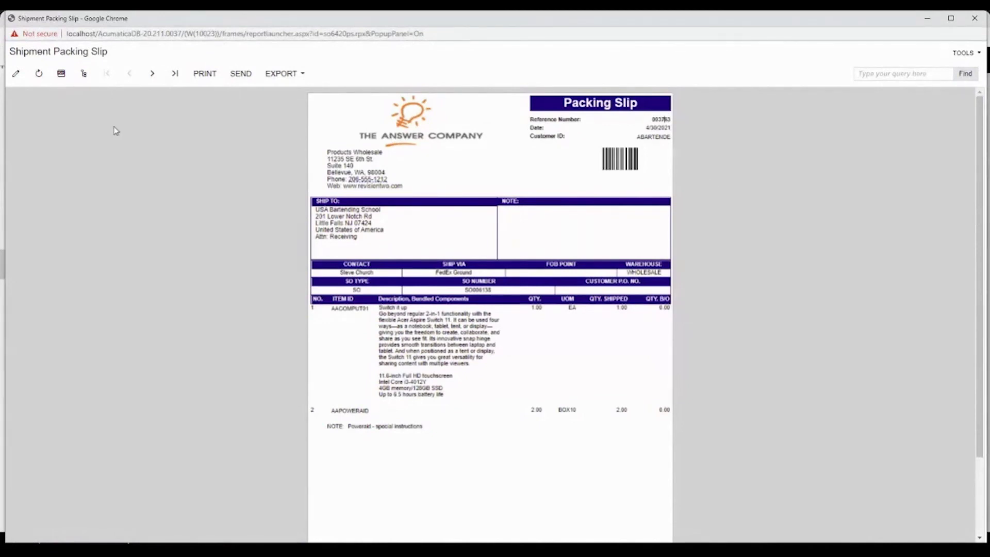
pyautogui.click(148, 78)
pyautogui.click(151, 74)
pyautogui.click(974, 19)
pyautogui.click(551, 241)
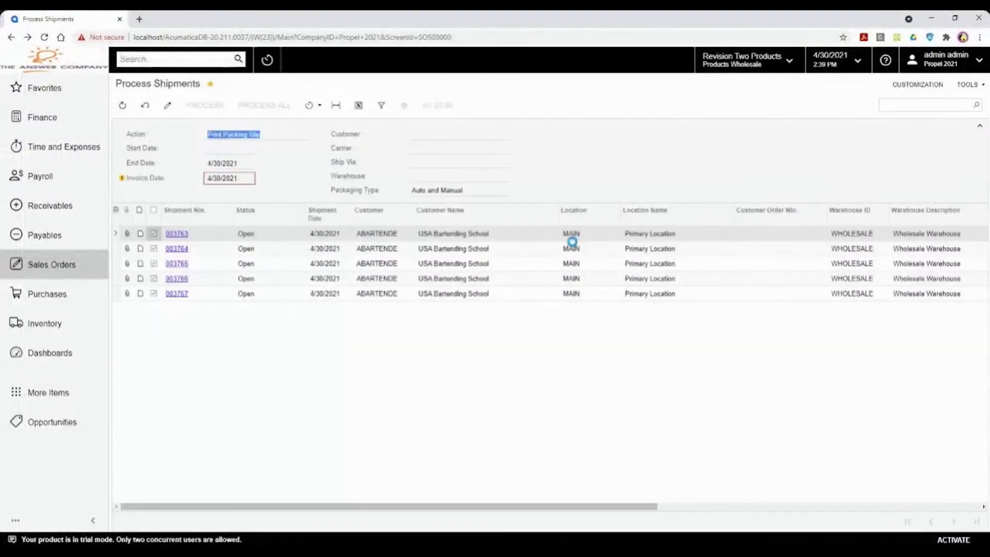
# Step: Confirm all listed open shipments in one batch, using the Confirm Shipment action
pyautogui.click(300, 135)
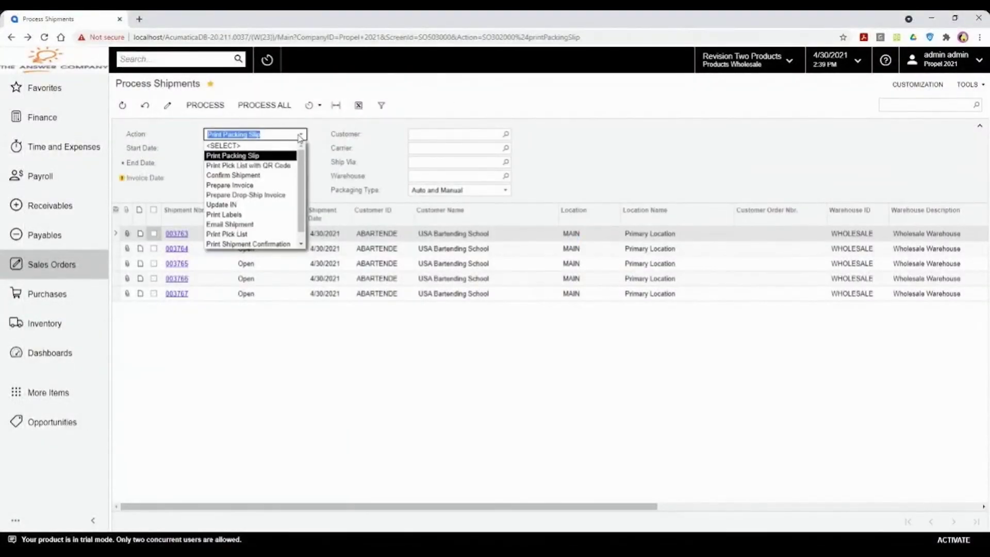
pyautogui.click(265, 177)
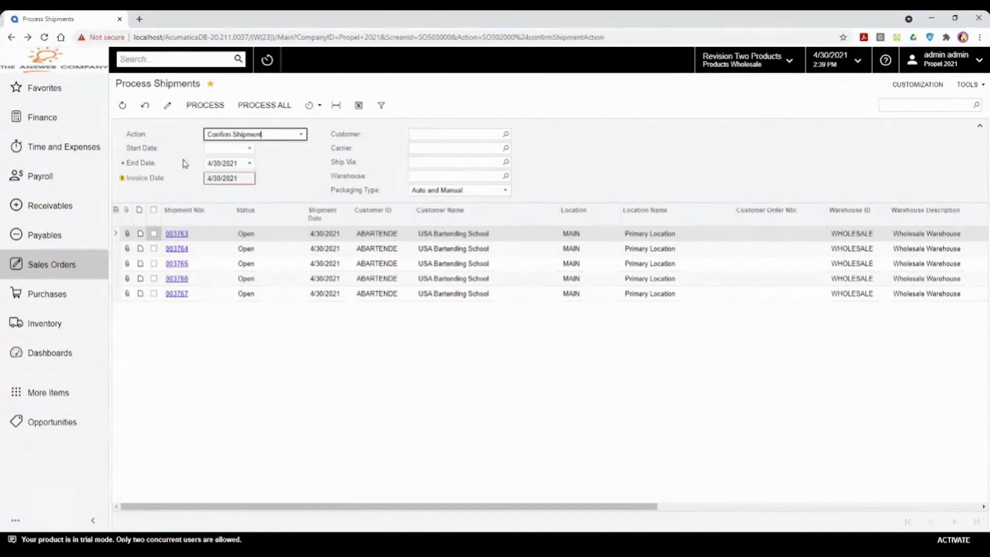
pyautogui.click(153, 210)
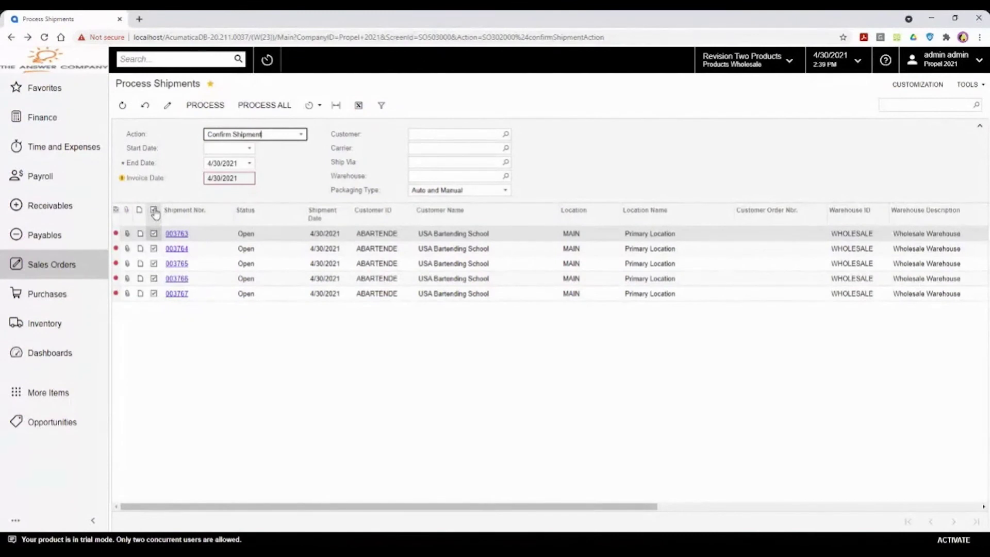
pyautogui.click(204, 106)
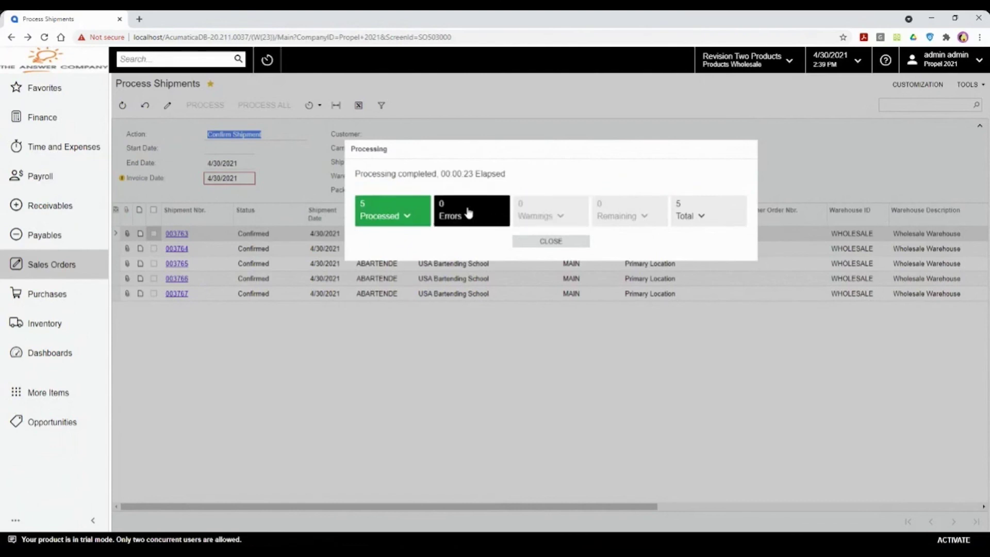
# Step: Review the processed records of the shipment confirmation batch and close the processing results
pyautogui.click(408, 219)
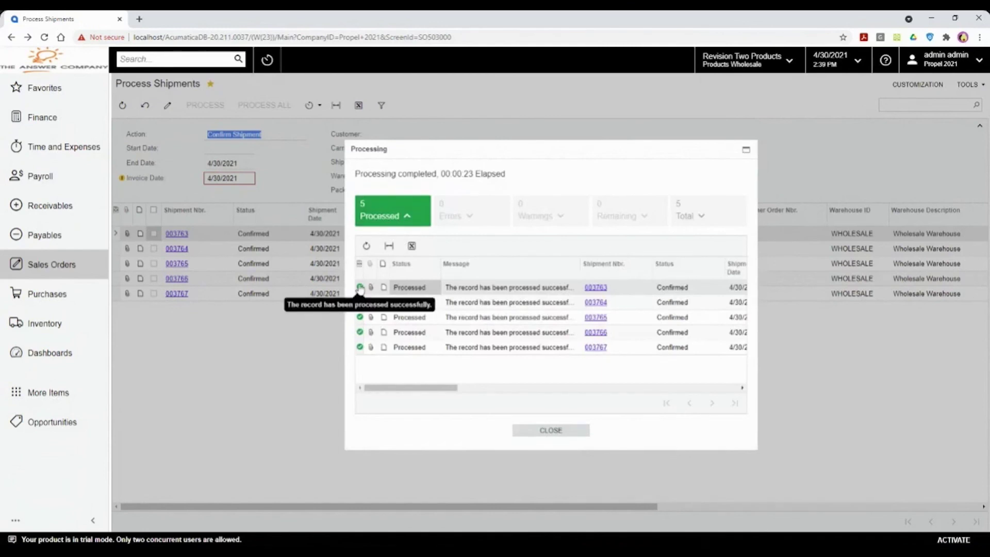
pyautogui.click(570, 433)
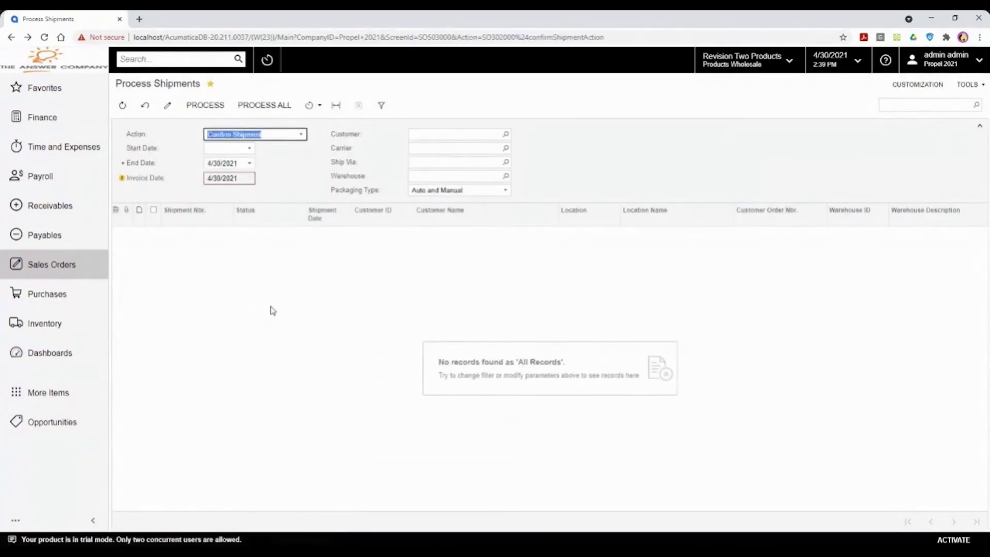
# Step: Set the processing action to Print Labels and select all listed confirmed shipments for label printing
pyautogui.click(302, 136)
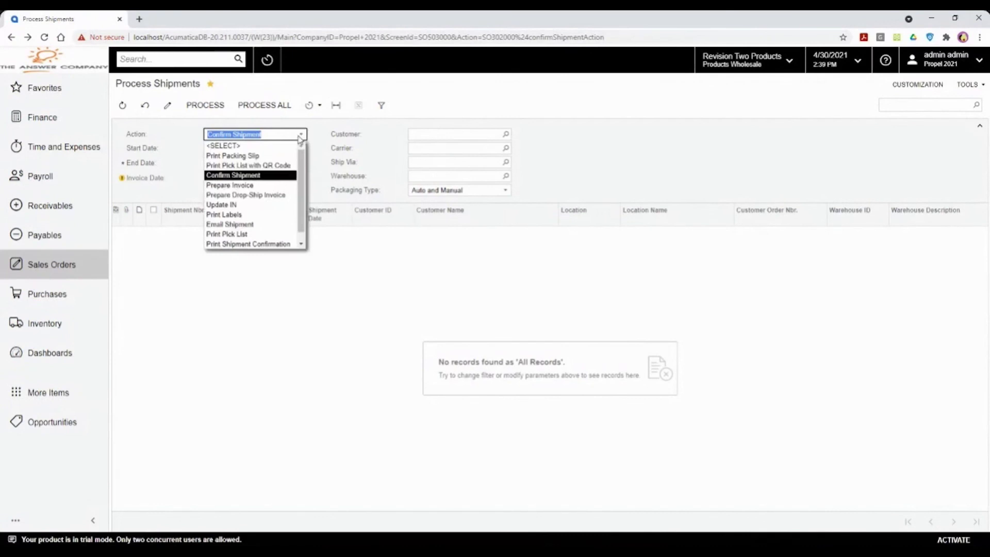
pyautogui.click(246, 216)
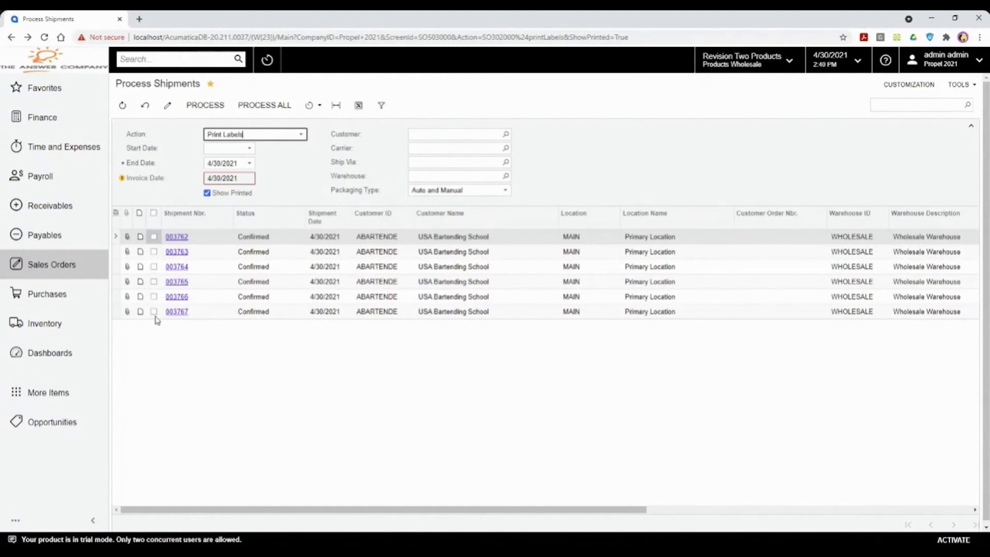
pyautogui.click(153, 213)
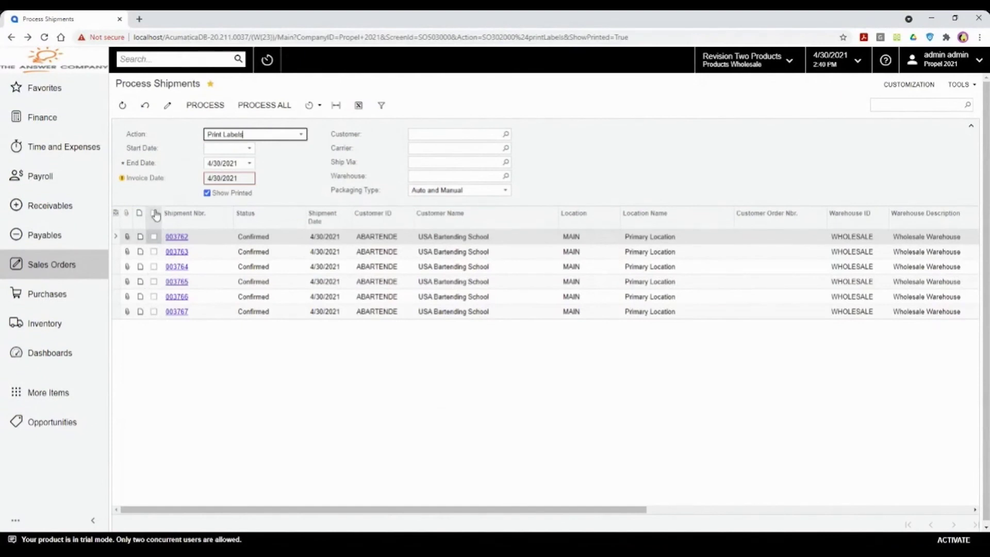
pyautogui.click(206, 106)
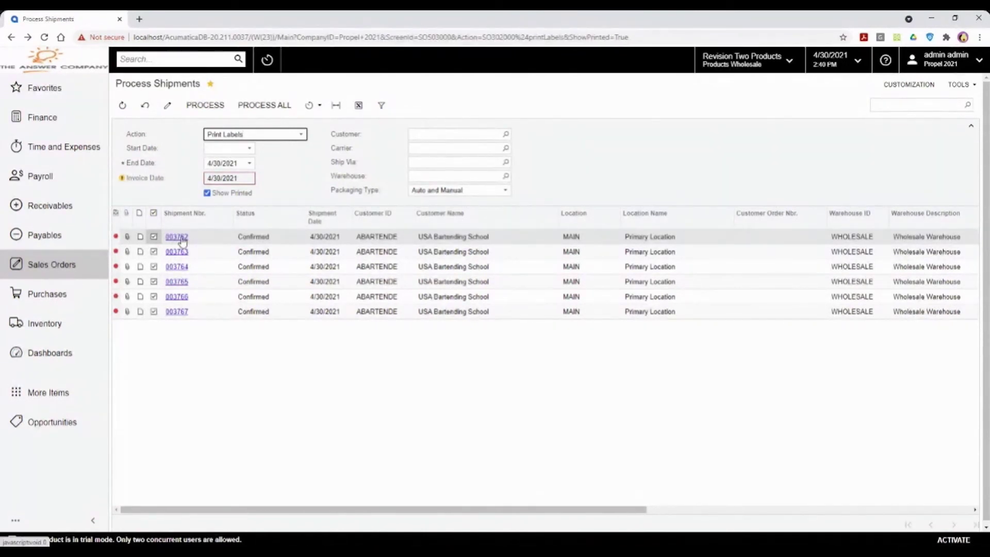
# Step: Examine the carrier label attached to the package of the last listed shipment, and close the label
pyautogui.click(175, 312)
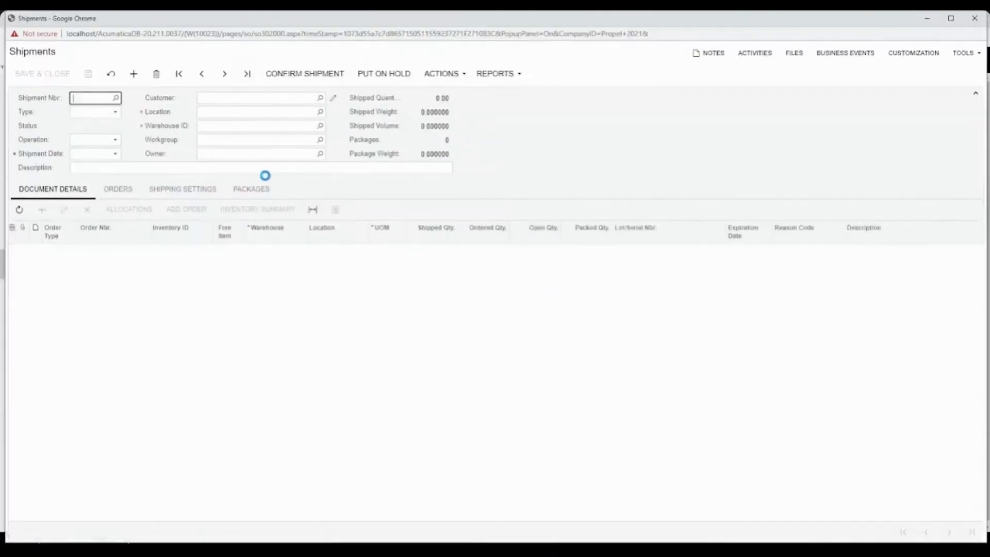
pyautogui.click(252, 203)
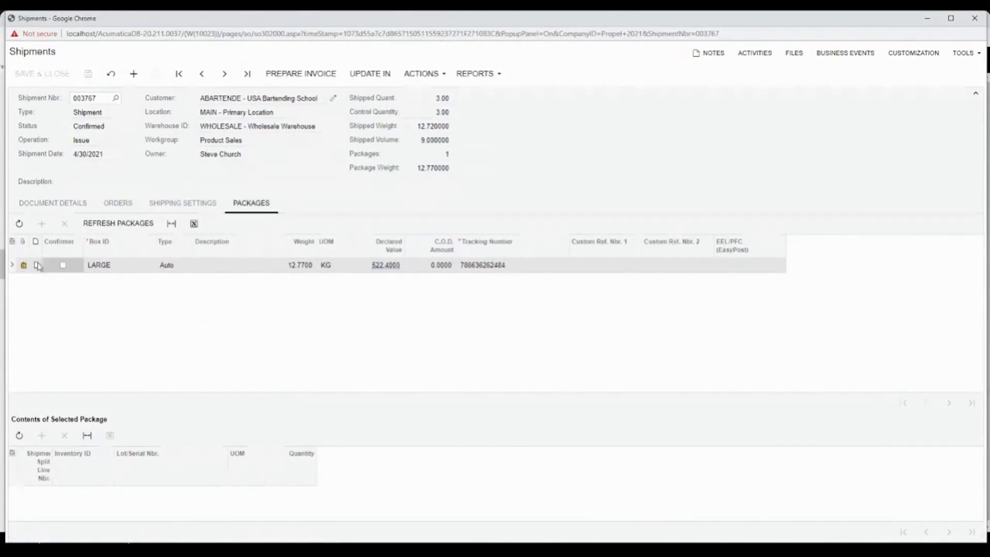
pyautogui.click(23, 265)
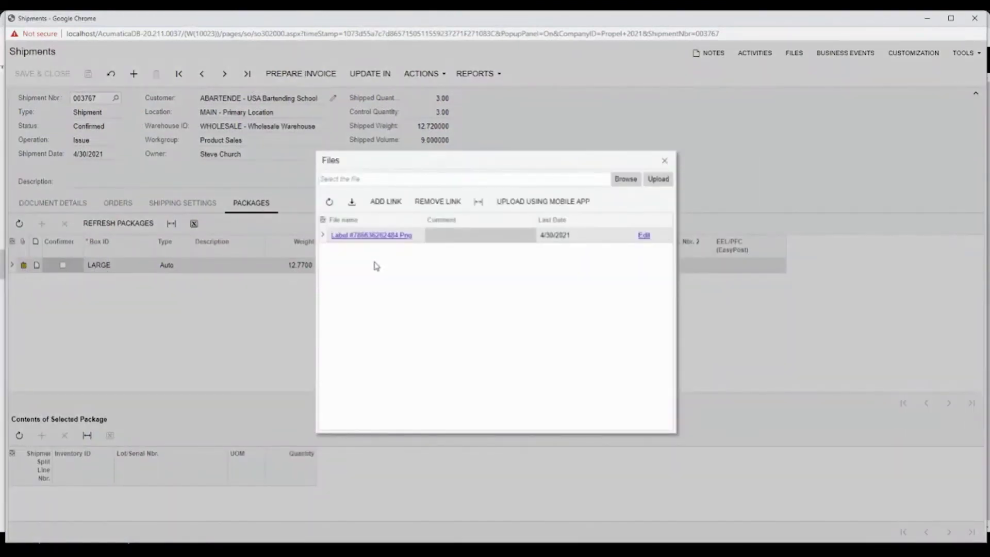
pyautogui.click(380, 236)
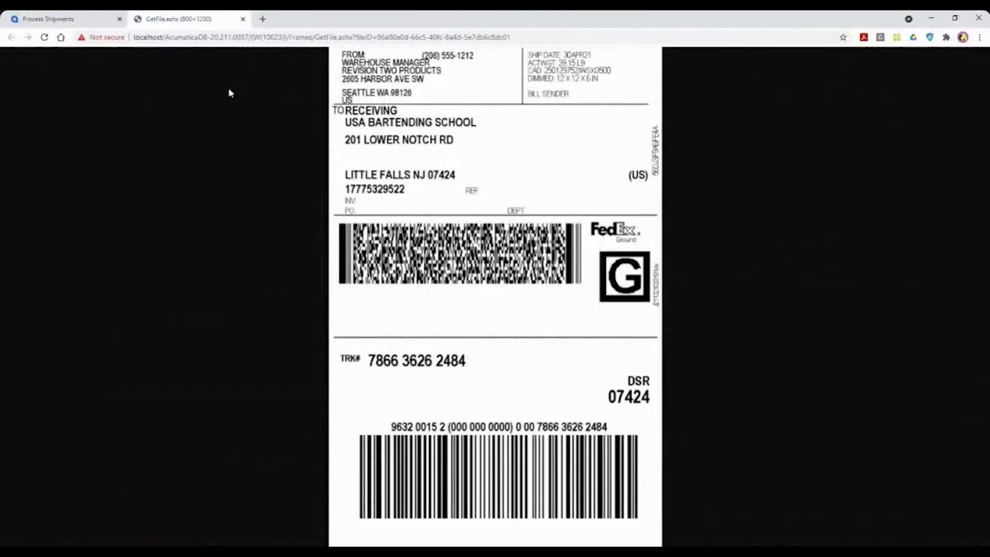
pyautogui.click(243, 19)
# Step: Look through the available shipment processing actions down to Print Commercial Invoices
pyautogui.click(300, 136)
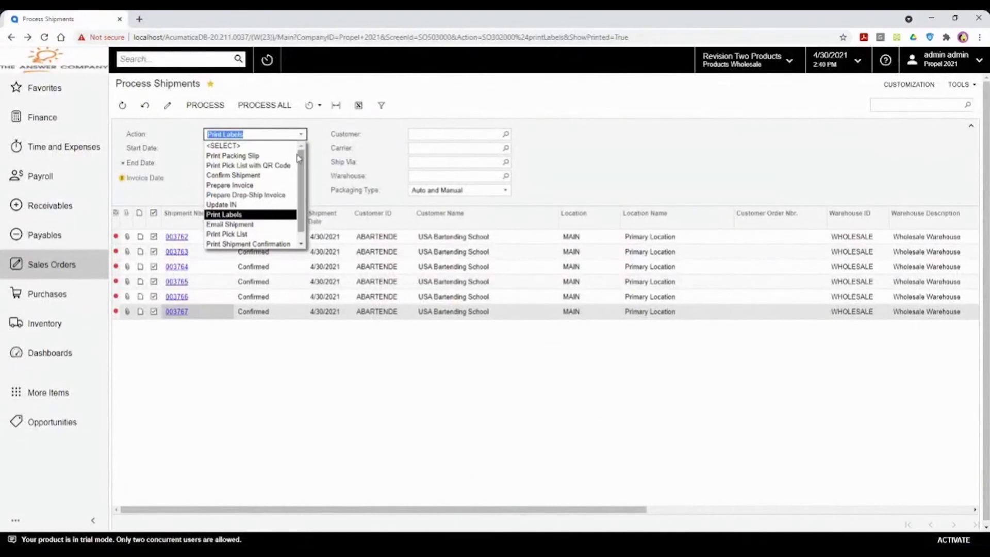
pyautogui.scroll(-1, 303, 206)
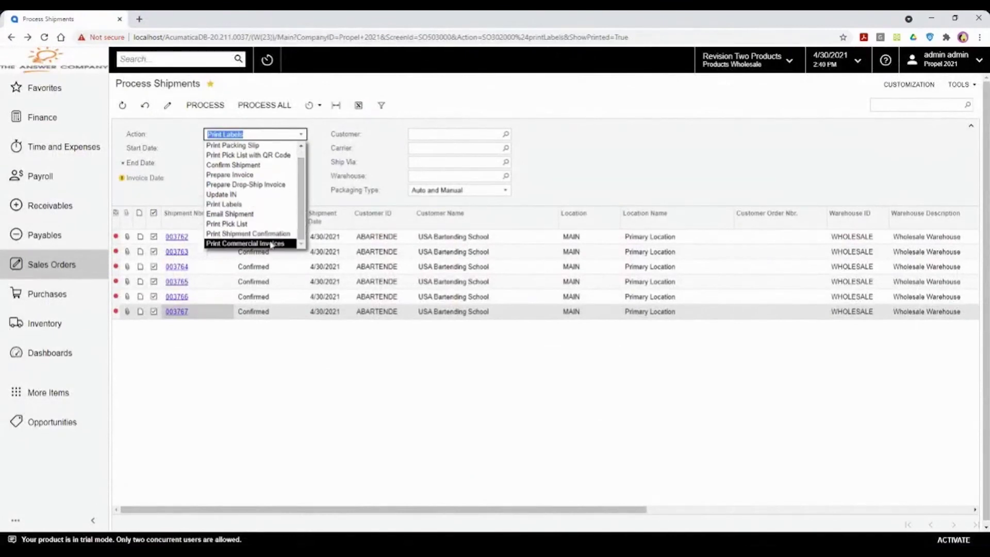